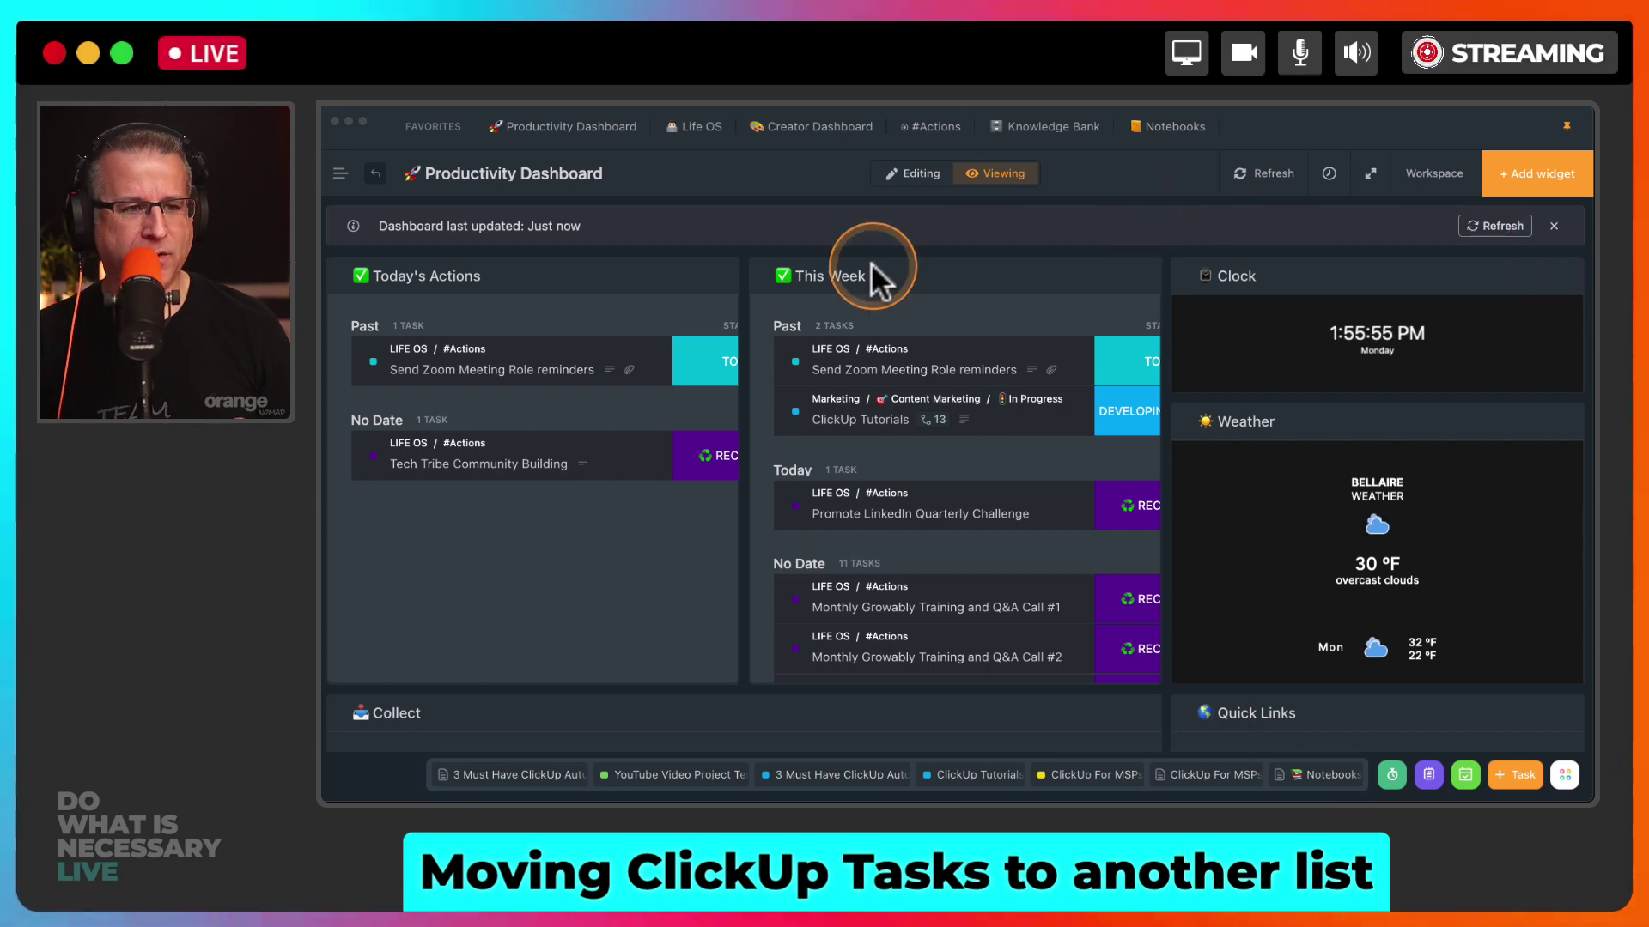
Go to the Ideas Inbox page of the Creator Dashboard and open its Ideas To Process table in a new tab.
{"action": "left_click", "coordinate": [803, 129]}
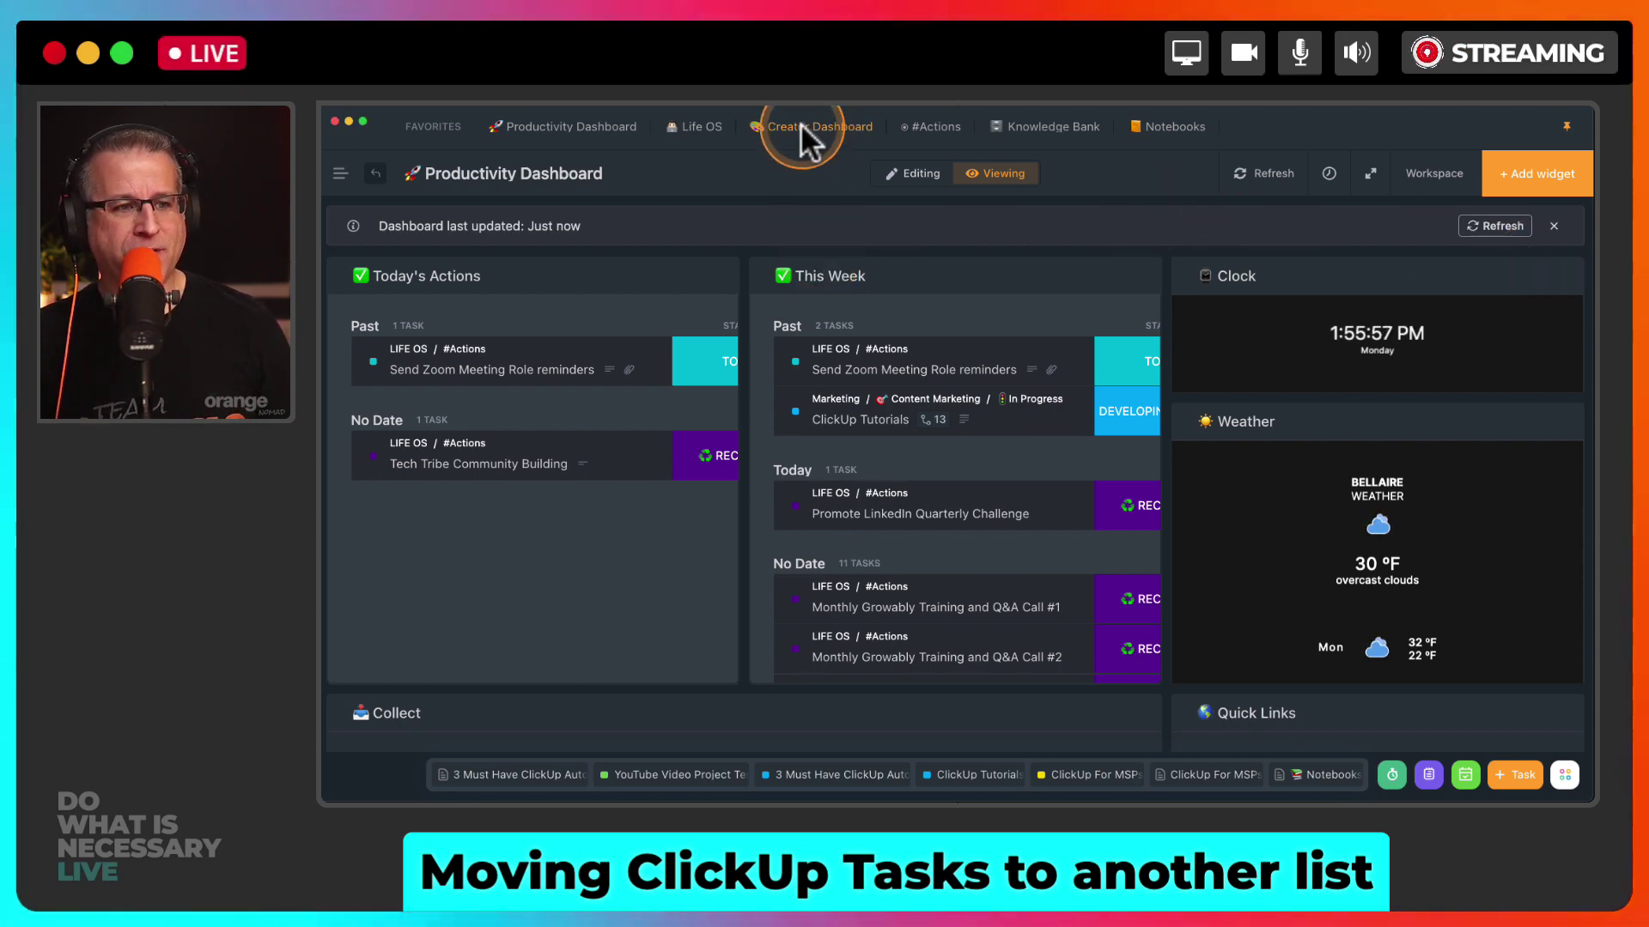
{"action": "left_click", "coordinate": [696, 357]}
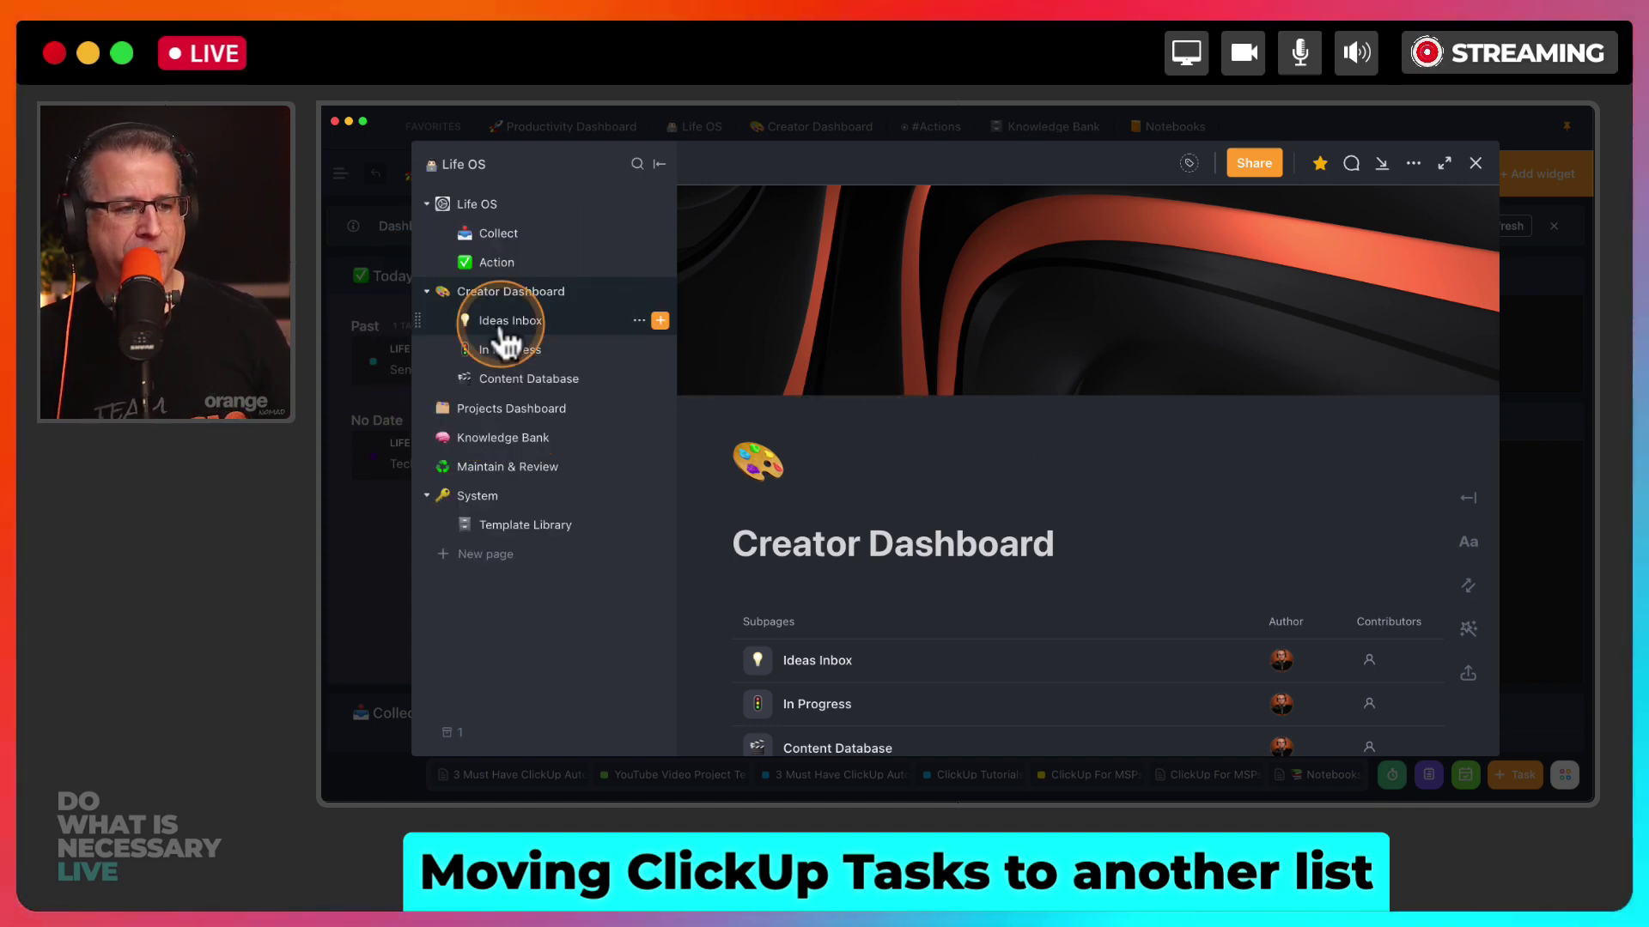
{"action": "left_click", "coordinate": [505, 326]}
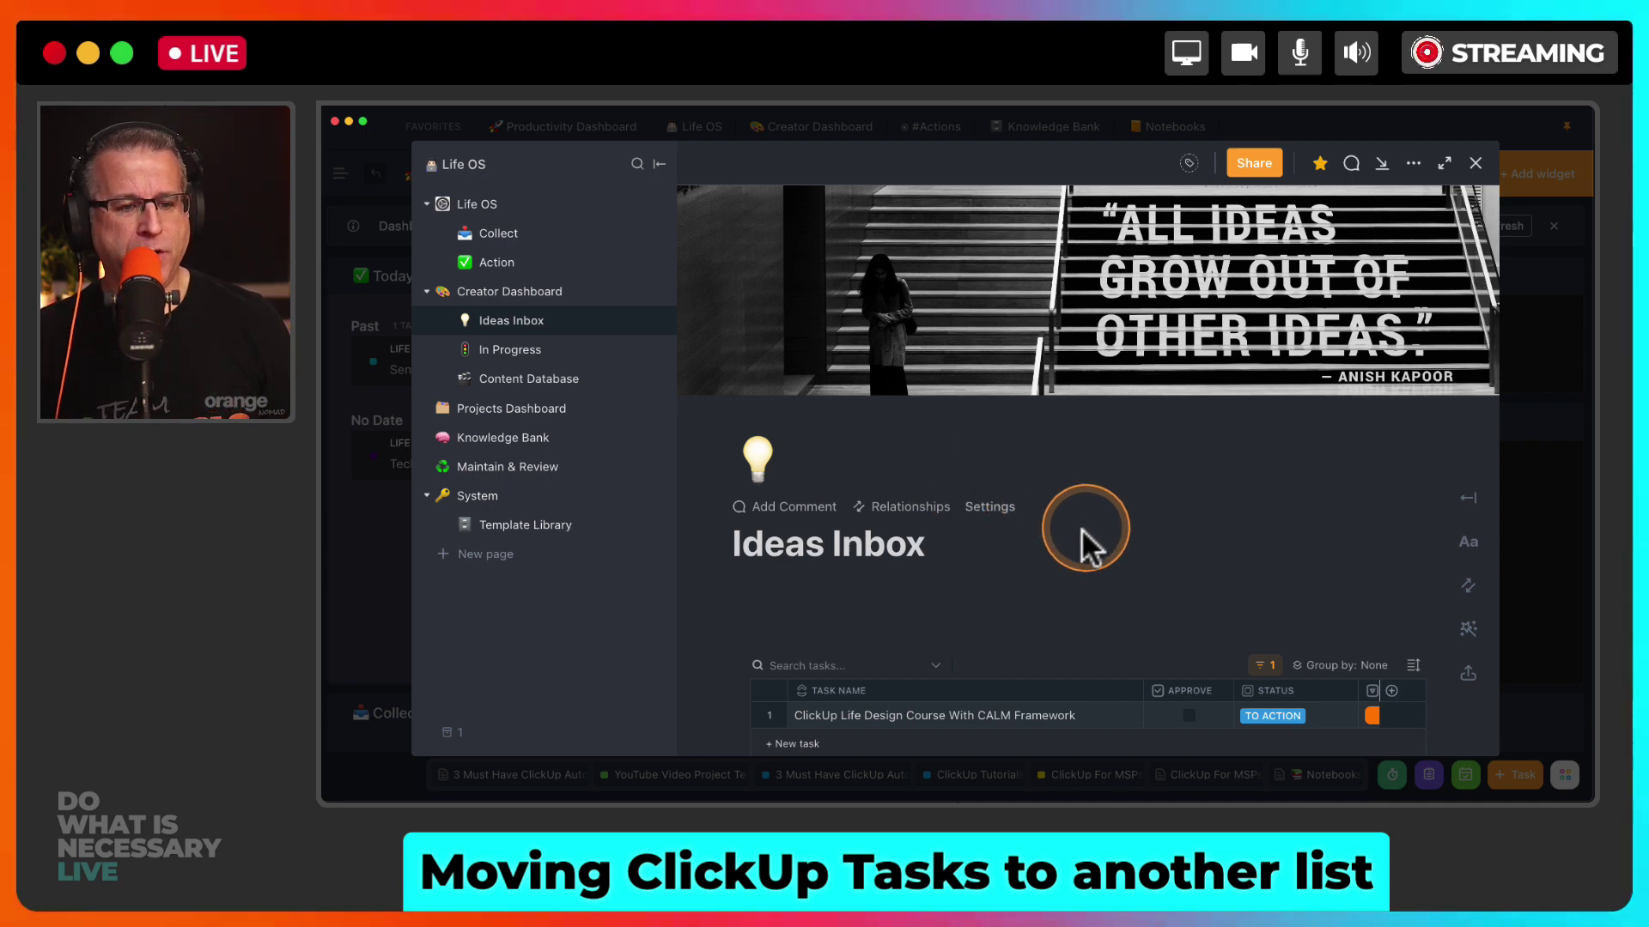
{"action": "scroll", "coordinate": [1079, 541], "scroll_direction": "down", "scroll_amount": 5}
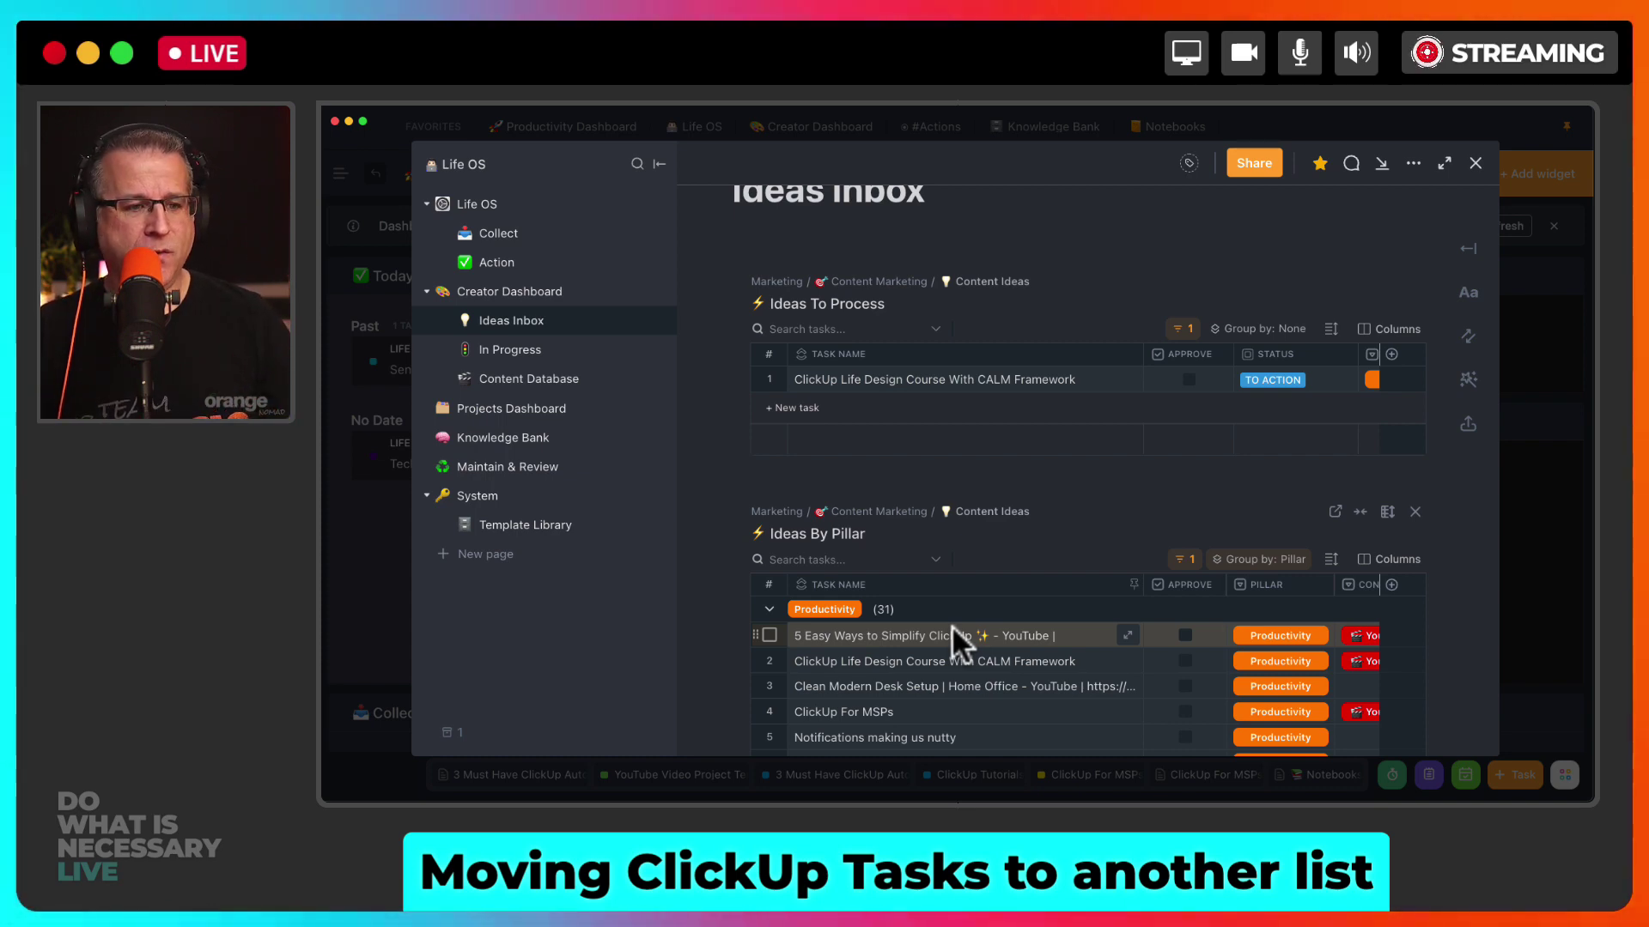
{"action": "left_click", "coordinate": [1188, 421]}
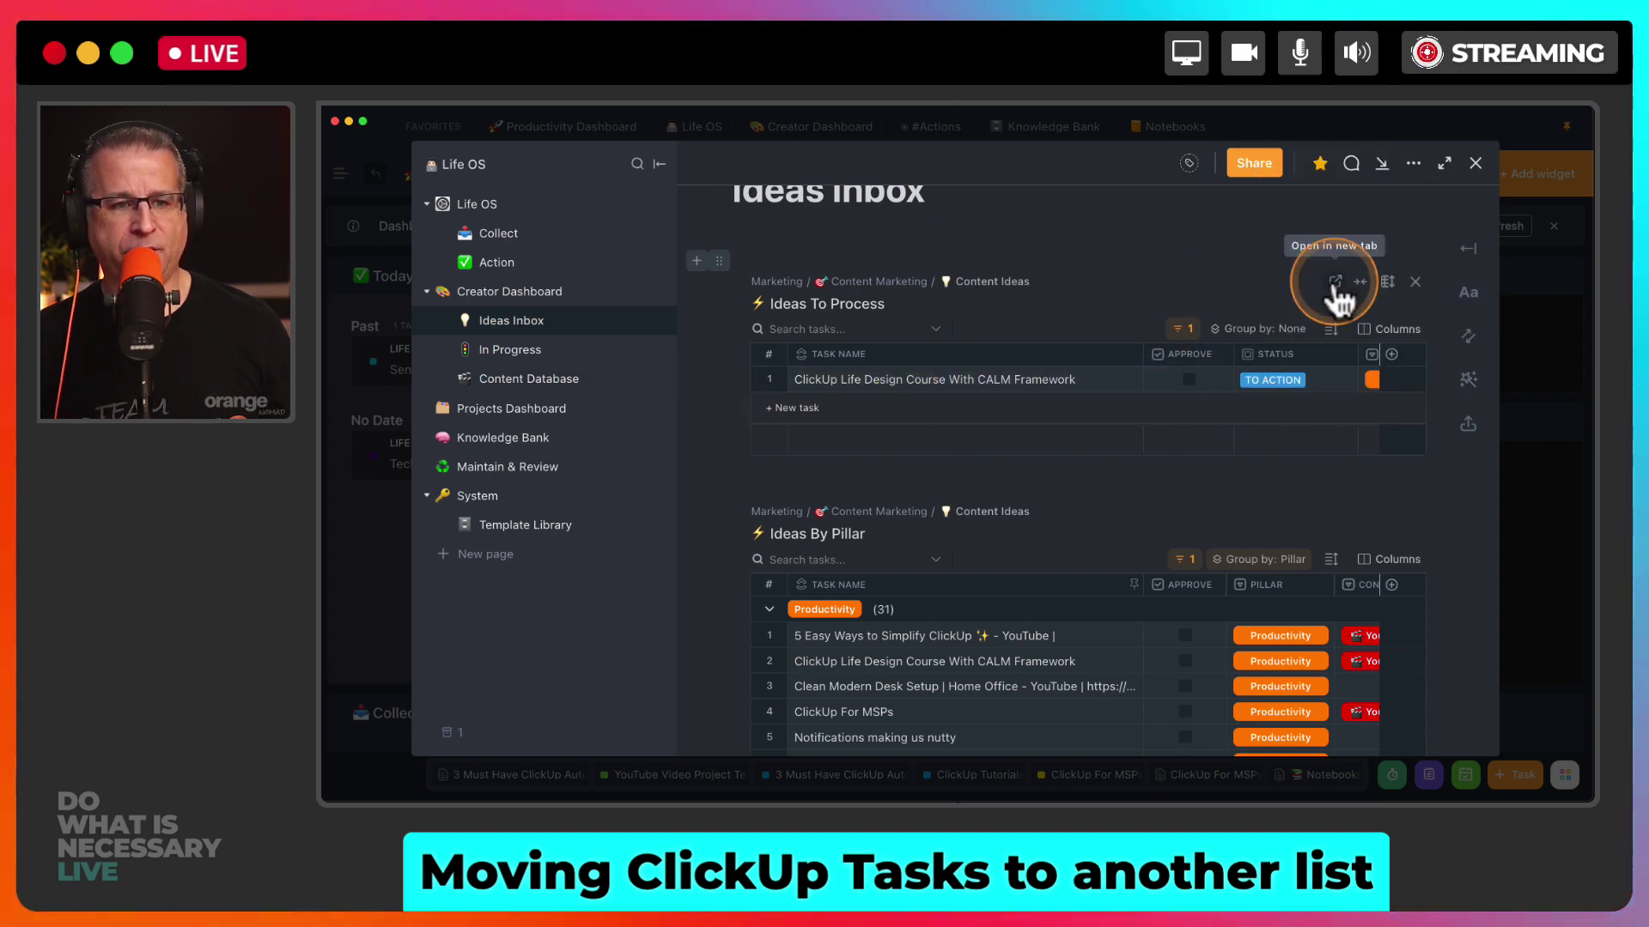
{"action": "left_click", "coordinate": [1335, 283]}
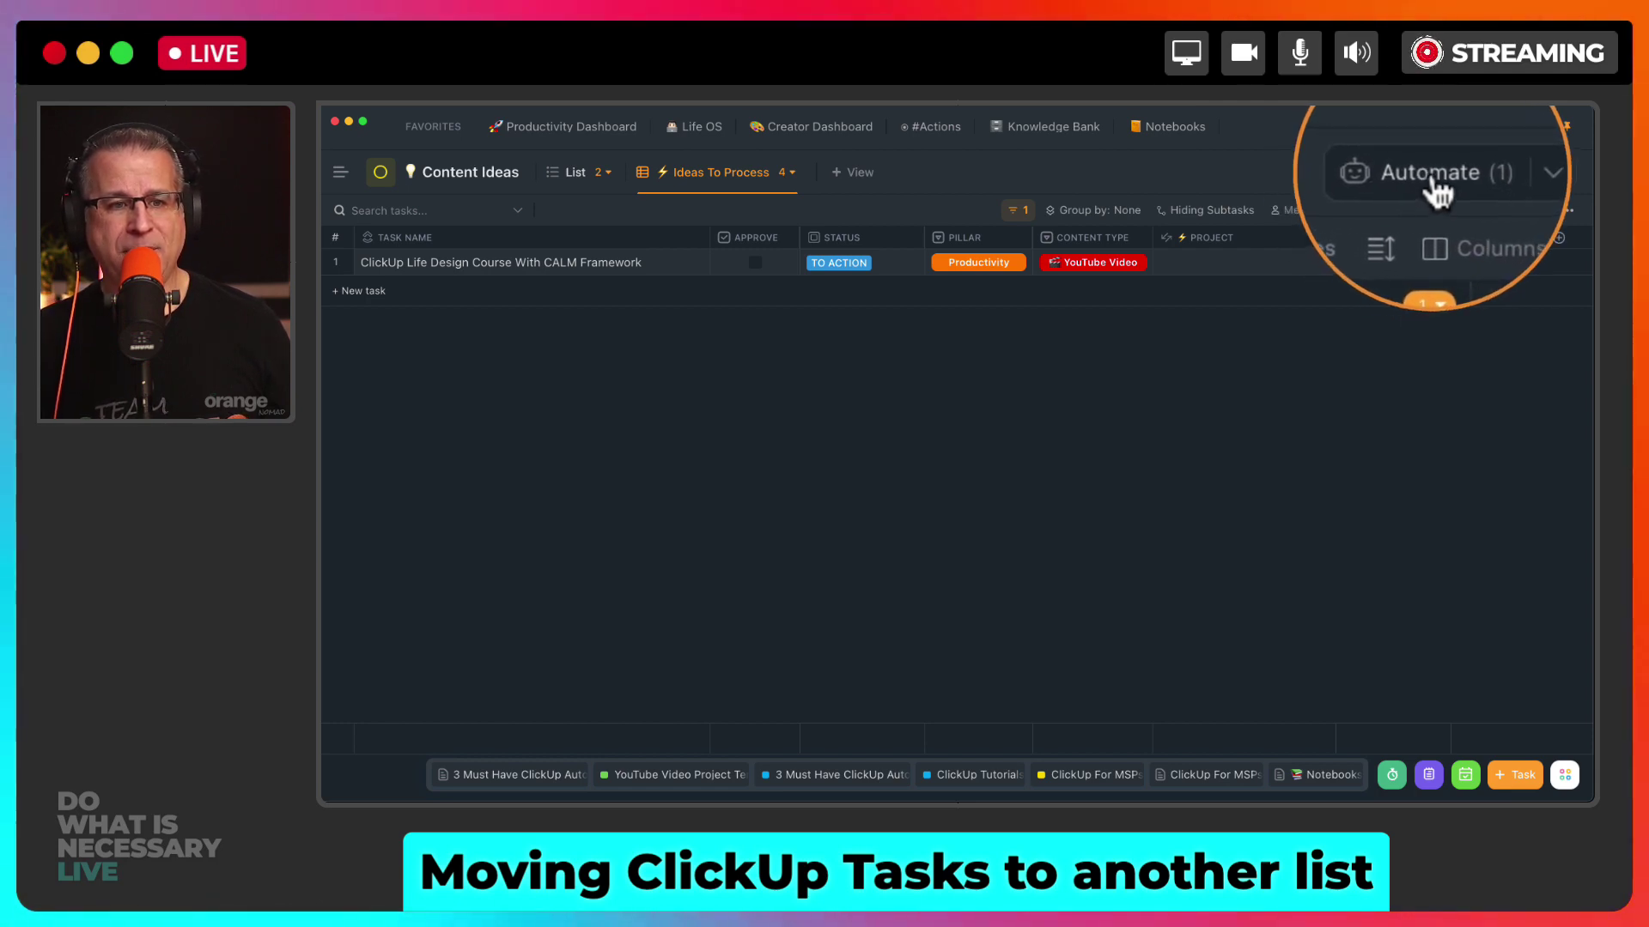
Open the Content Ideas list's active automation "Approved Ideas Moved To In Progress Board" for editing.
{"action": "left_click", "coordinate": [1430, 171]}
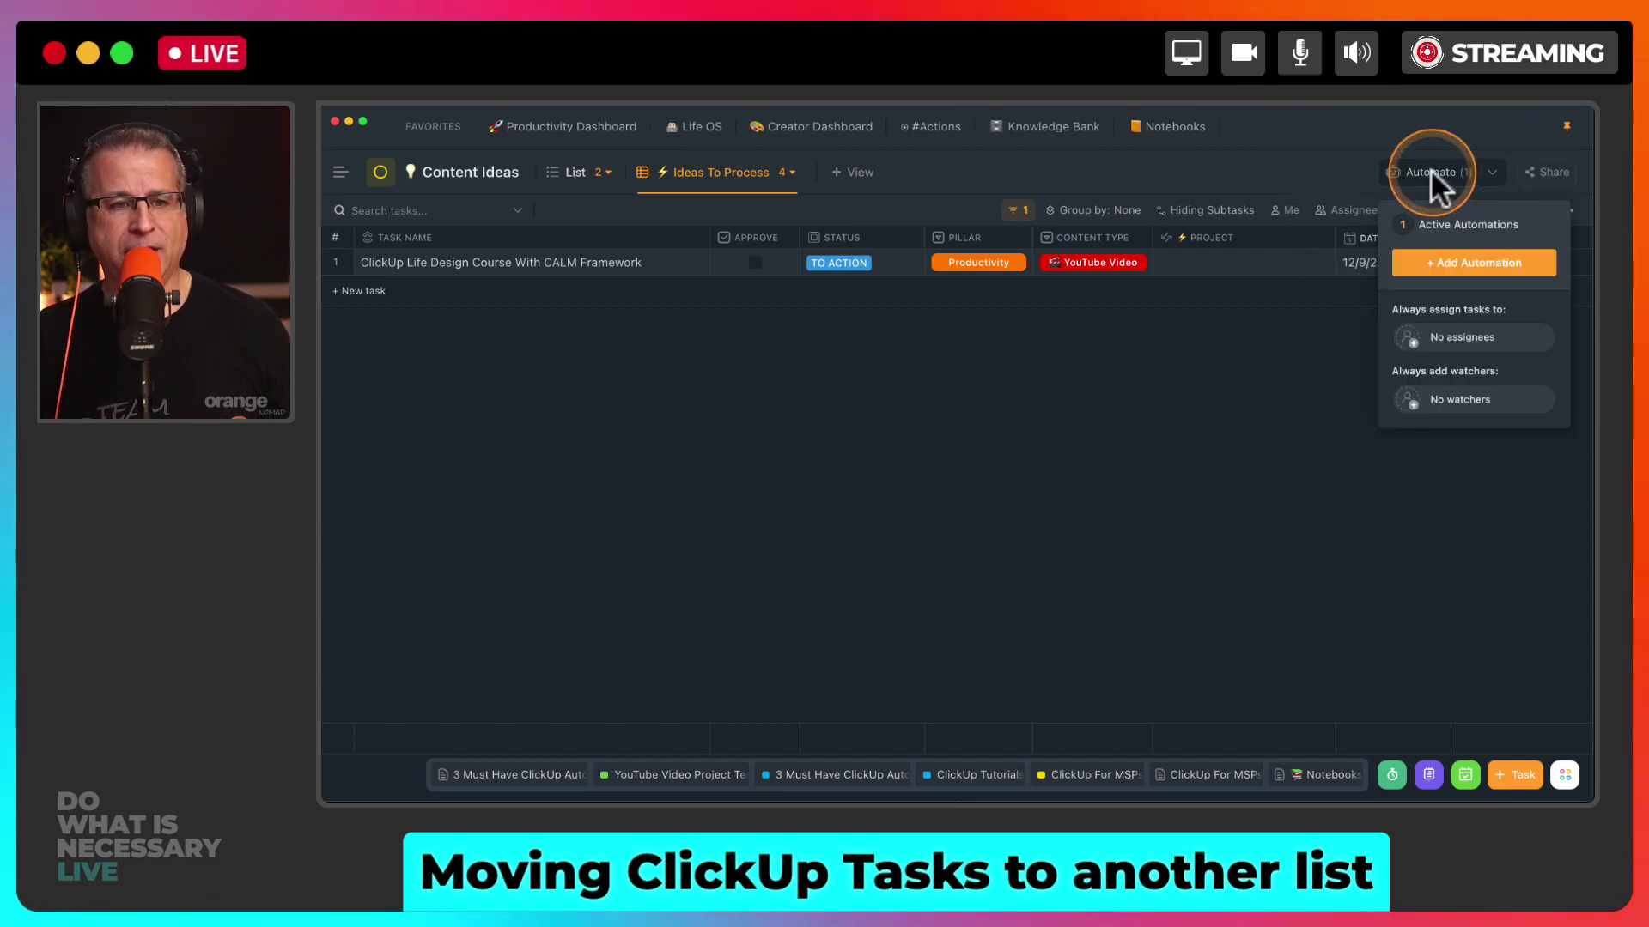
{"action": "left_click", "coordinate": [1444, 226]}
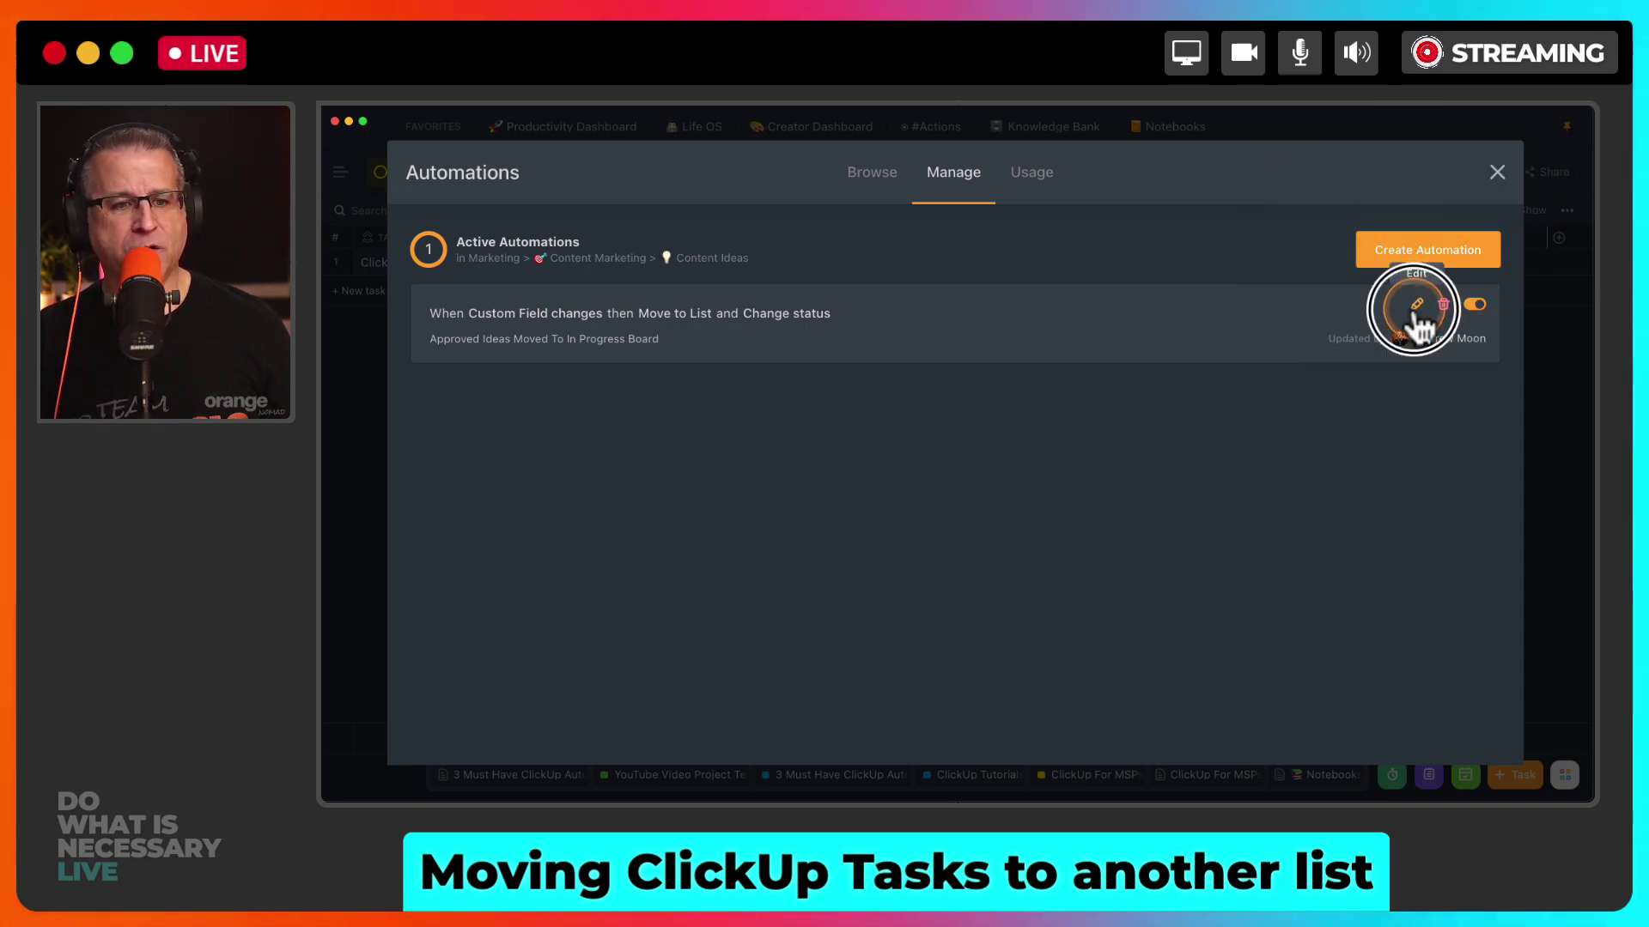
{"action": "left_click", "coordinate": [1414, 305]}
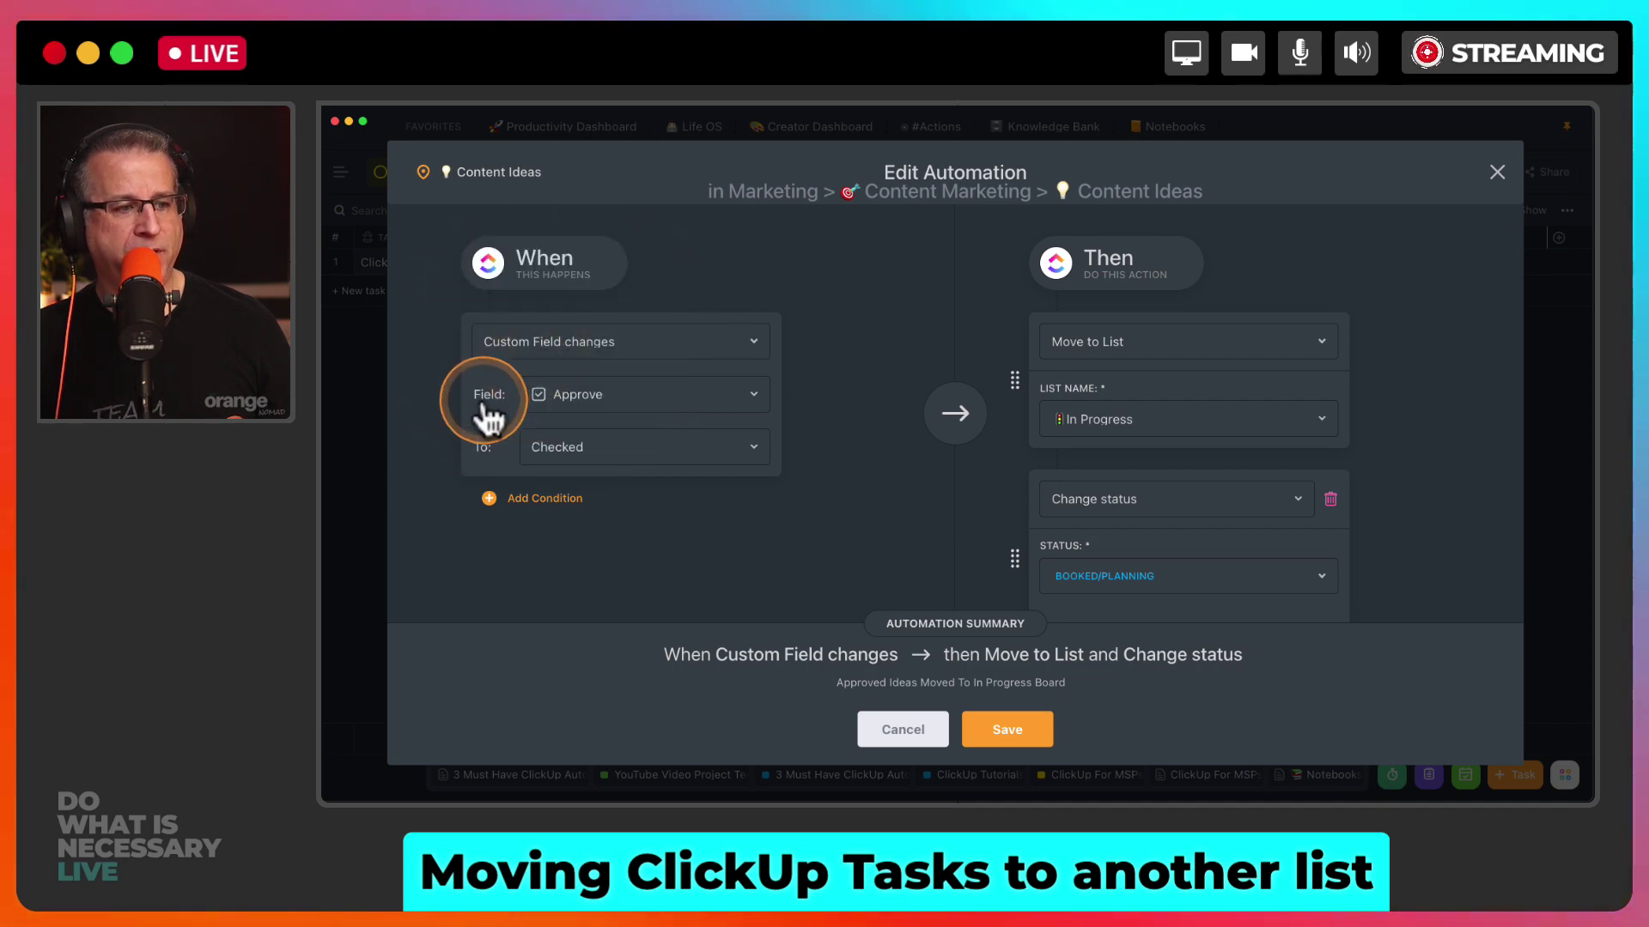
Review the automation's trigger field, Move to List action and Change status options, and close it without saving.
{"action": "left_click", "coordinate": [562, 408]}
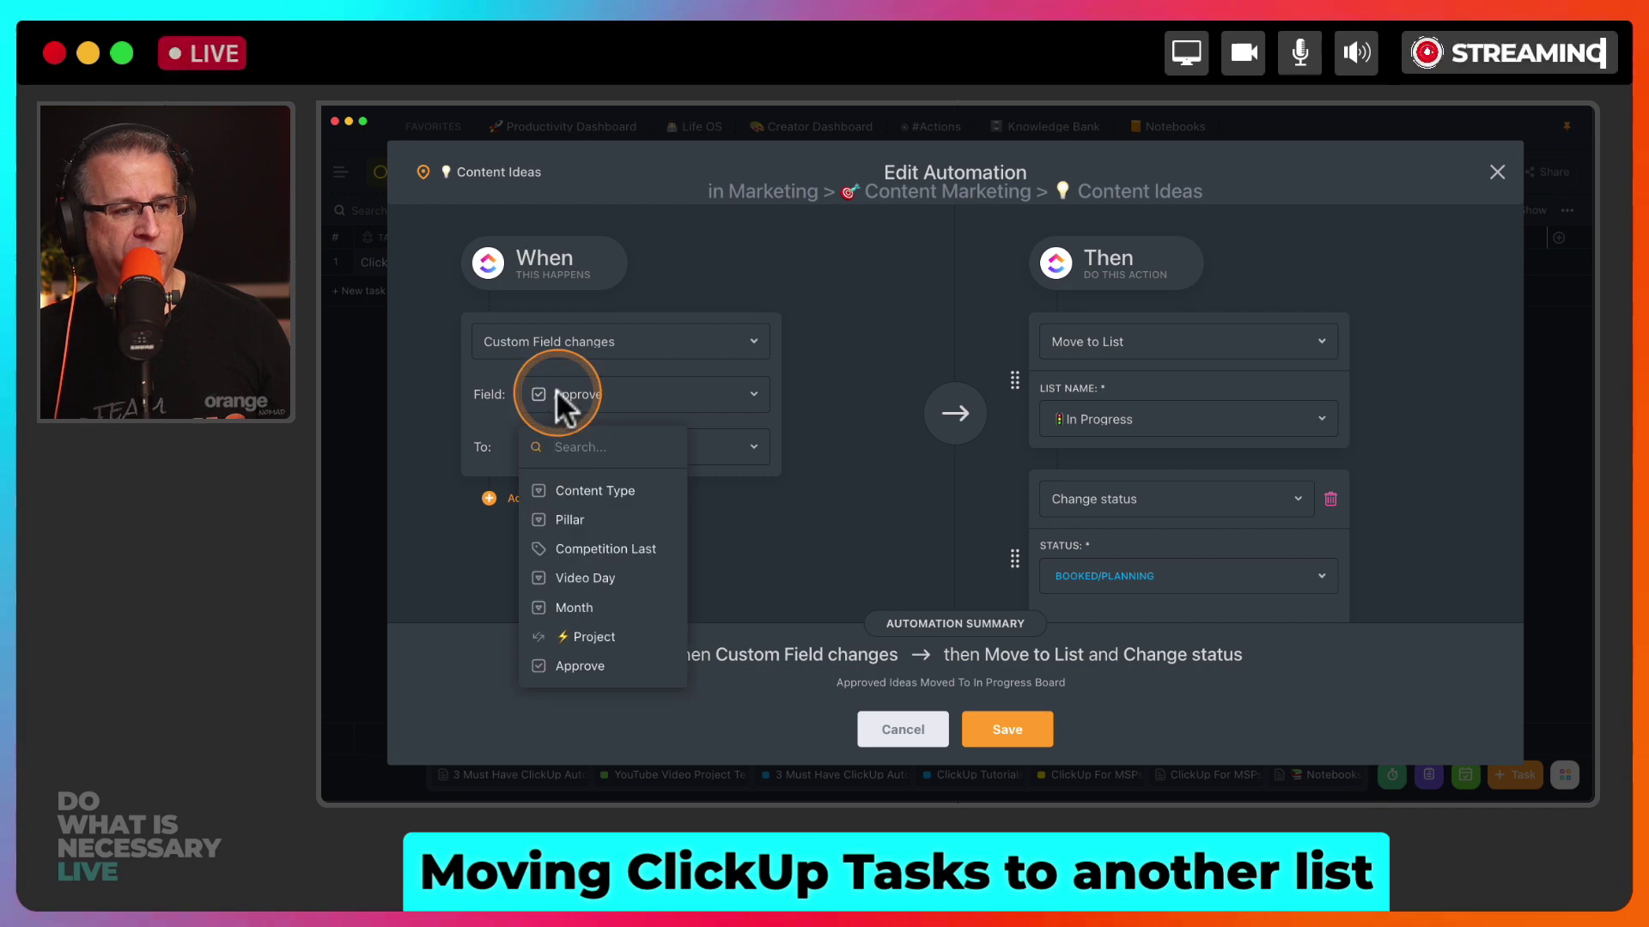
{"action": "left_click", "coordinate": [556, 393]}
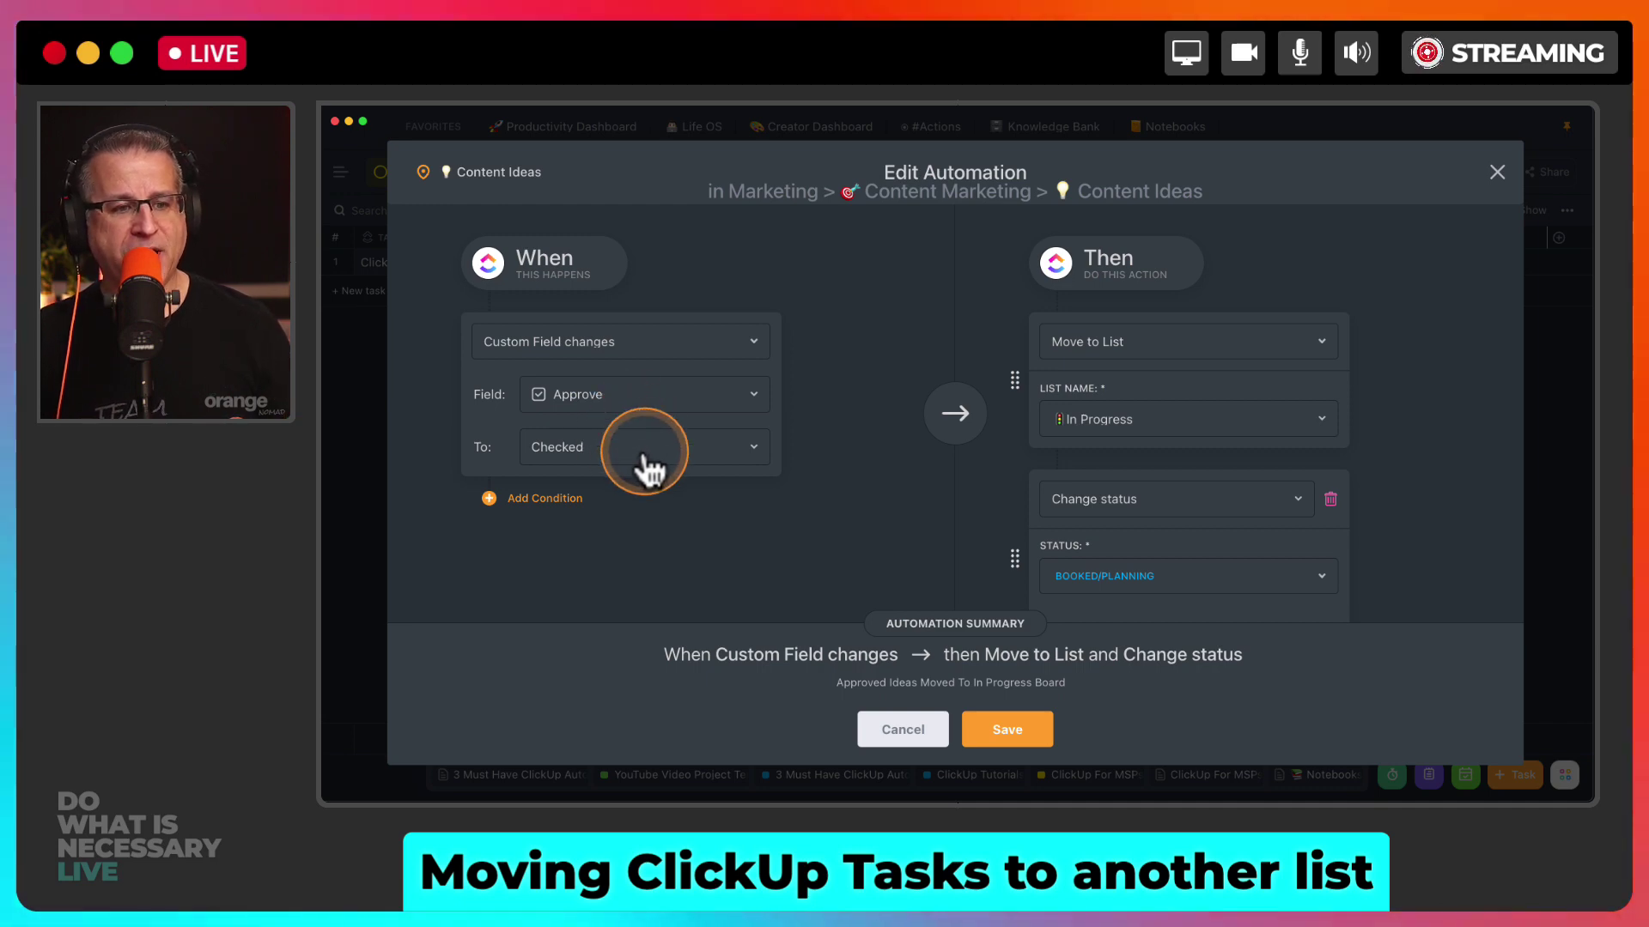
{"action": "left_click", "coordinate": [1169, 343]}
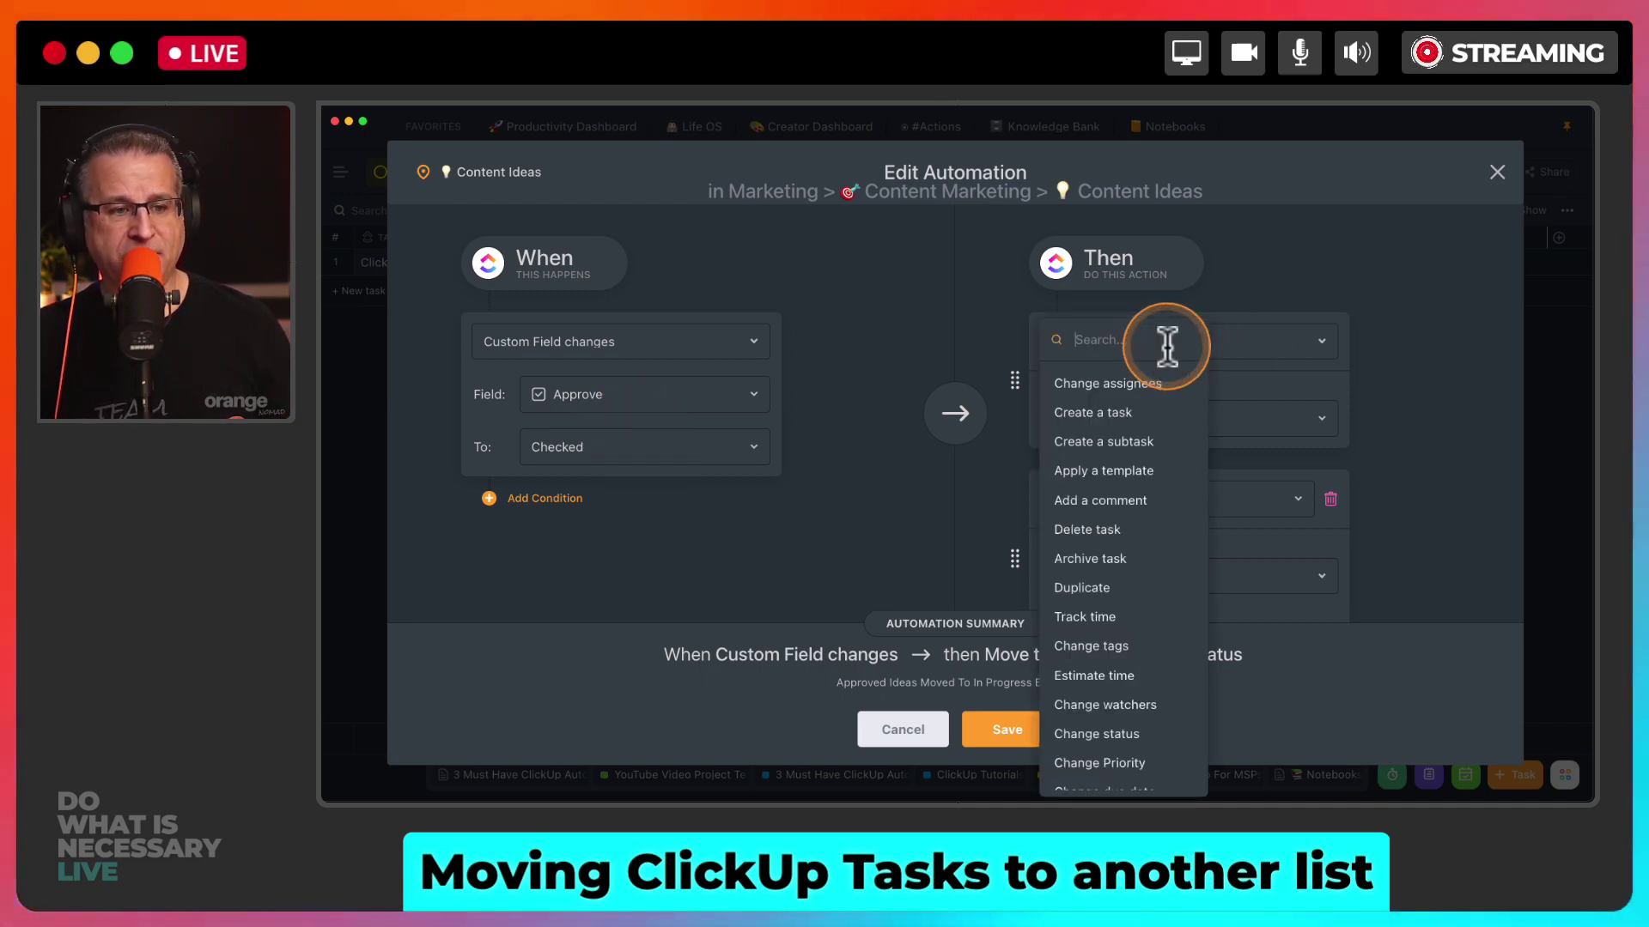
{"action": "left_click", "coordinate": [1210, 342]}
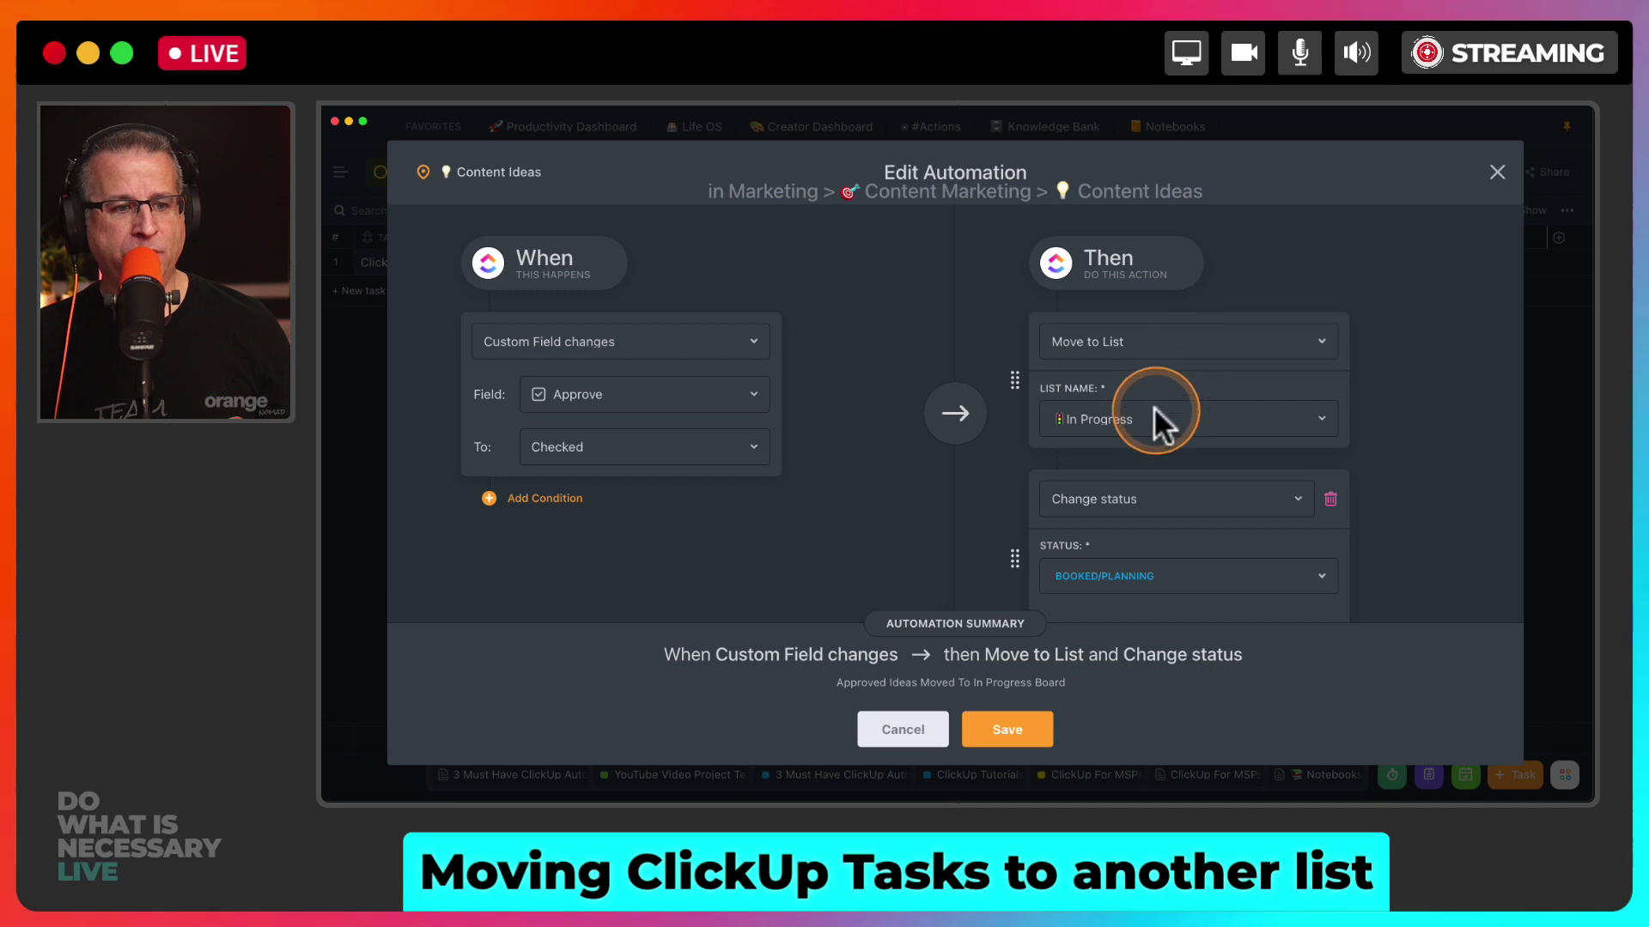
{"action": "scroll", "coordinate": [1150, 434], "scroll_direction": "down", "scroll_amount": 2}
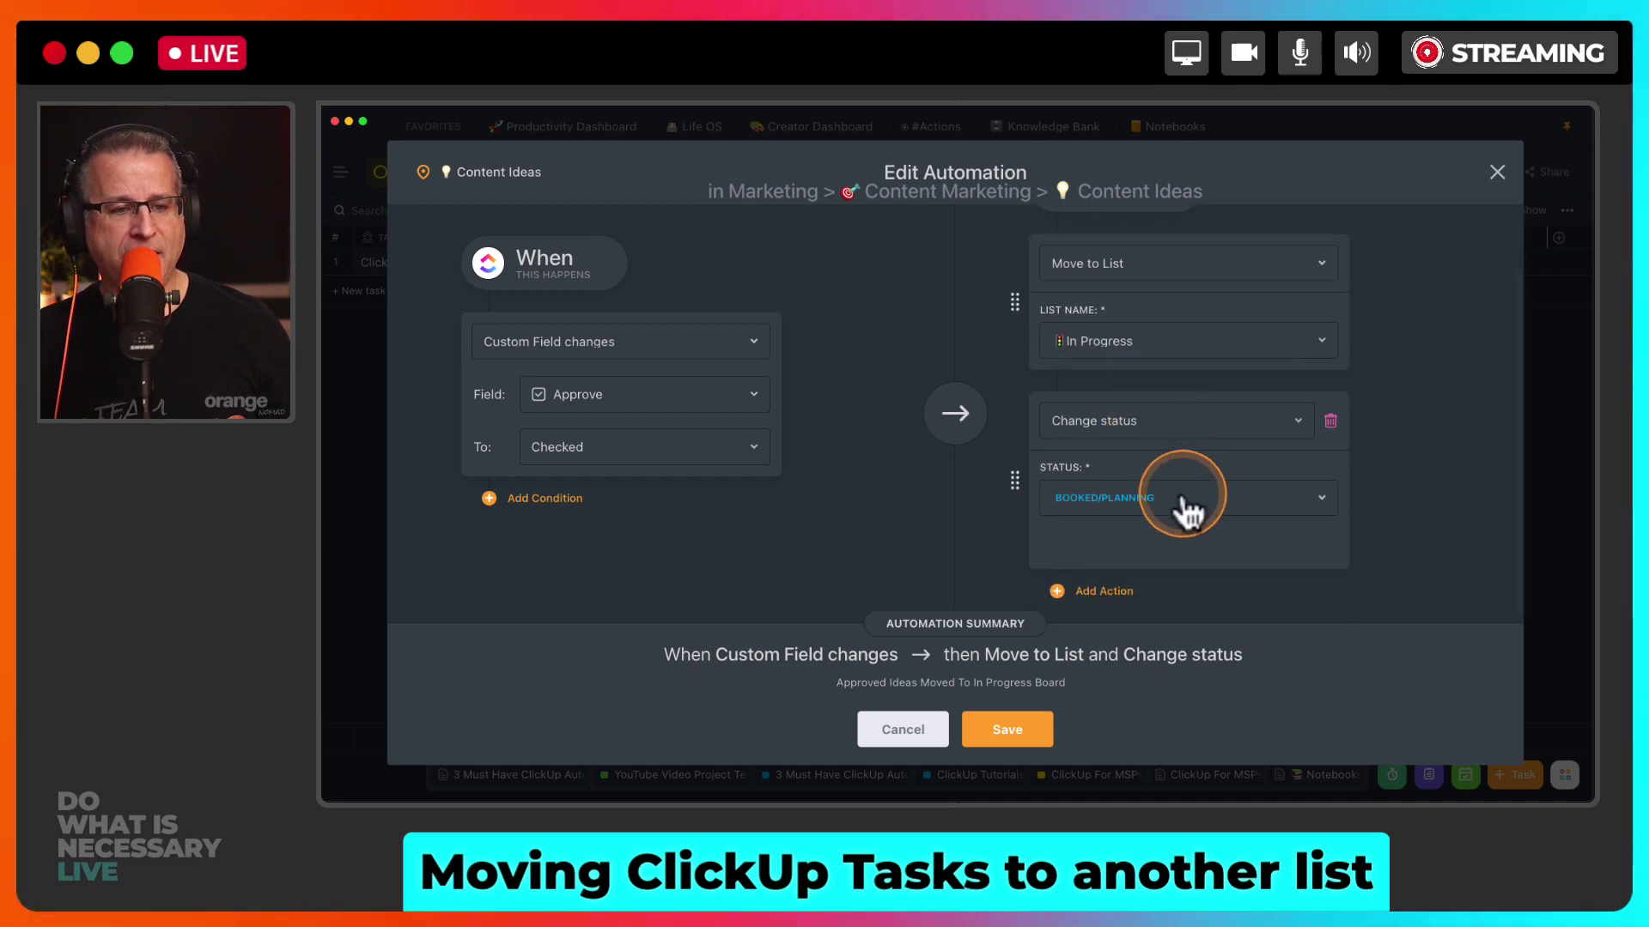
{"action": "left_click", "coordinate": [1185, 498]}
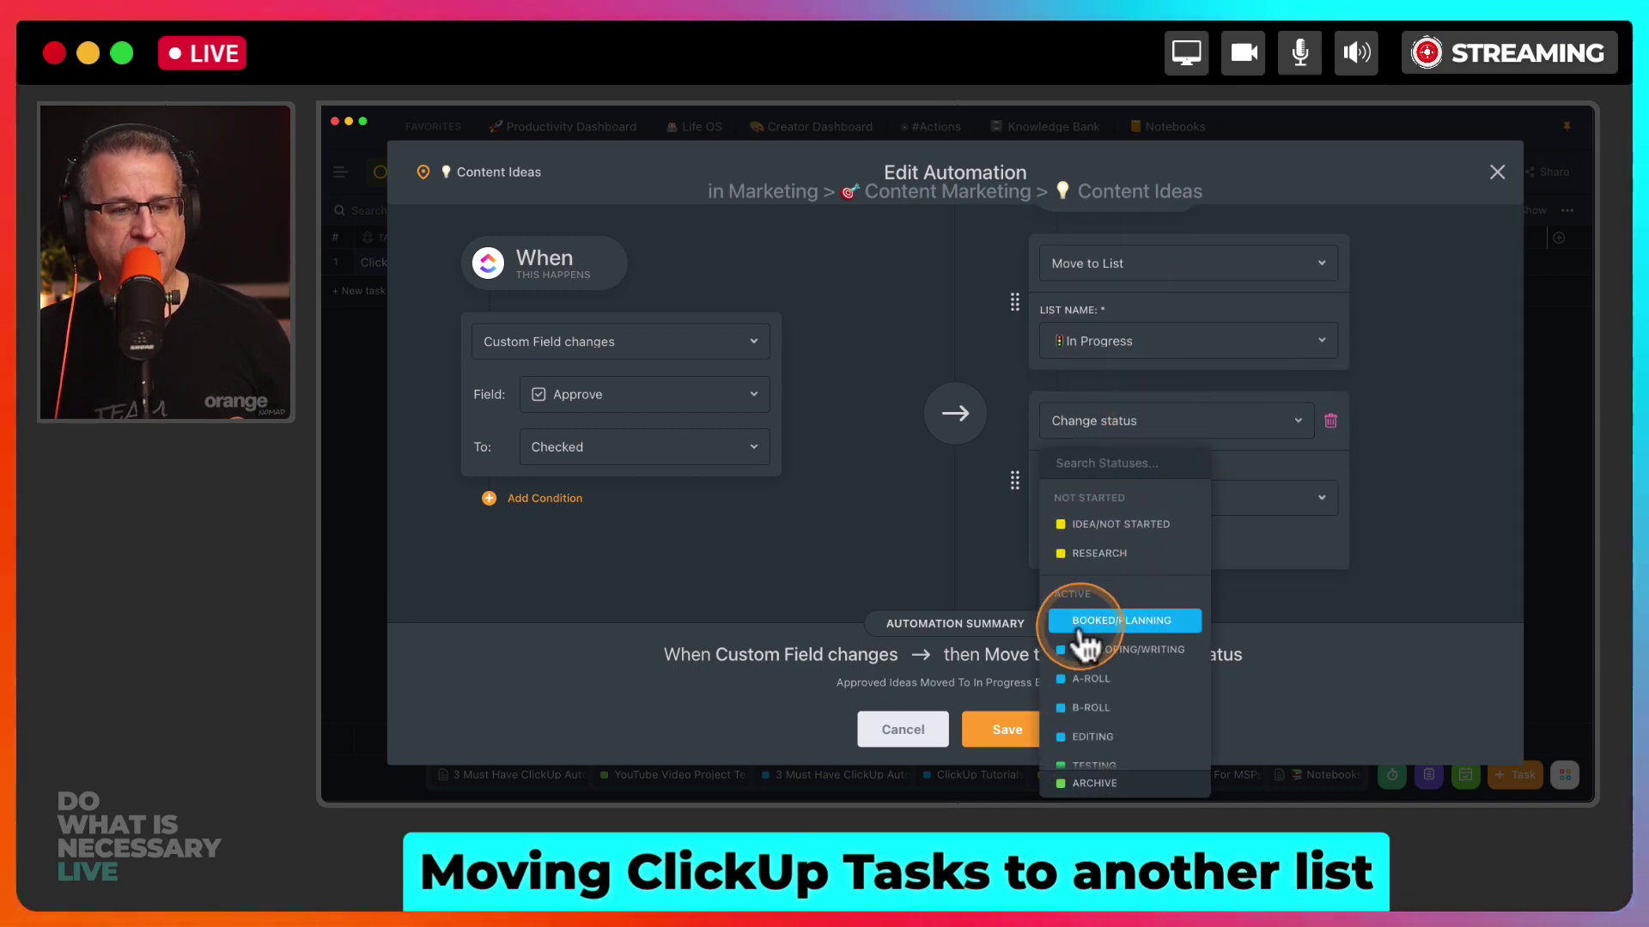
{"action": "left_click", "coordinate": [1115, 626]}
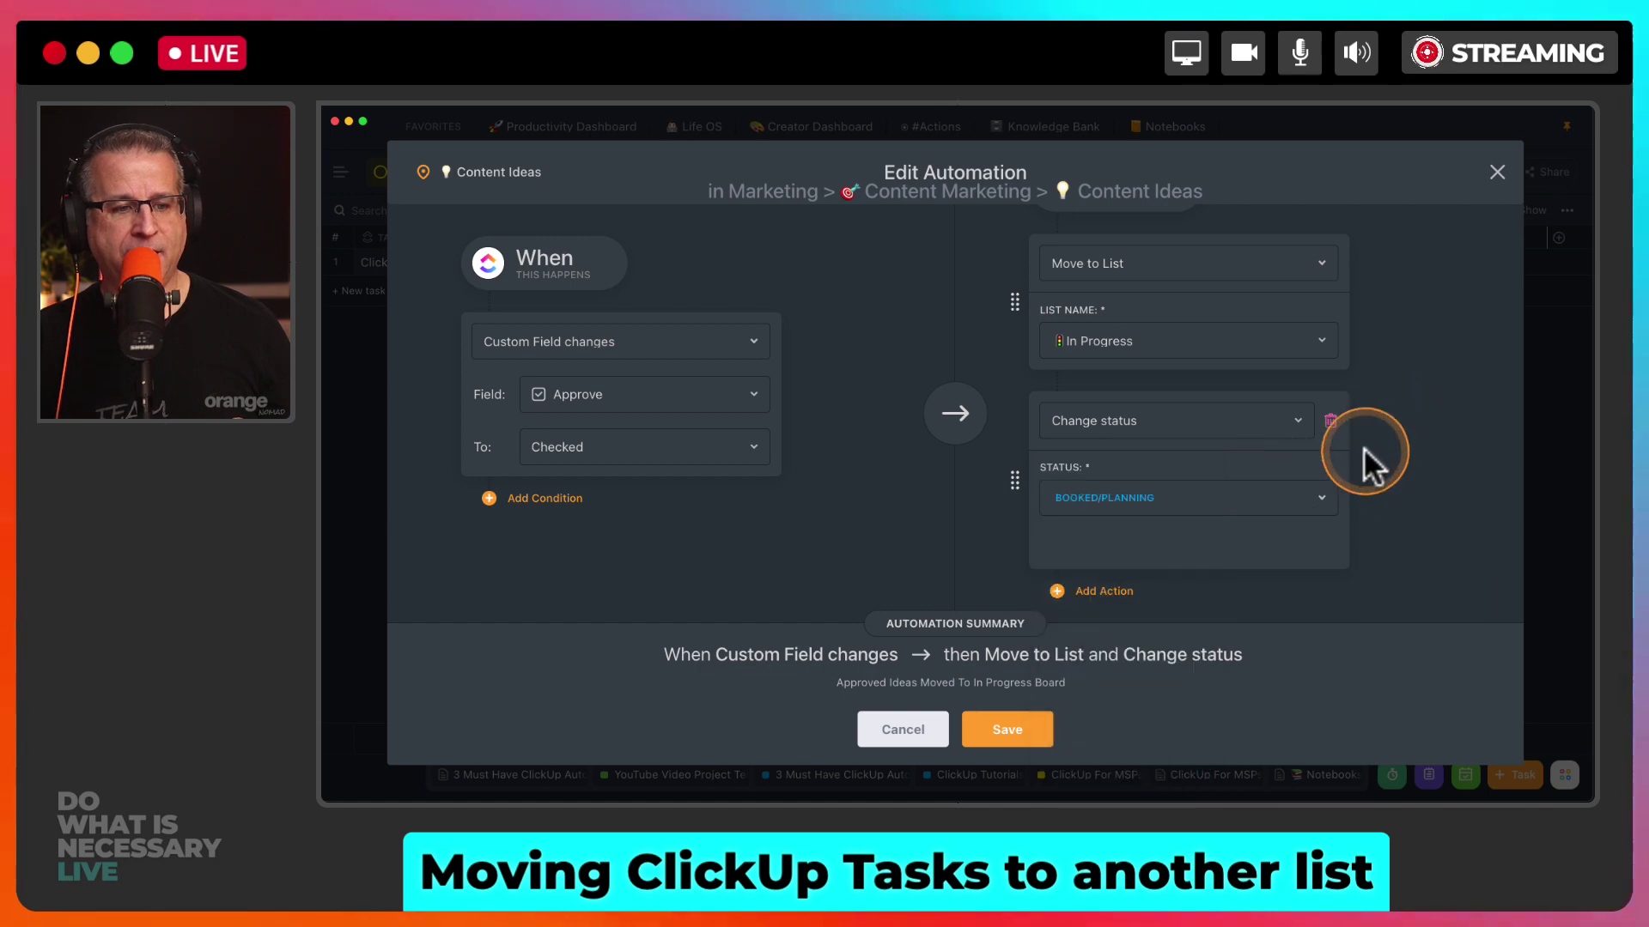
{"action": "left_click", "coordinate": [919, 730]}
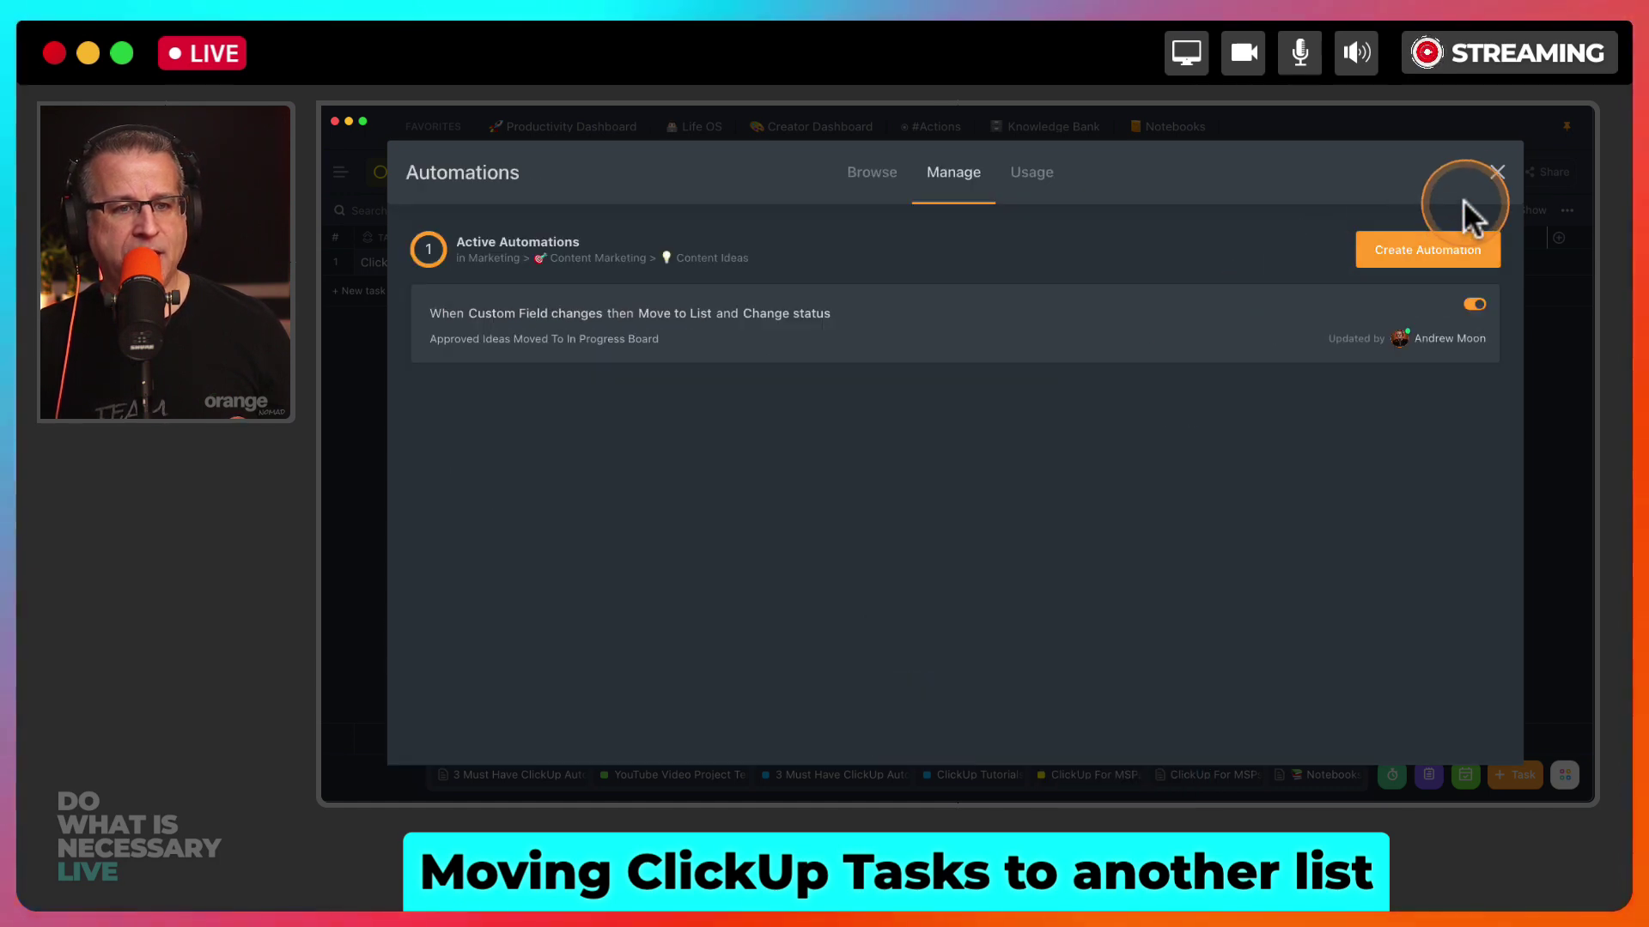
{"action": "left_click", "coordinate": [1495, 175]}
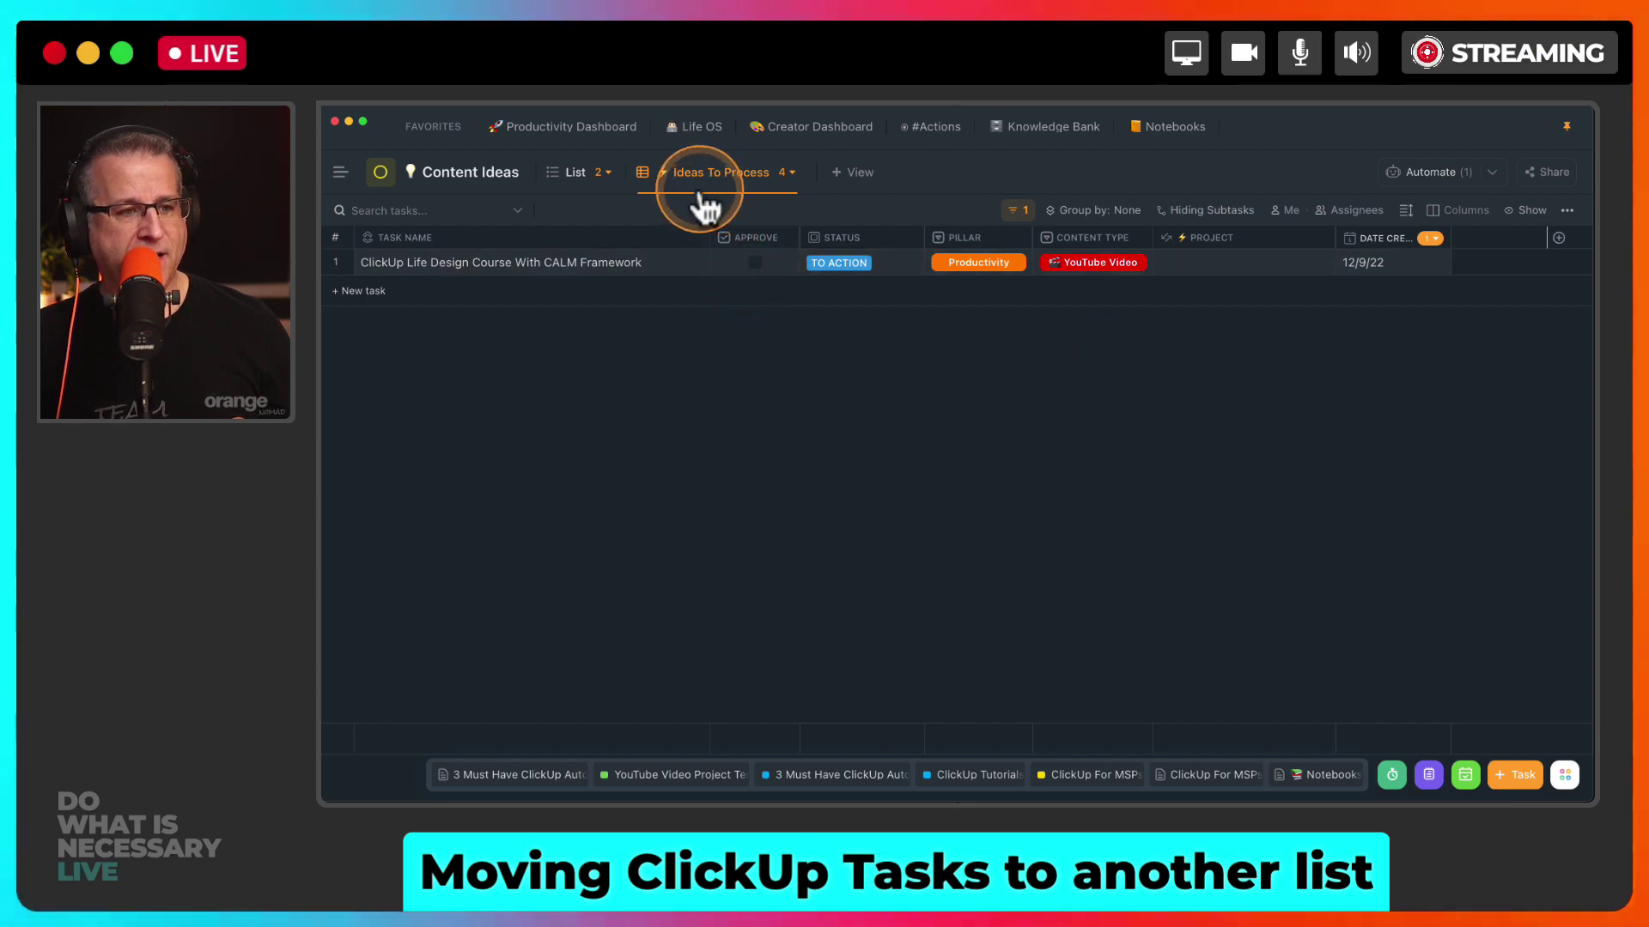
Mark the idea "ClickUp Life Design Course With CALM Framework" as approved and open the In Progress list in Content Marketing.
{"action": "left_click", "coordinate": [755, 263]}
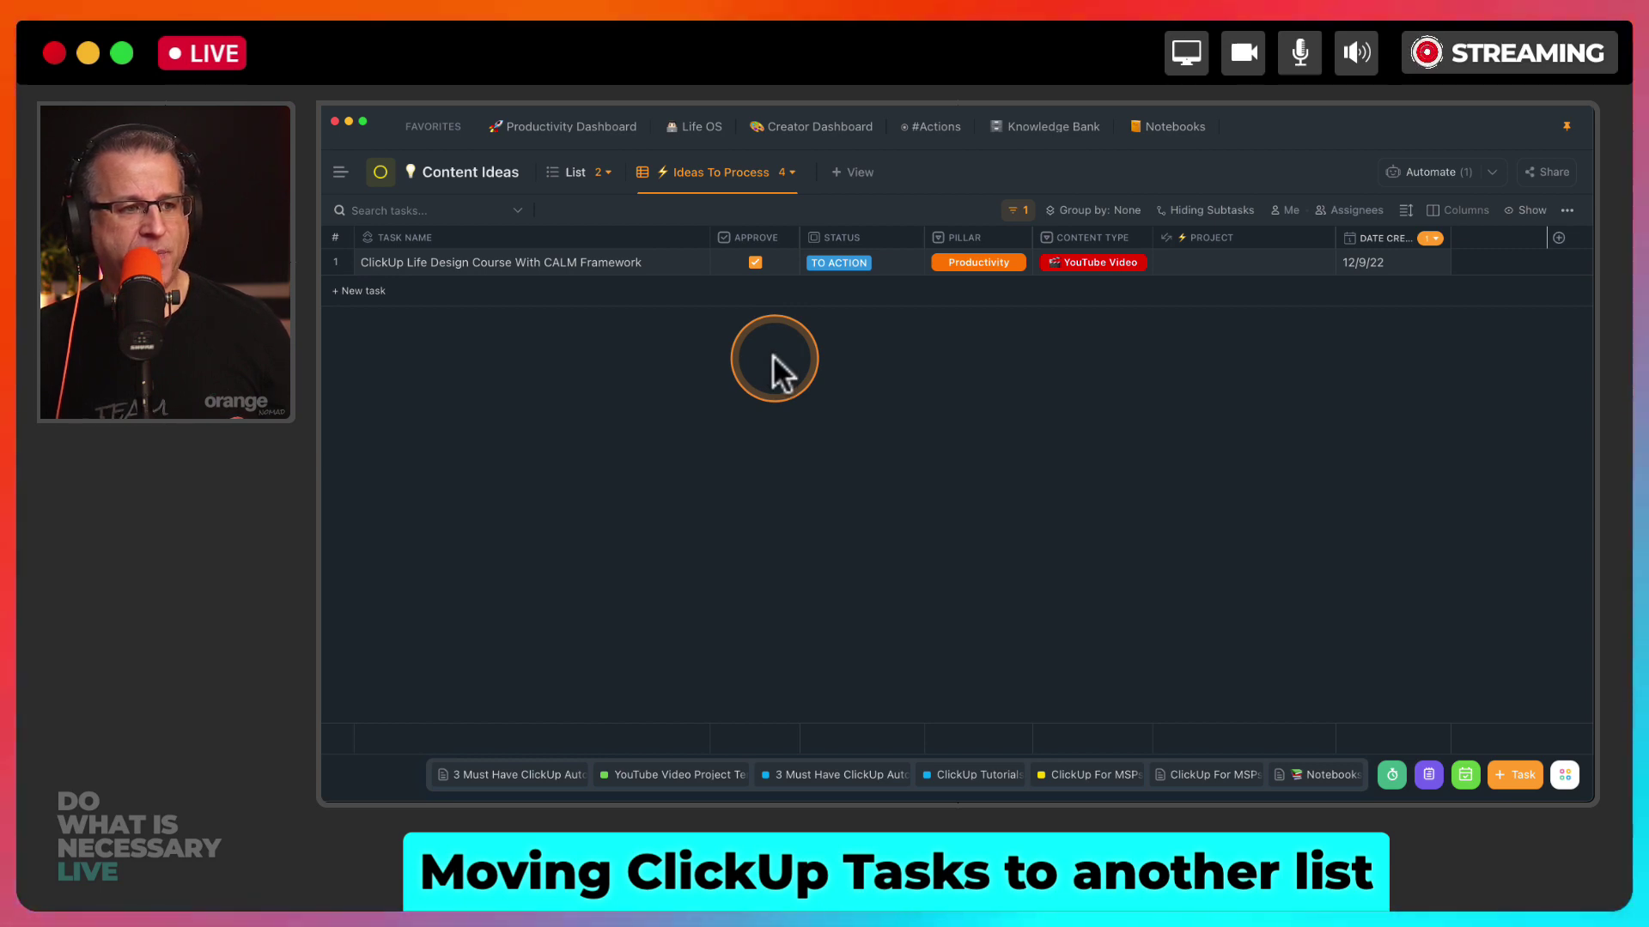
{"action": "left_click", "coordinate": [341, 171]}
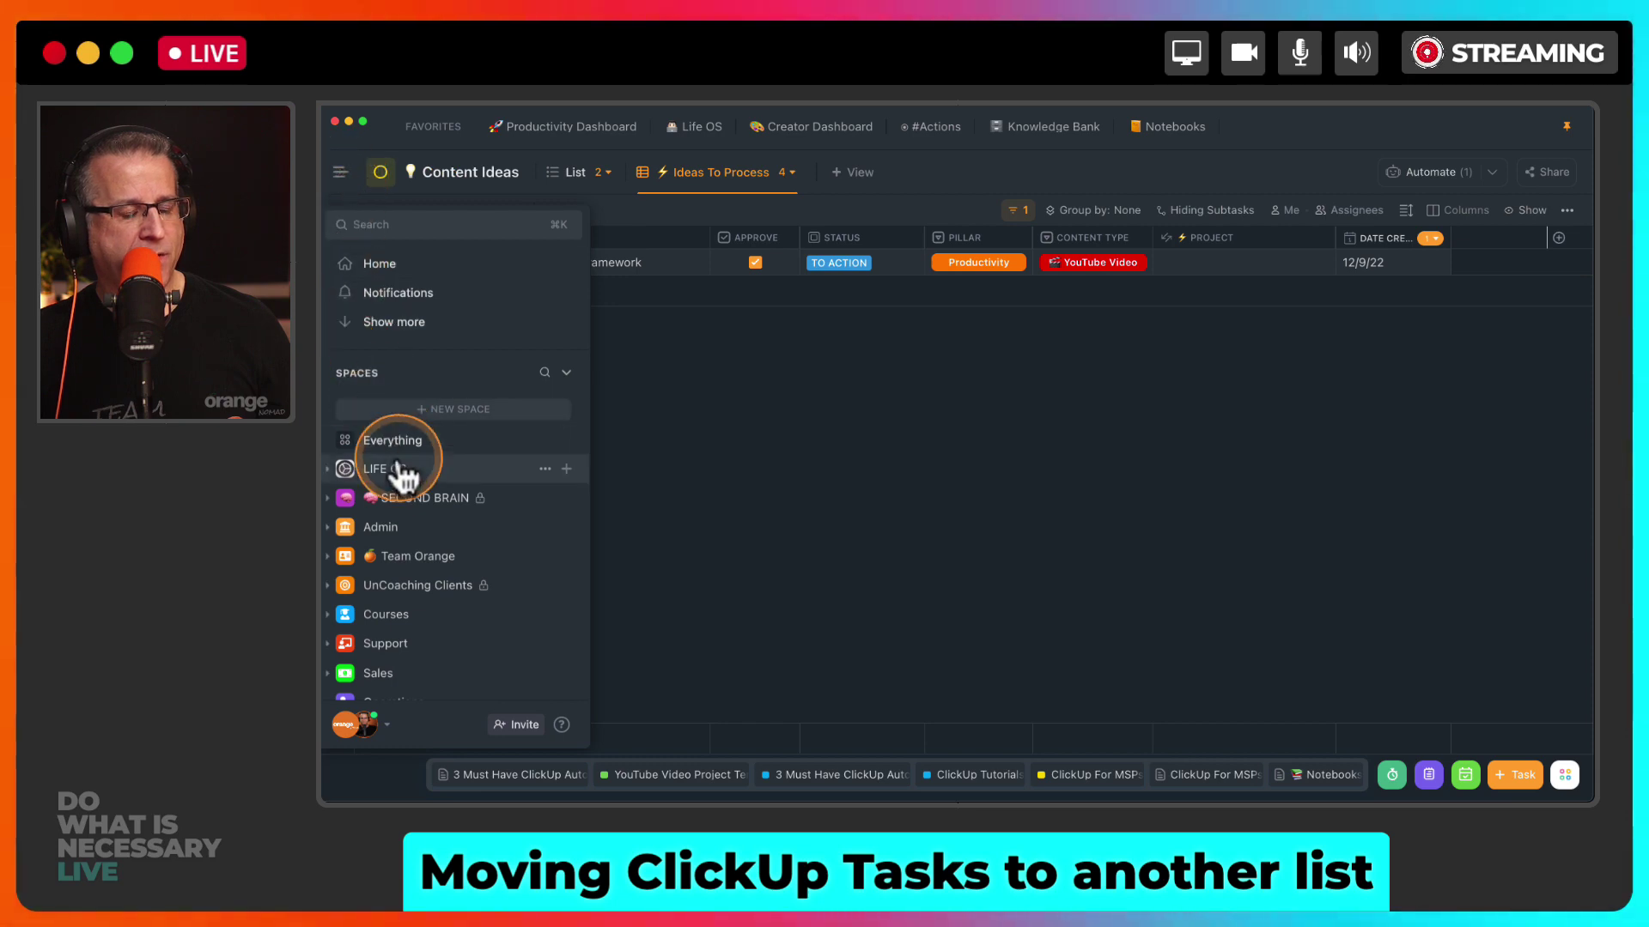
{"action": "scroll", "coordinate": [415, 516], "scroll_direction": "down", "scroll_amount": 5}
{"action": "scroll", "coordinate": [419, 528], "scroll_direction": "down", "scroll_amount": 1}
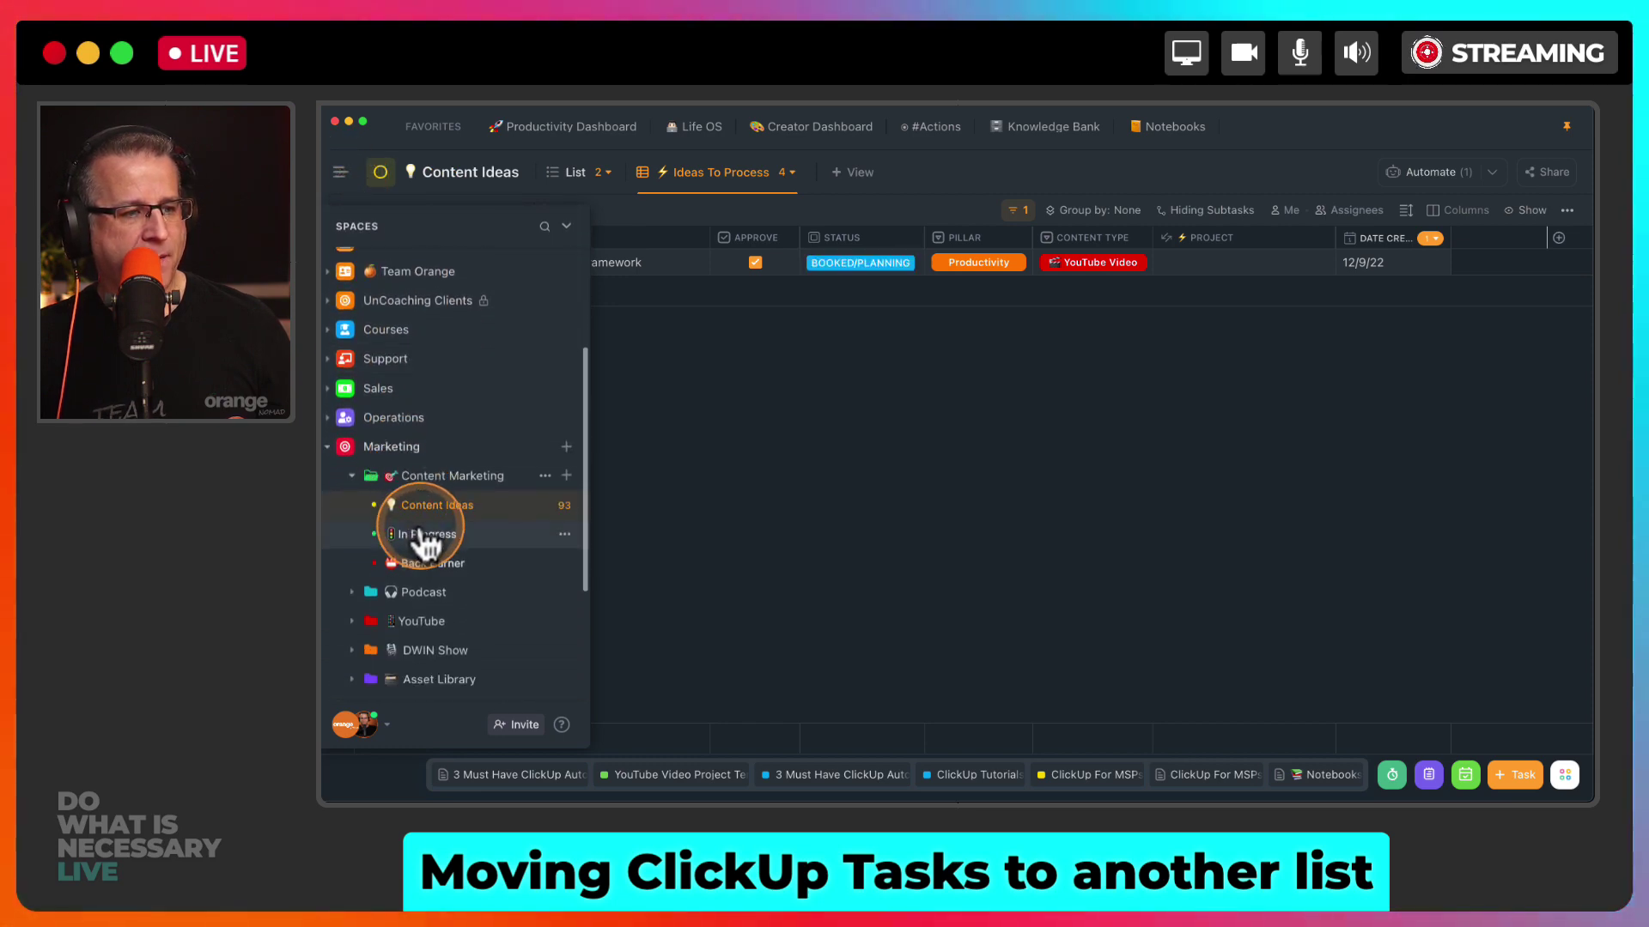
{"action": "left_click", "coordinate": [423, 534]}
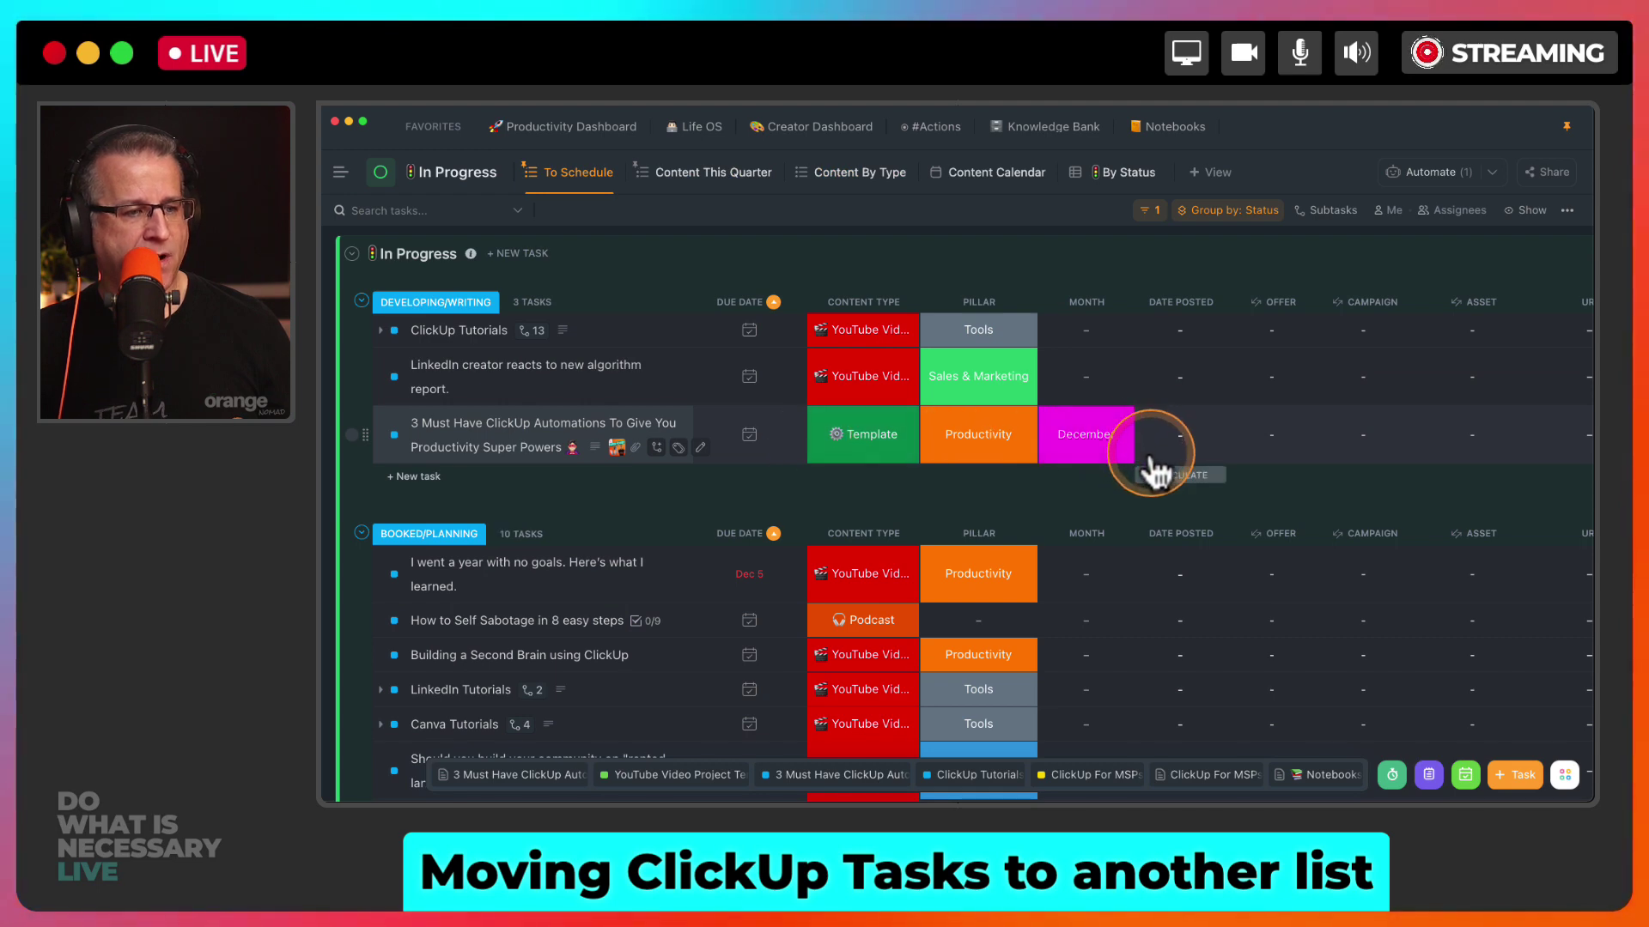
Check the Booked/Planning group of the In Progress list for the approved task, reloading the list once.
{"action": "scroll", "coordinate": [1142, 464], "scroll_direction": "down", "scroll_amount": 2}
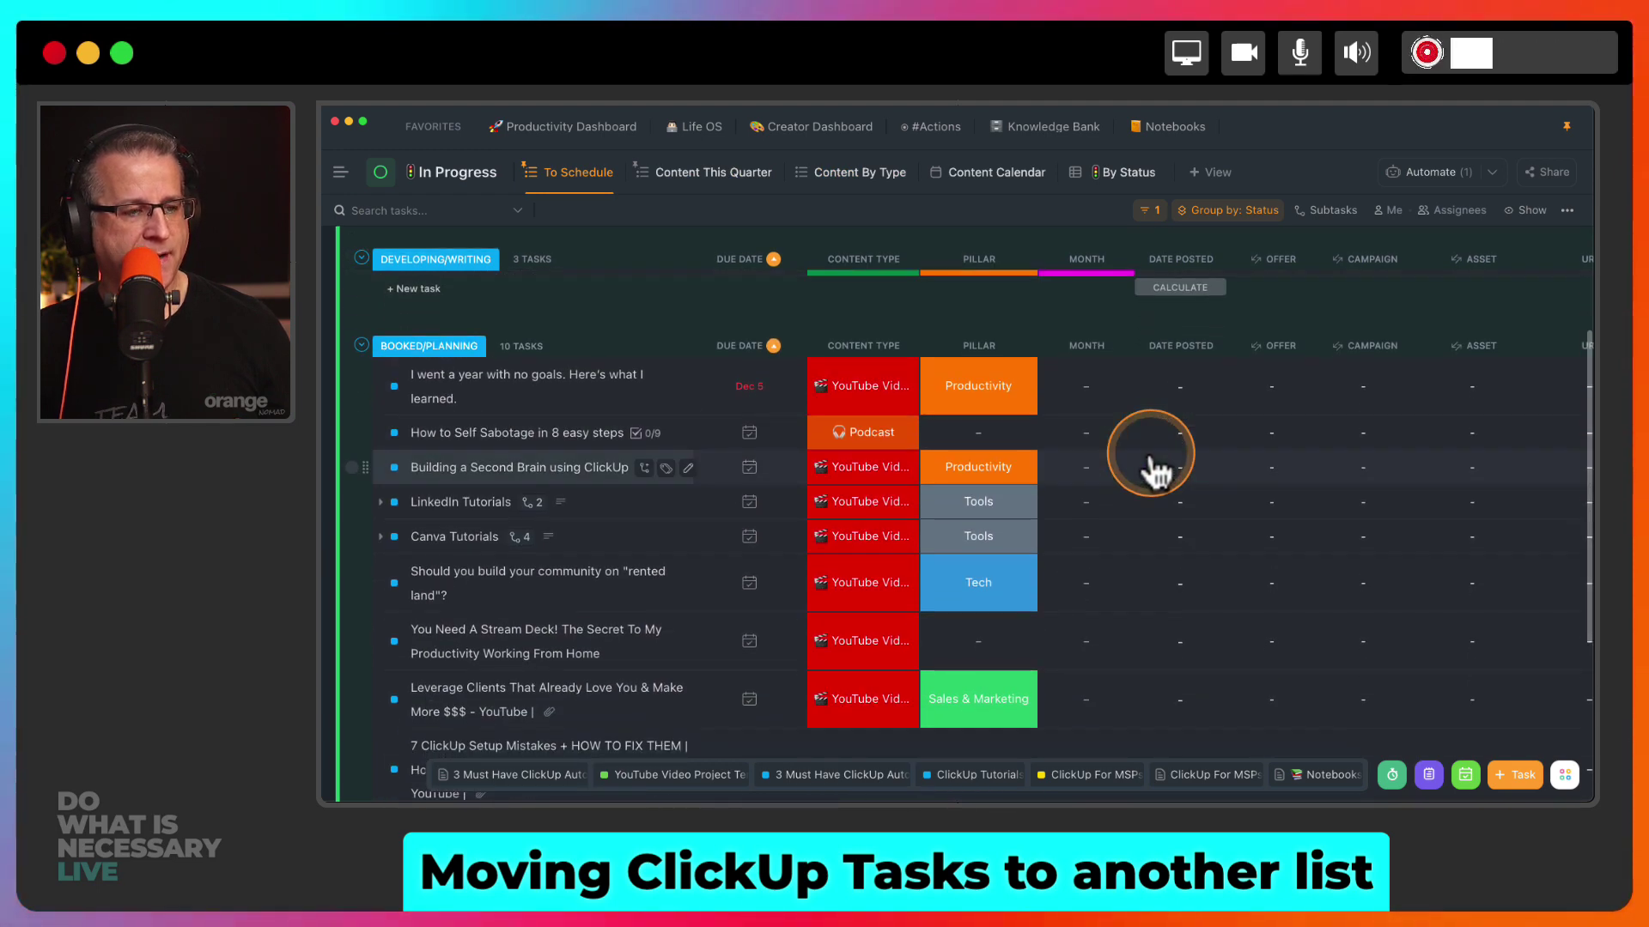
{"action": "scroll", "coordinate": [1155, 471], "scroll_direction": "down", "scroll_amount": 3}
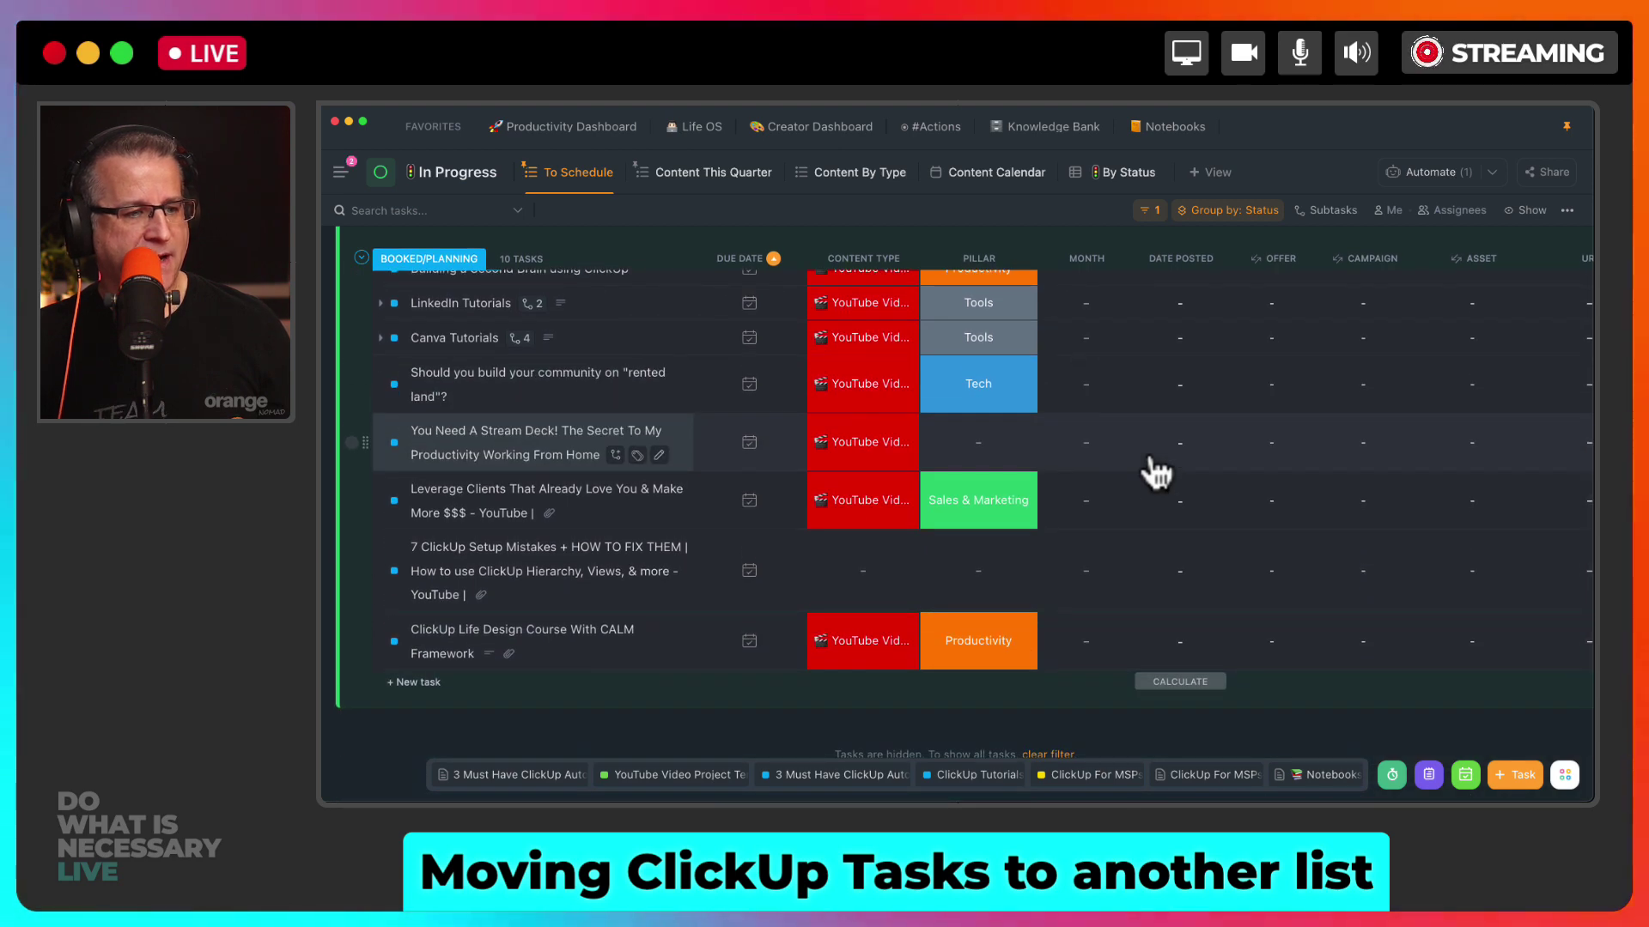
{"action": "scroll", "coordinate": [1155, 470], "scroll_direction": "up", "scroll_amount": 1}
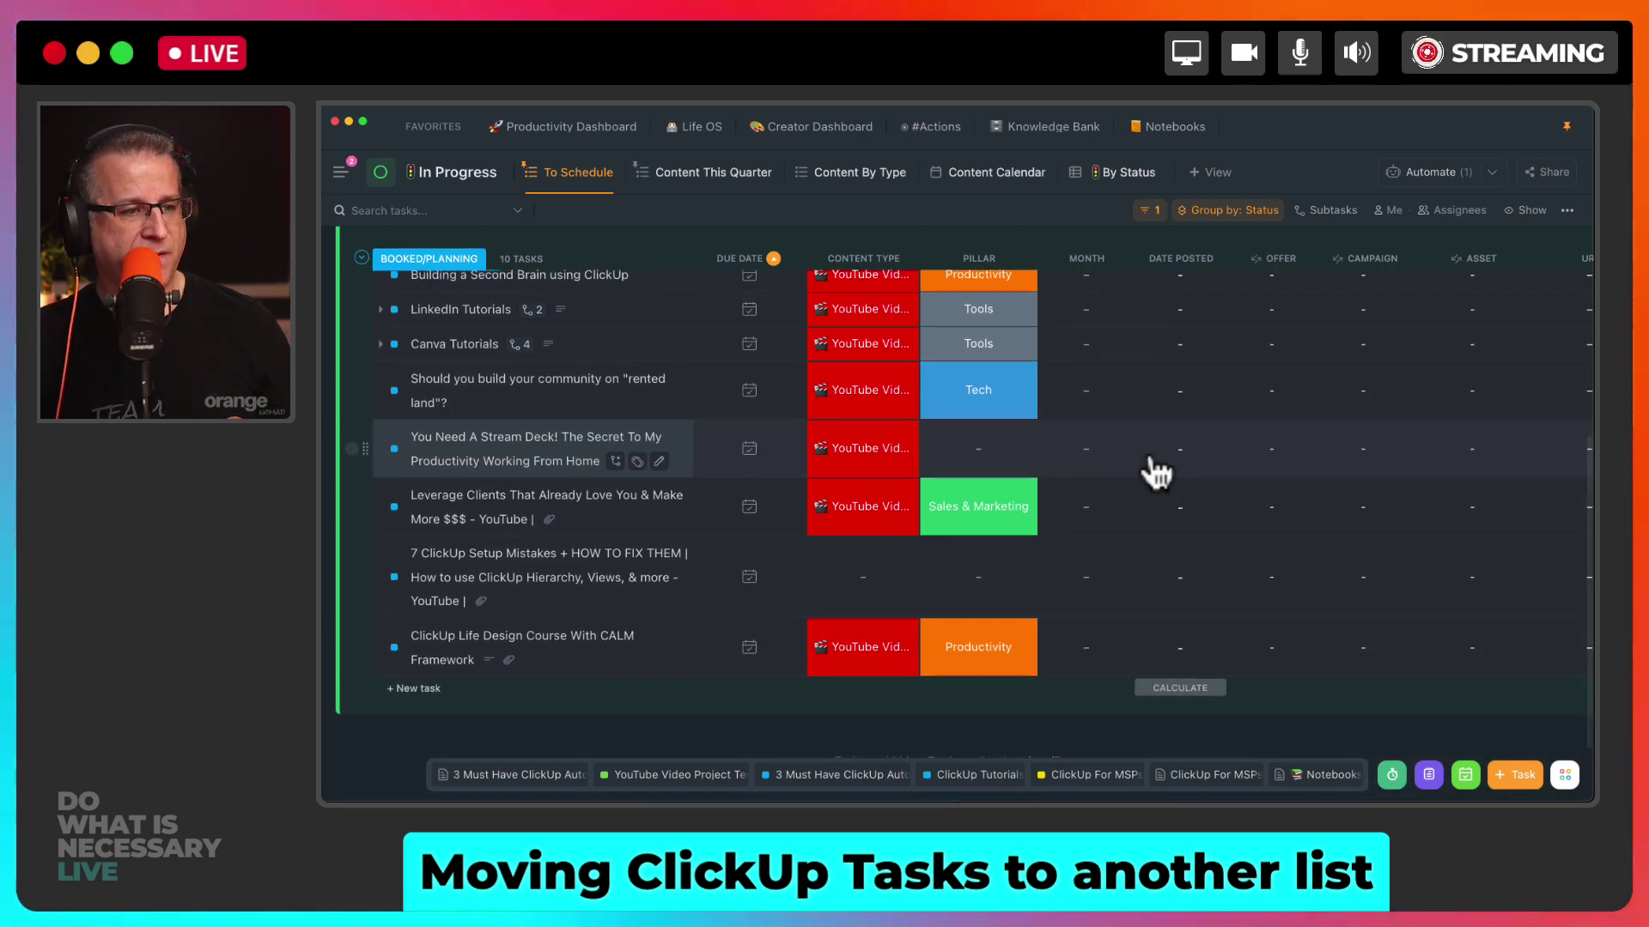
{"action": "scroll", "coordinate": [1155, 471], "scroll_direction": "up", "scroll_amount": 4}
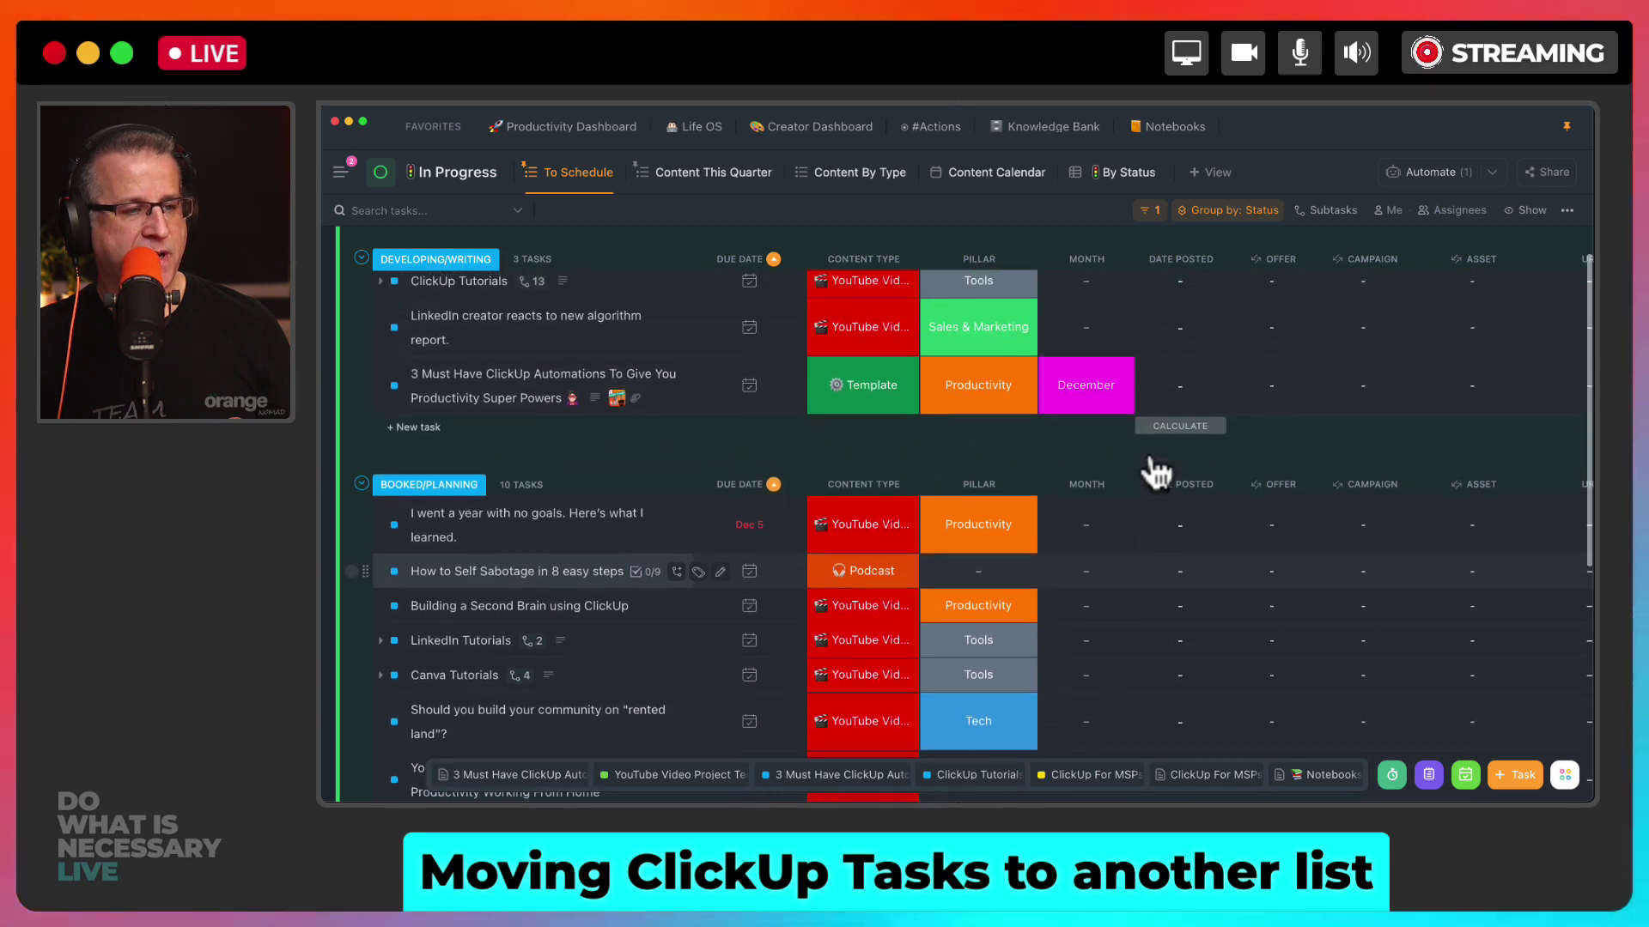
{"action": "scroll", "coordinate": [1154, 470], "scroll_direction": "up", "scroll_amount": 1}
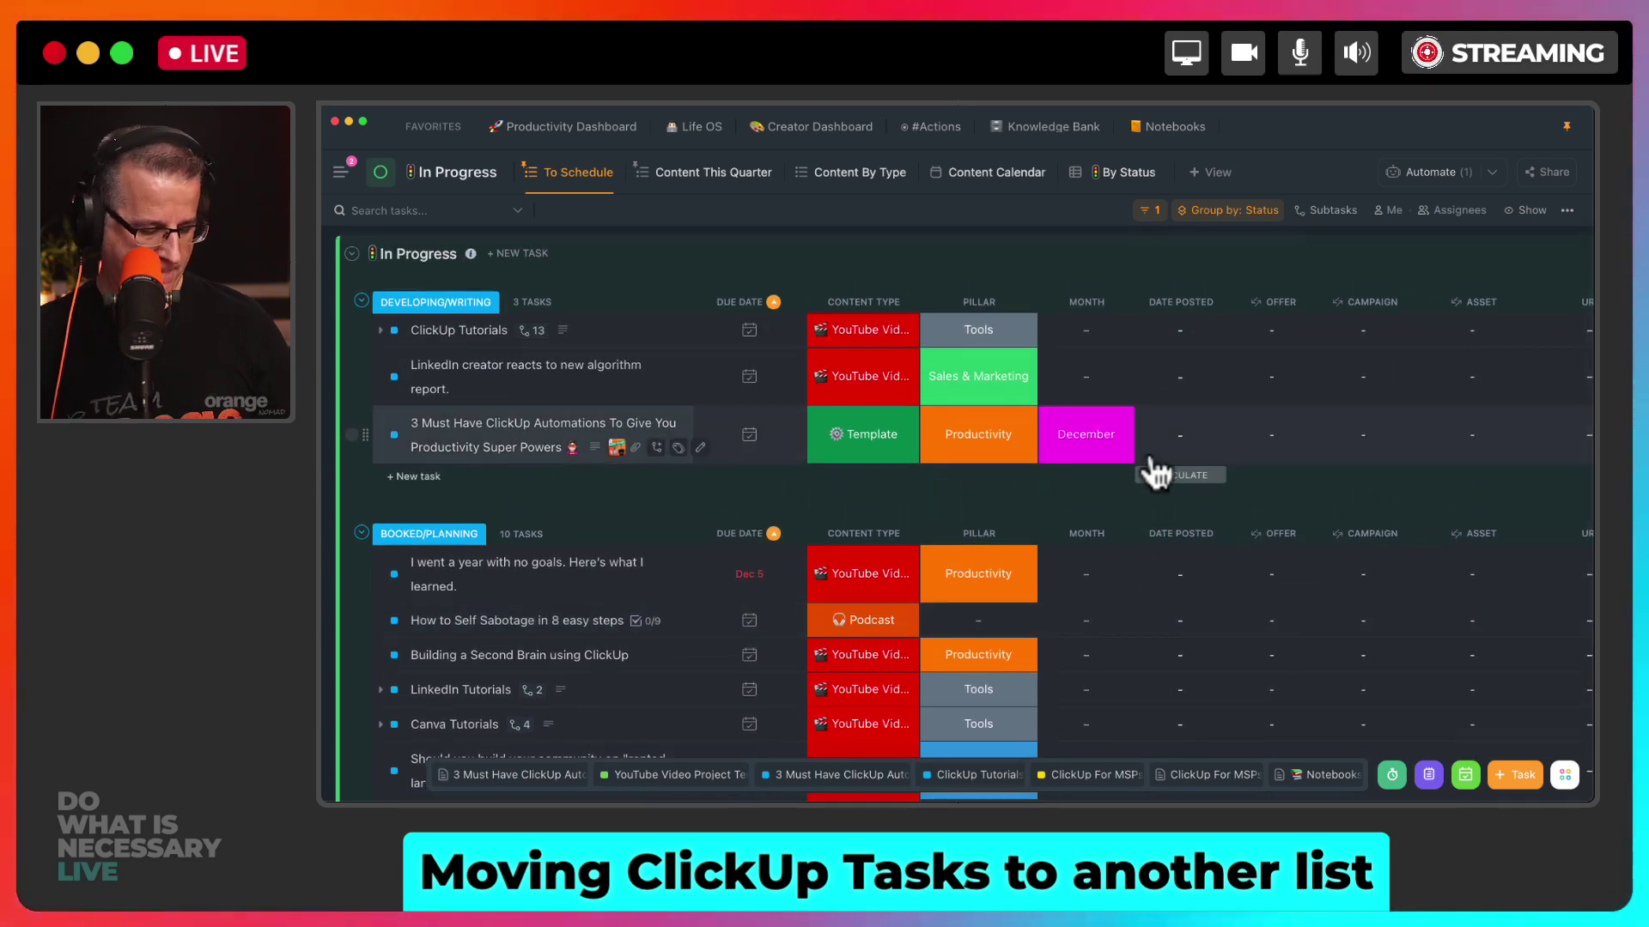
{"action": "key", "text": "super+r"}
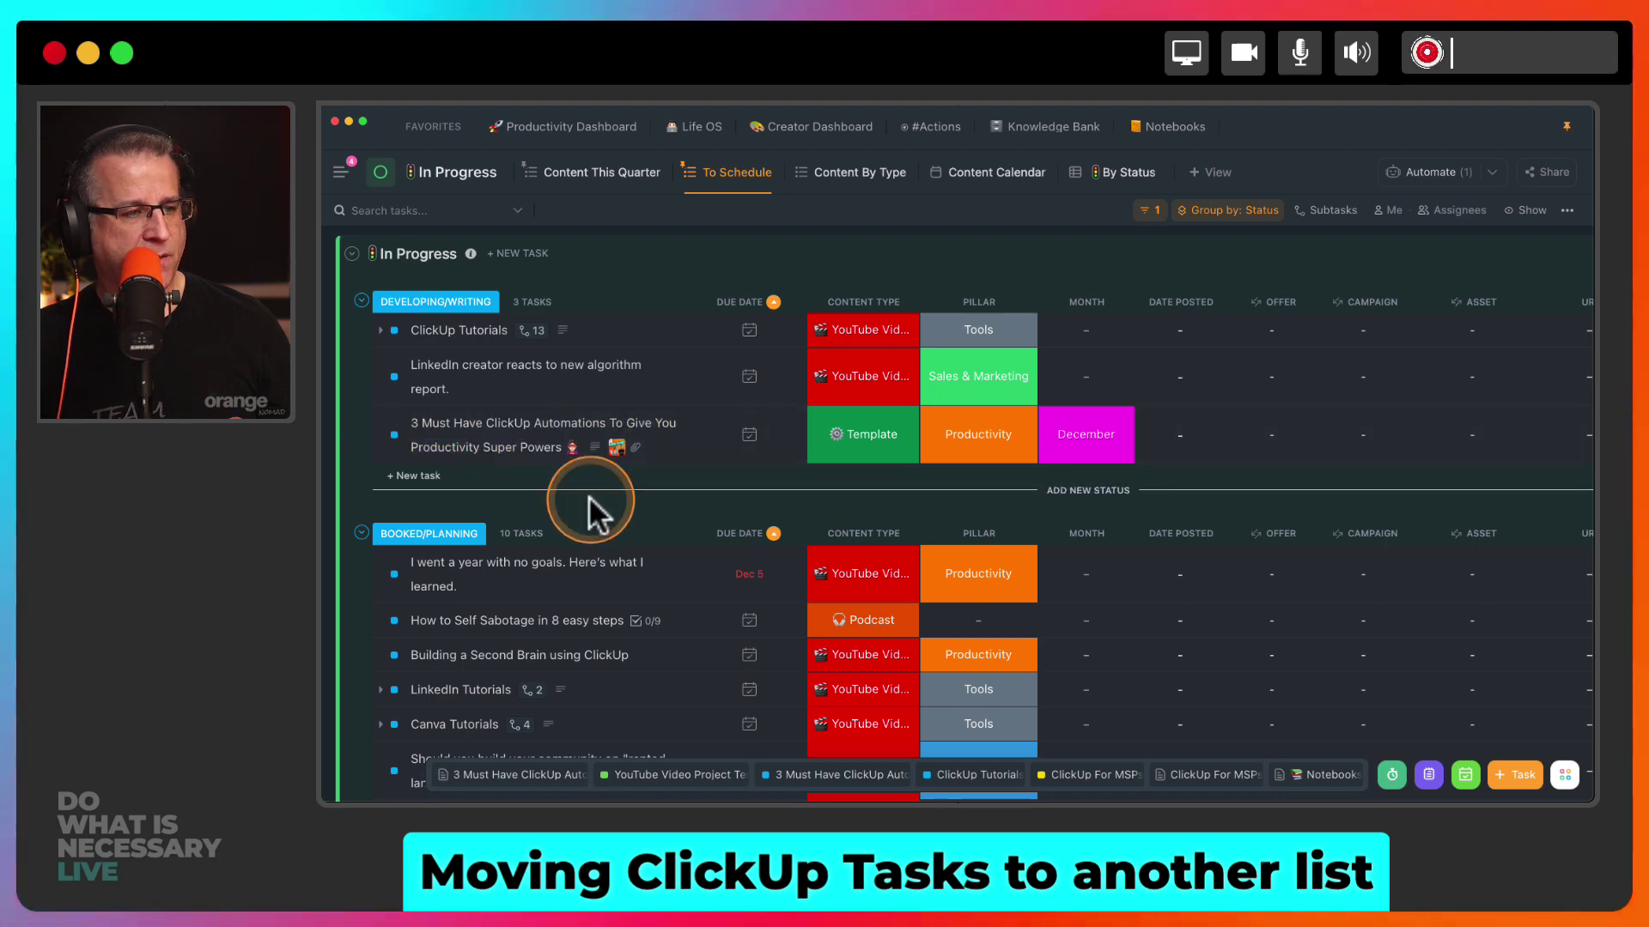
{"action": "scroll", "coordinate": [590, 505], "scroll_direction": "down", "scroll_amount": 5}
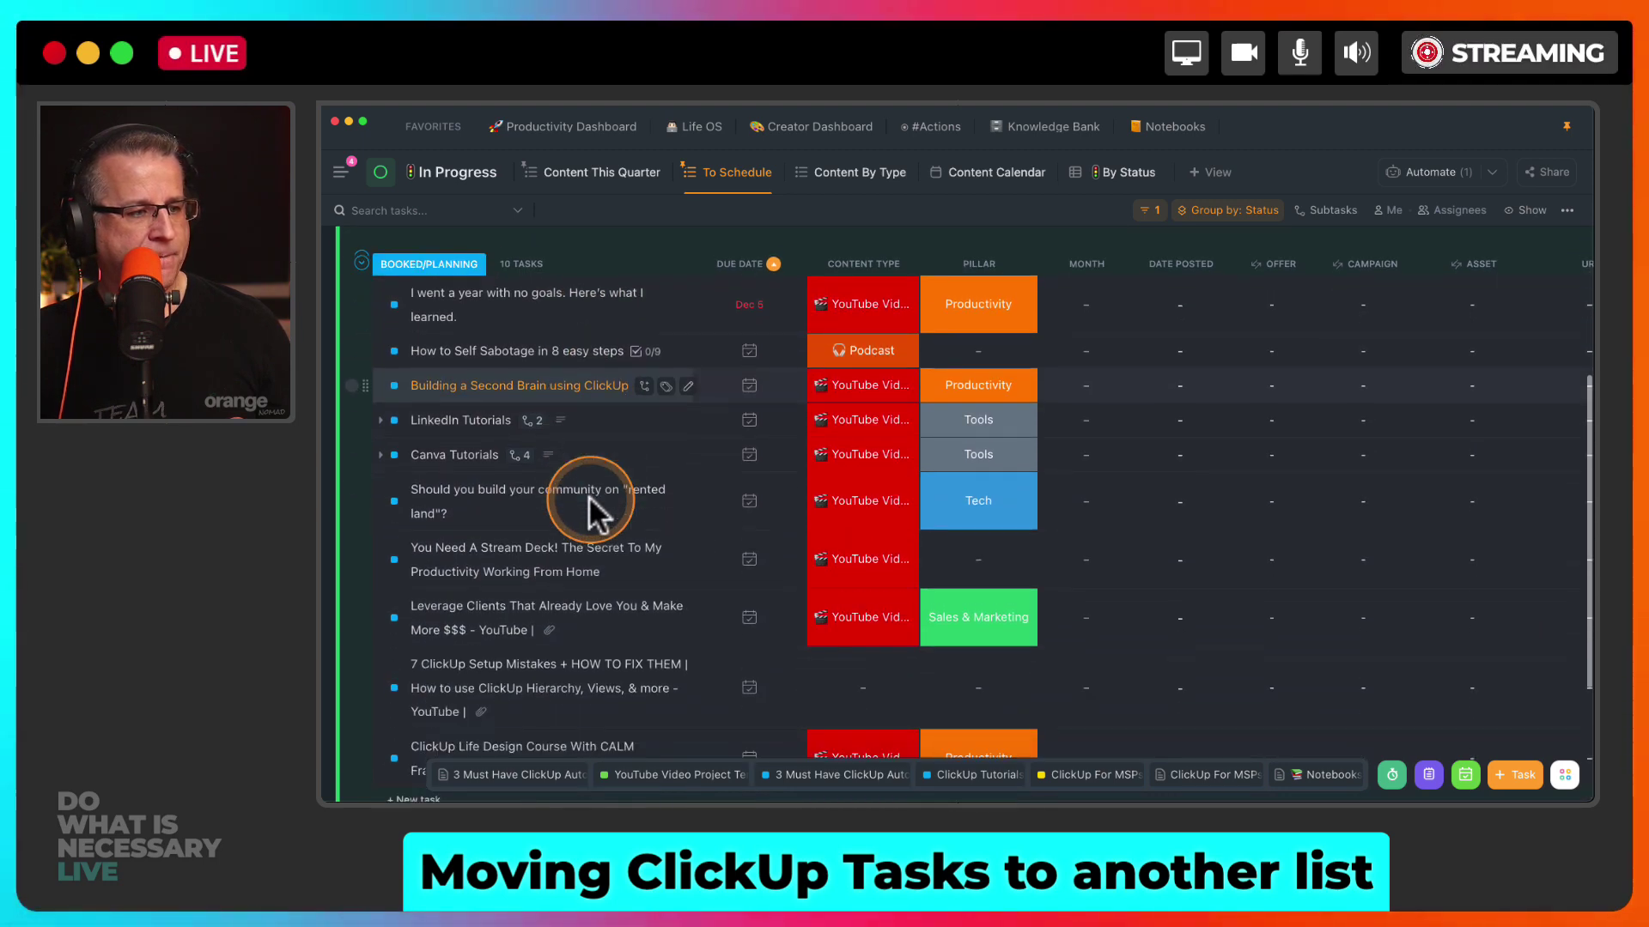
{"action": "scroll", "coordinate": [593, 515], "scroll_direction": "down", "scroll_amount": 1}
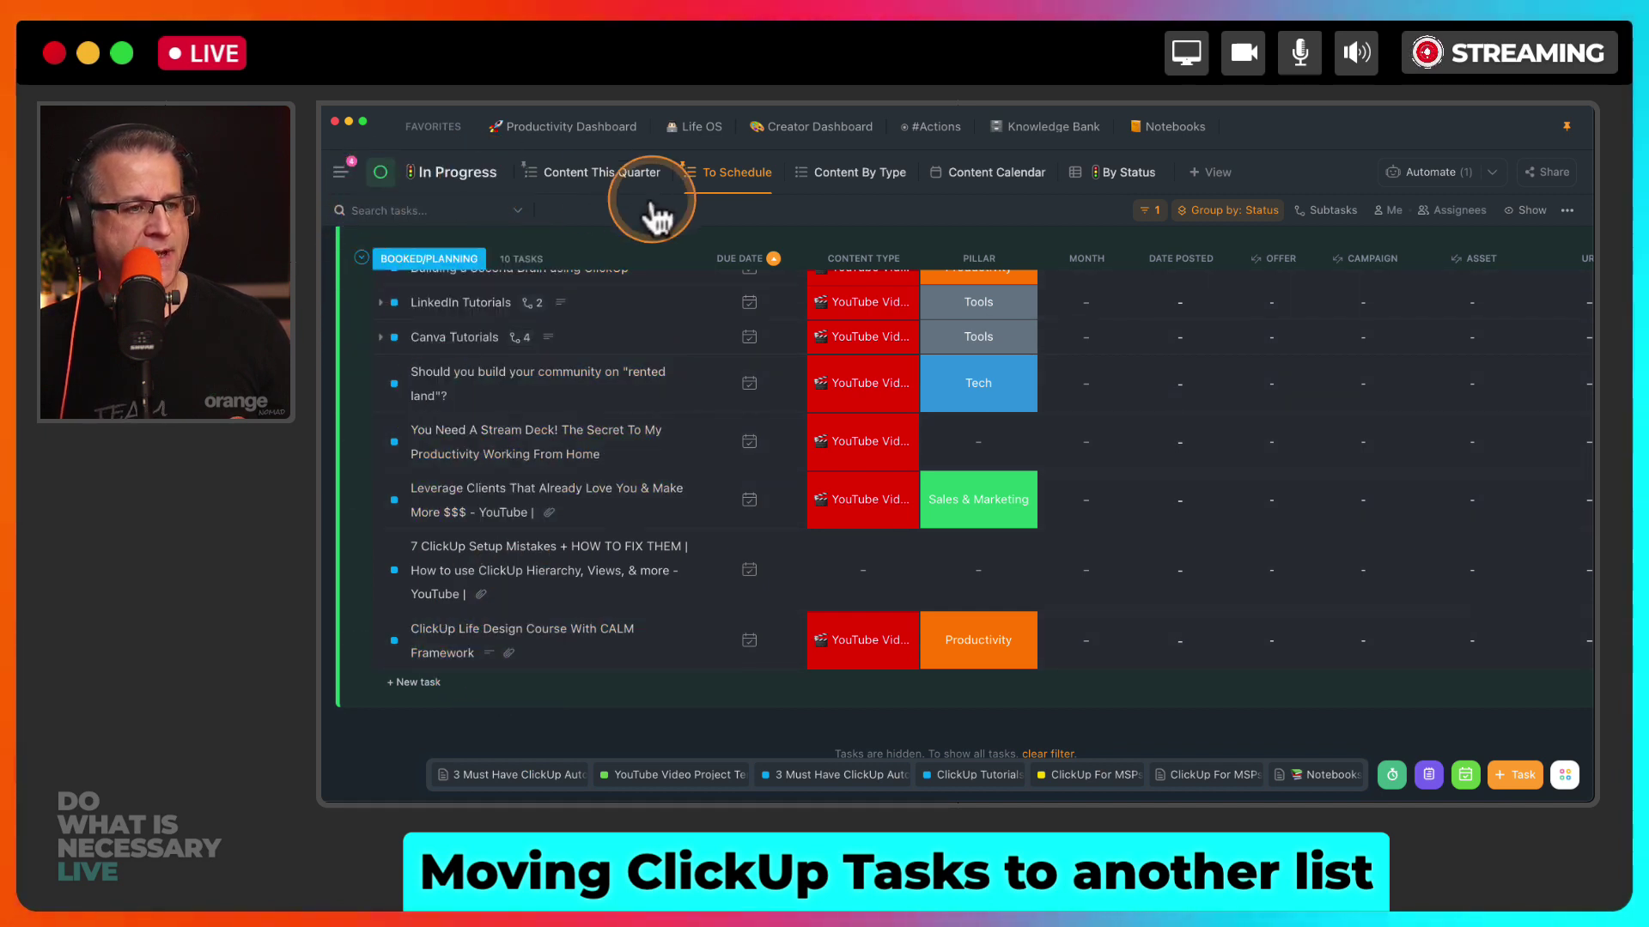
Return to the Content Ideas list and show its Ideas Inbox view.
{"action": "mouse_move", "coordinate": [344, 171]}
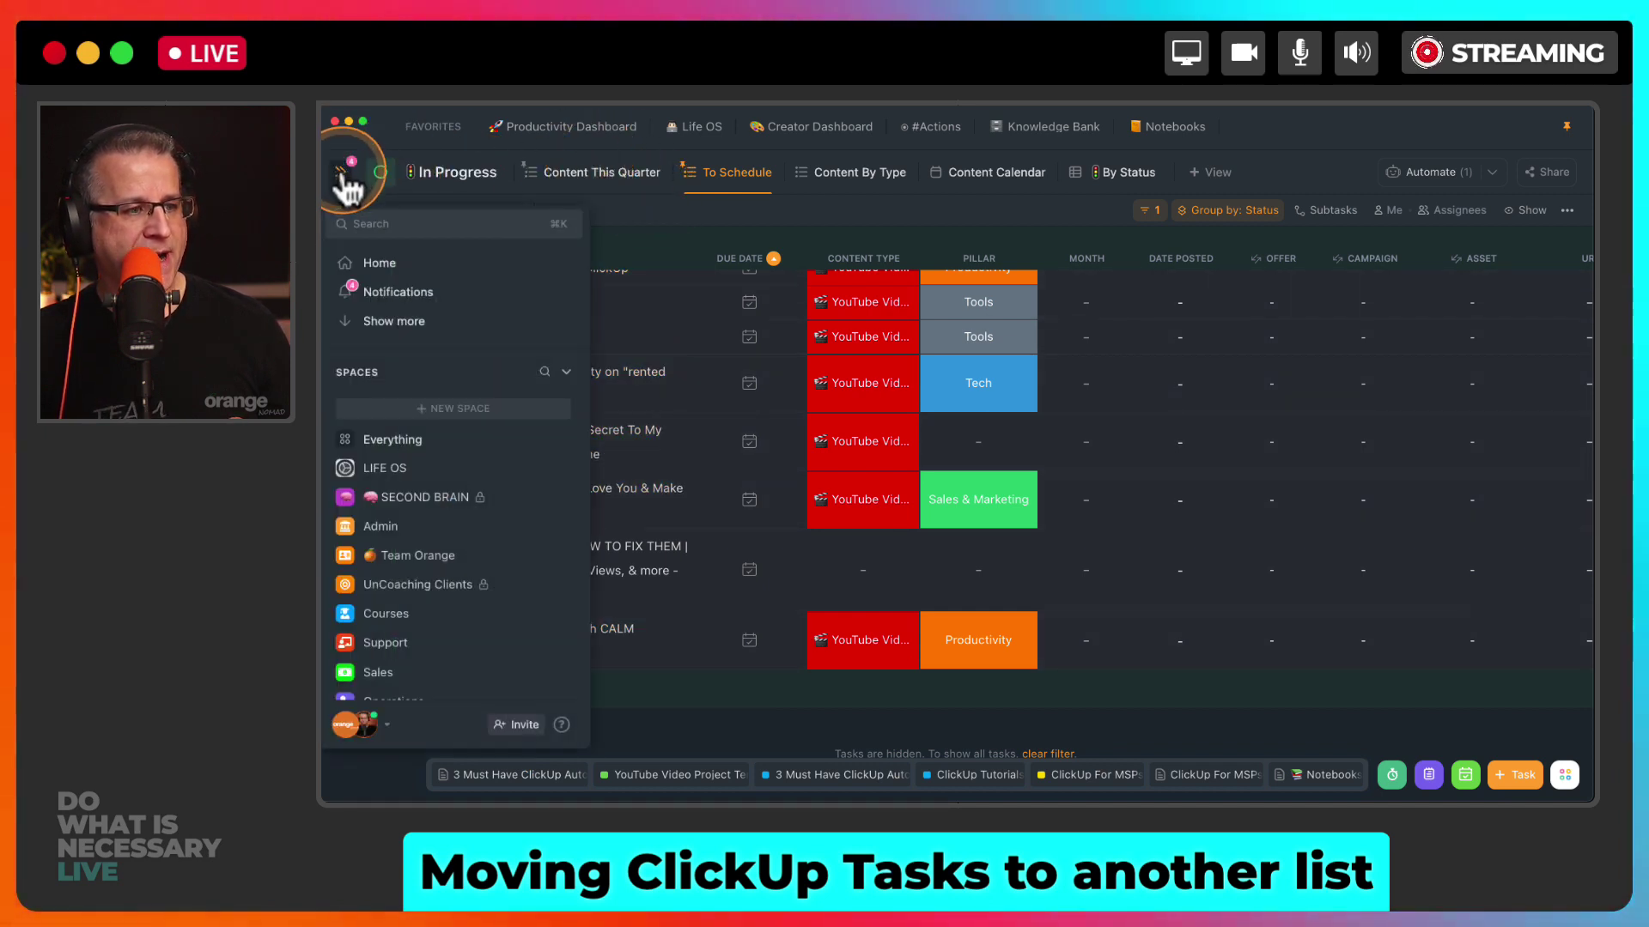
{"action": "scroll", "coordinate": [398, 558], "scroll_direction": "down", "scroll_amount": 5}
{"action": "left_click", "coordinate": [425, 558]}
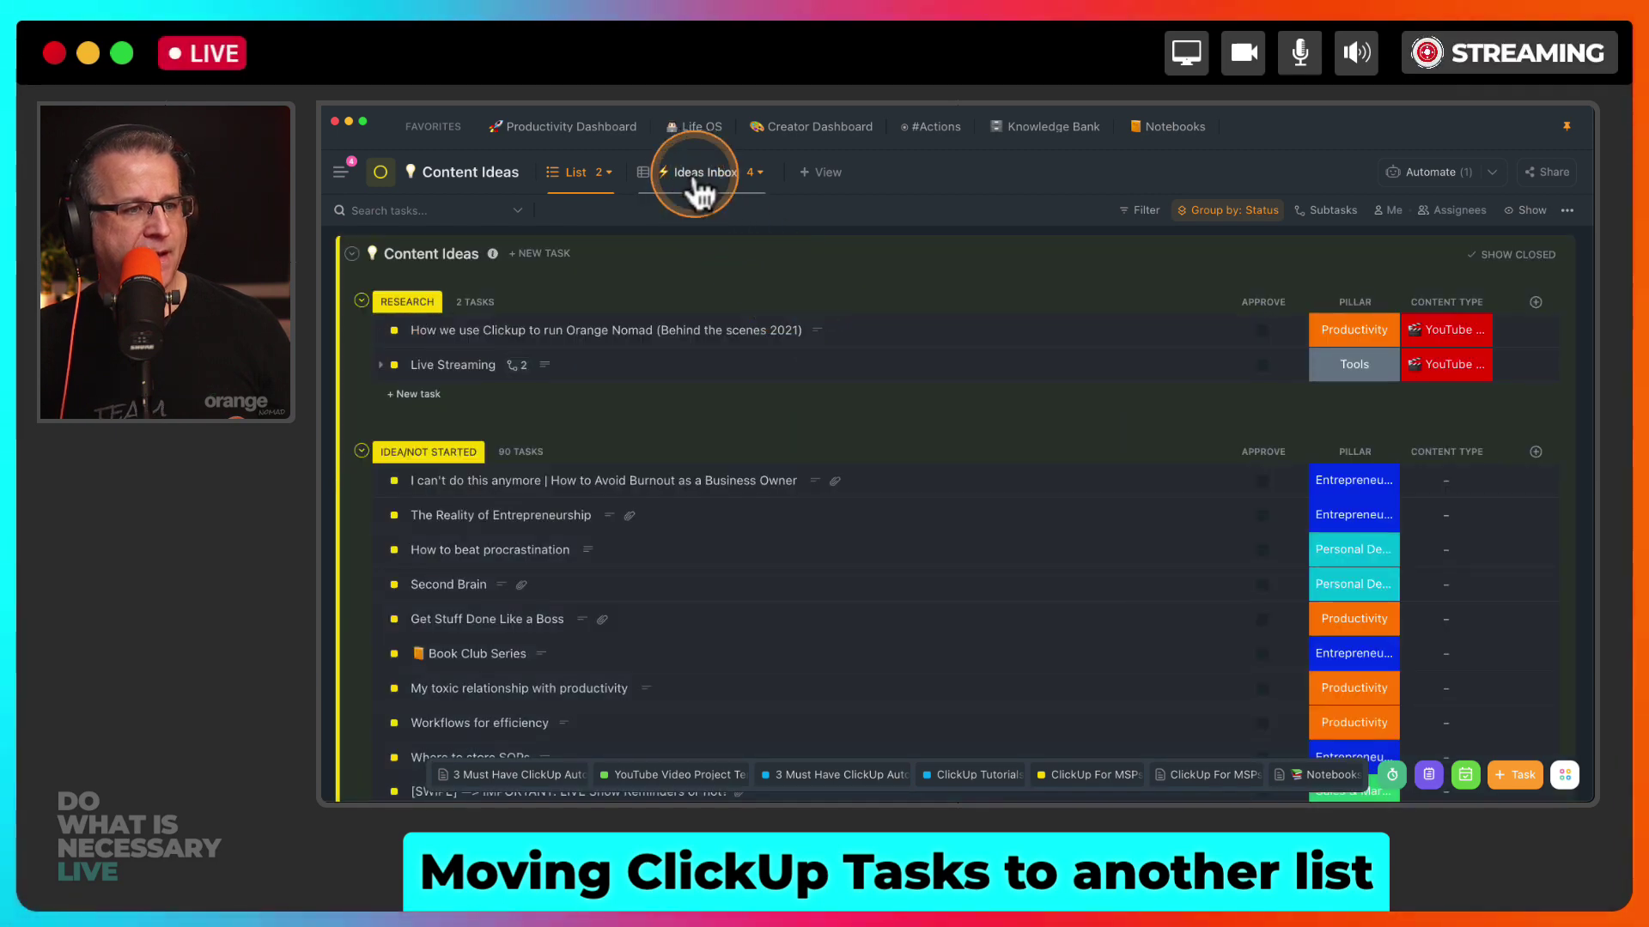
{"action": "left_click", "coordinate": [698, 176]}
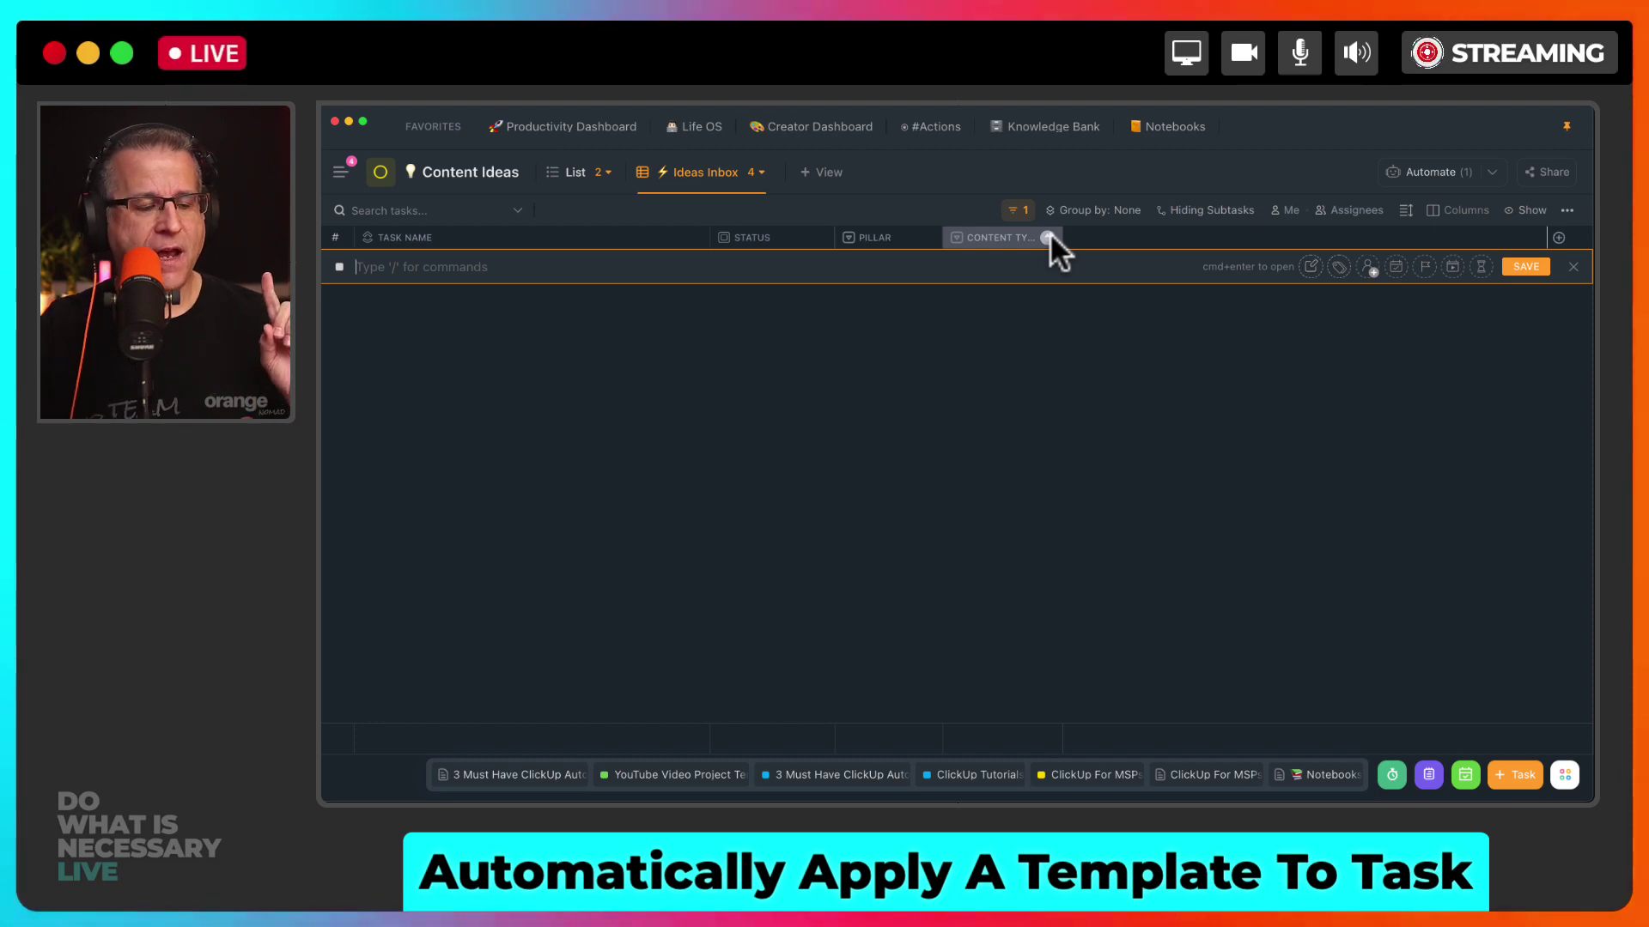
{"action": "left_click_drag", "start_coordinate": [988, 187], "coordinate": [764, 139]}
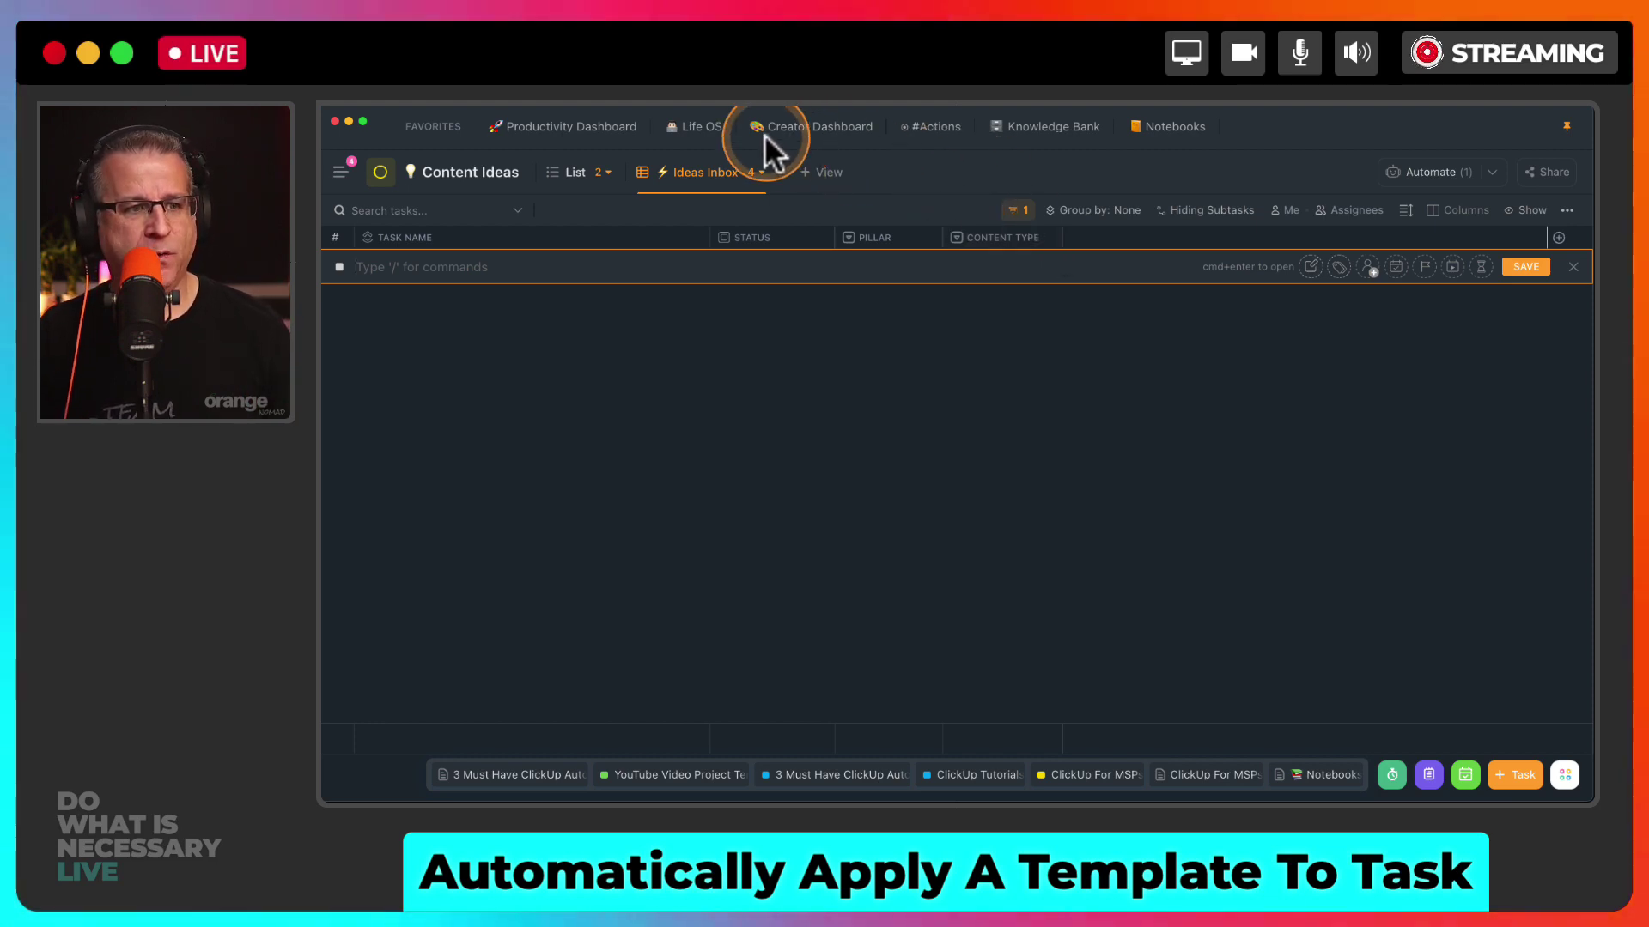
{"action": "left_click", "coordinate": [807, 130]}
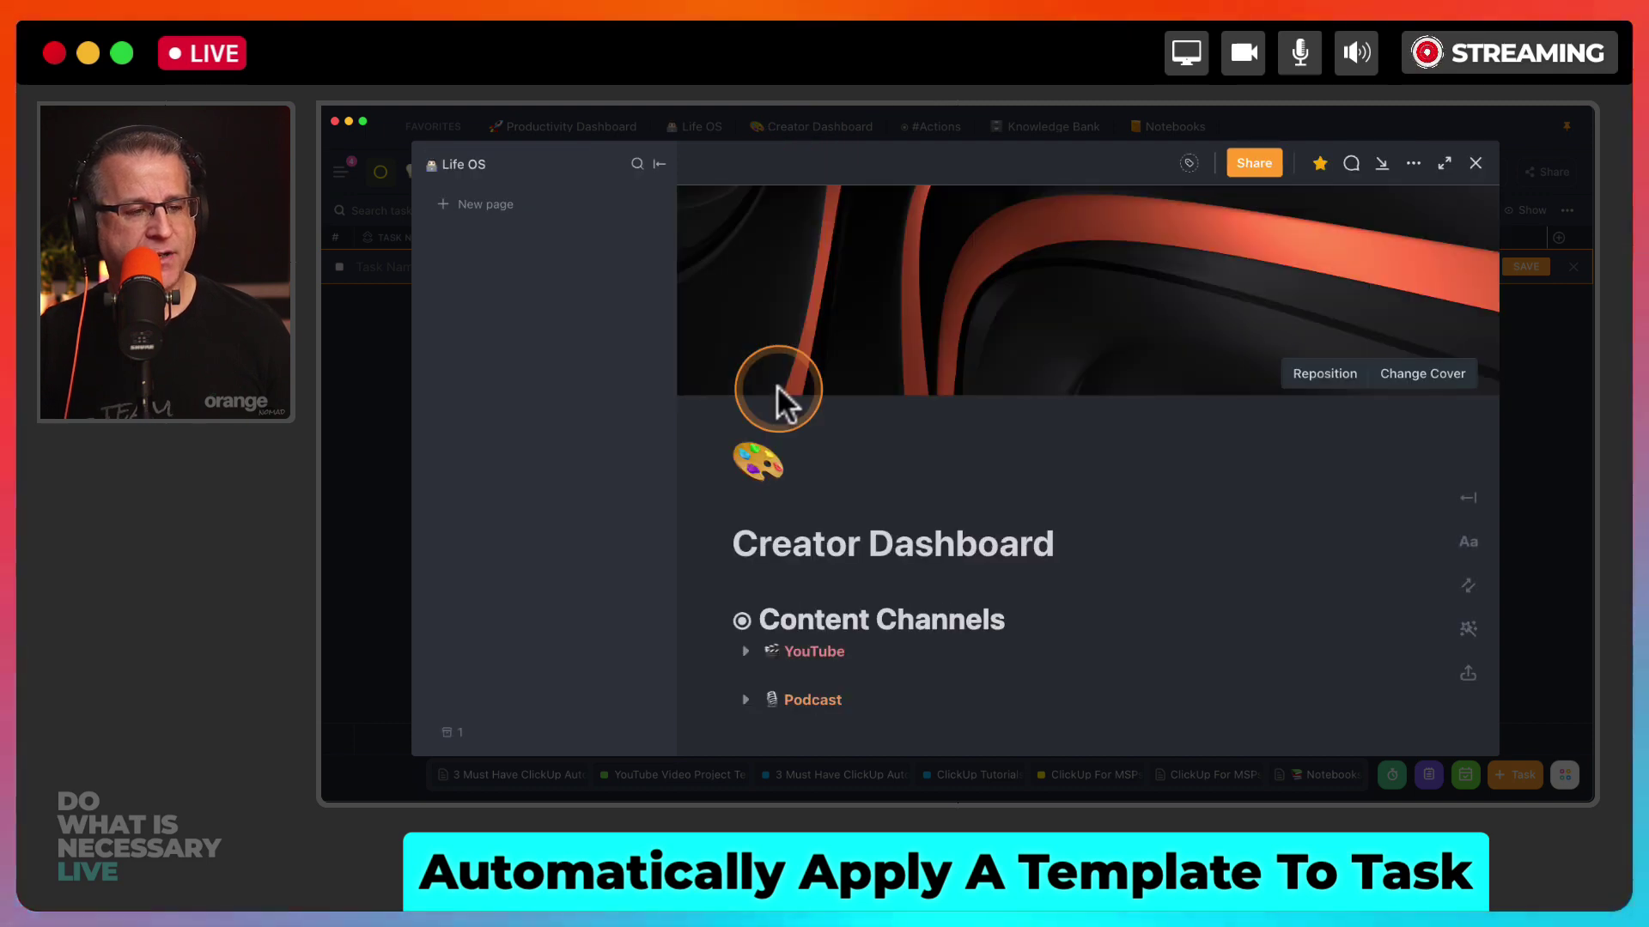
{"action": "left_click", "coordinate": [1474, 163]}
Open the Orange Nomad list inside the YouTube folder of the Marketing space.
{"action": "left_click", "coordinate": [372, 170]}
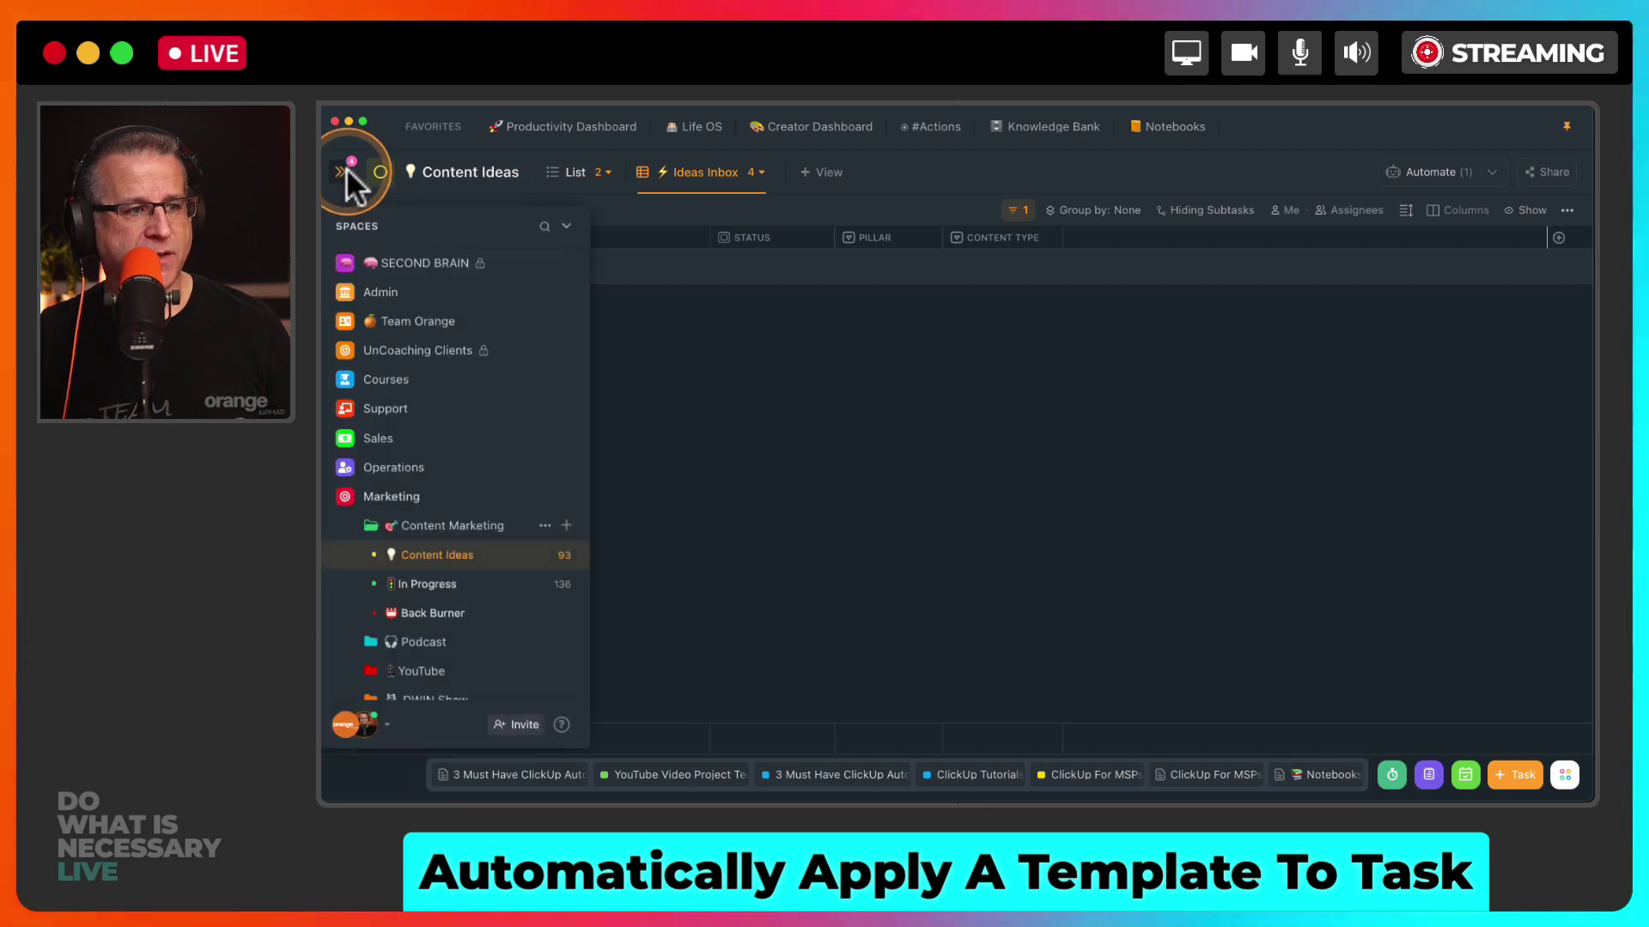
{"action": "scroll", "coordinate": [425, 558], "scroll_direction": "down", "scroll_amount": 4}
{"action": "scroll", "coordinate": [425, 558], "scroll_direction": "down", "scroll_amount": 1}
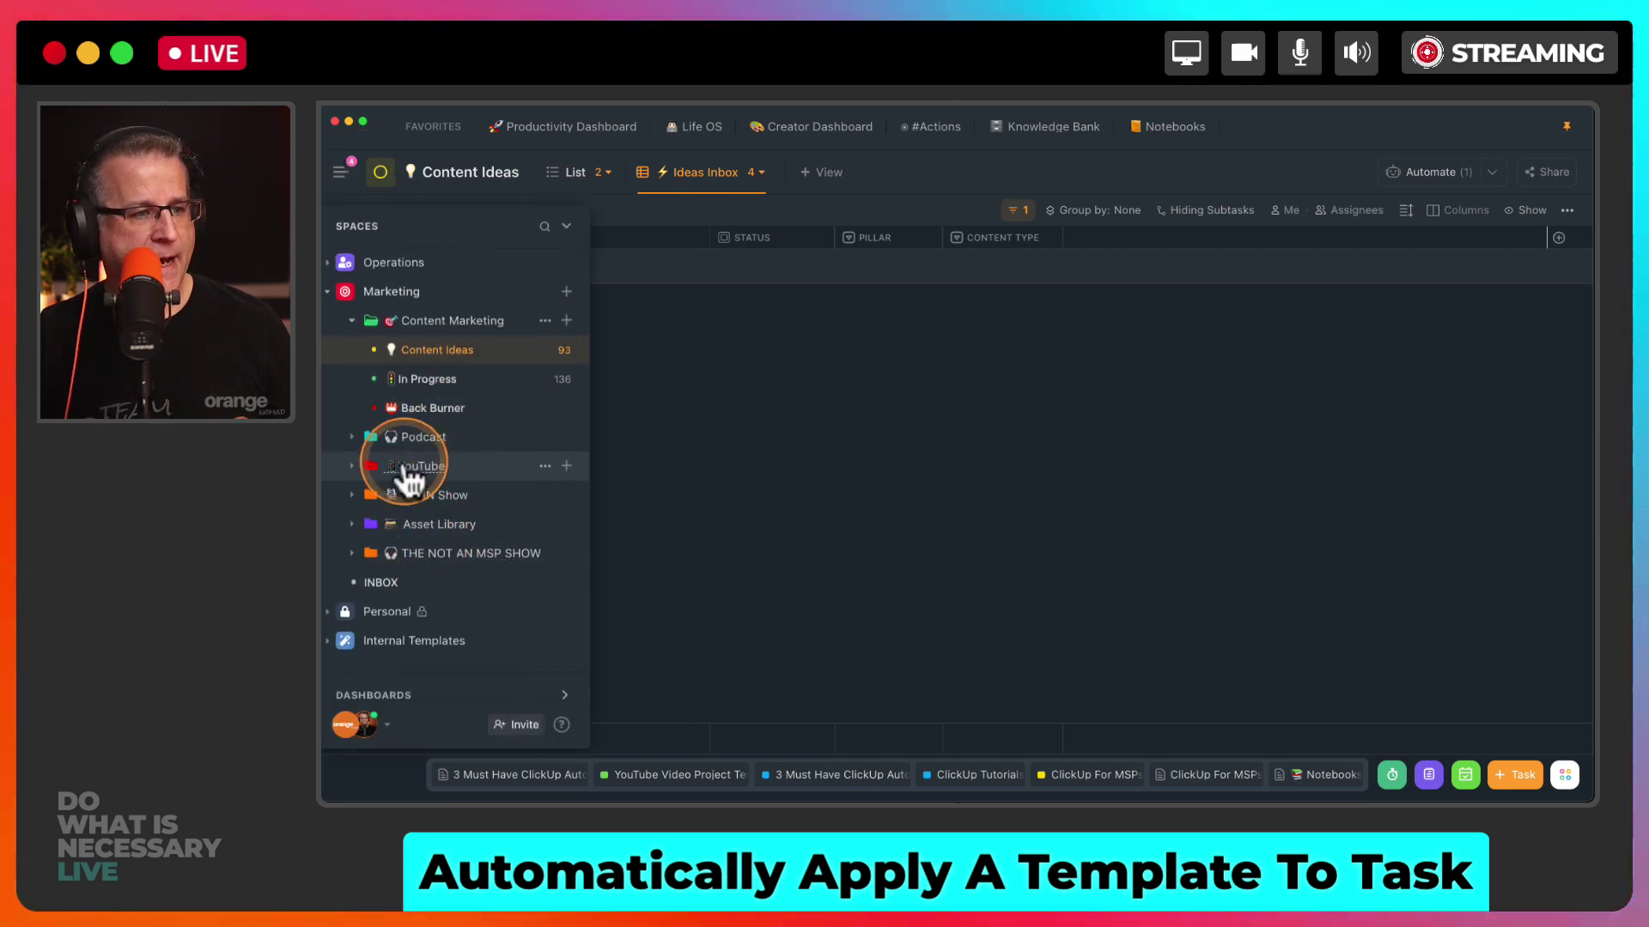
{"action": "left_click", "coordinate": [365, 466]}
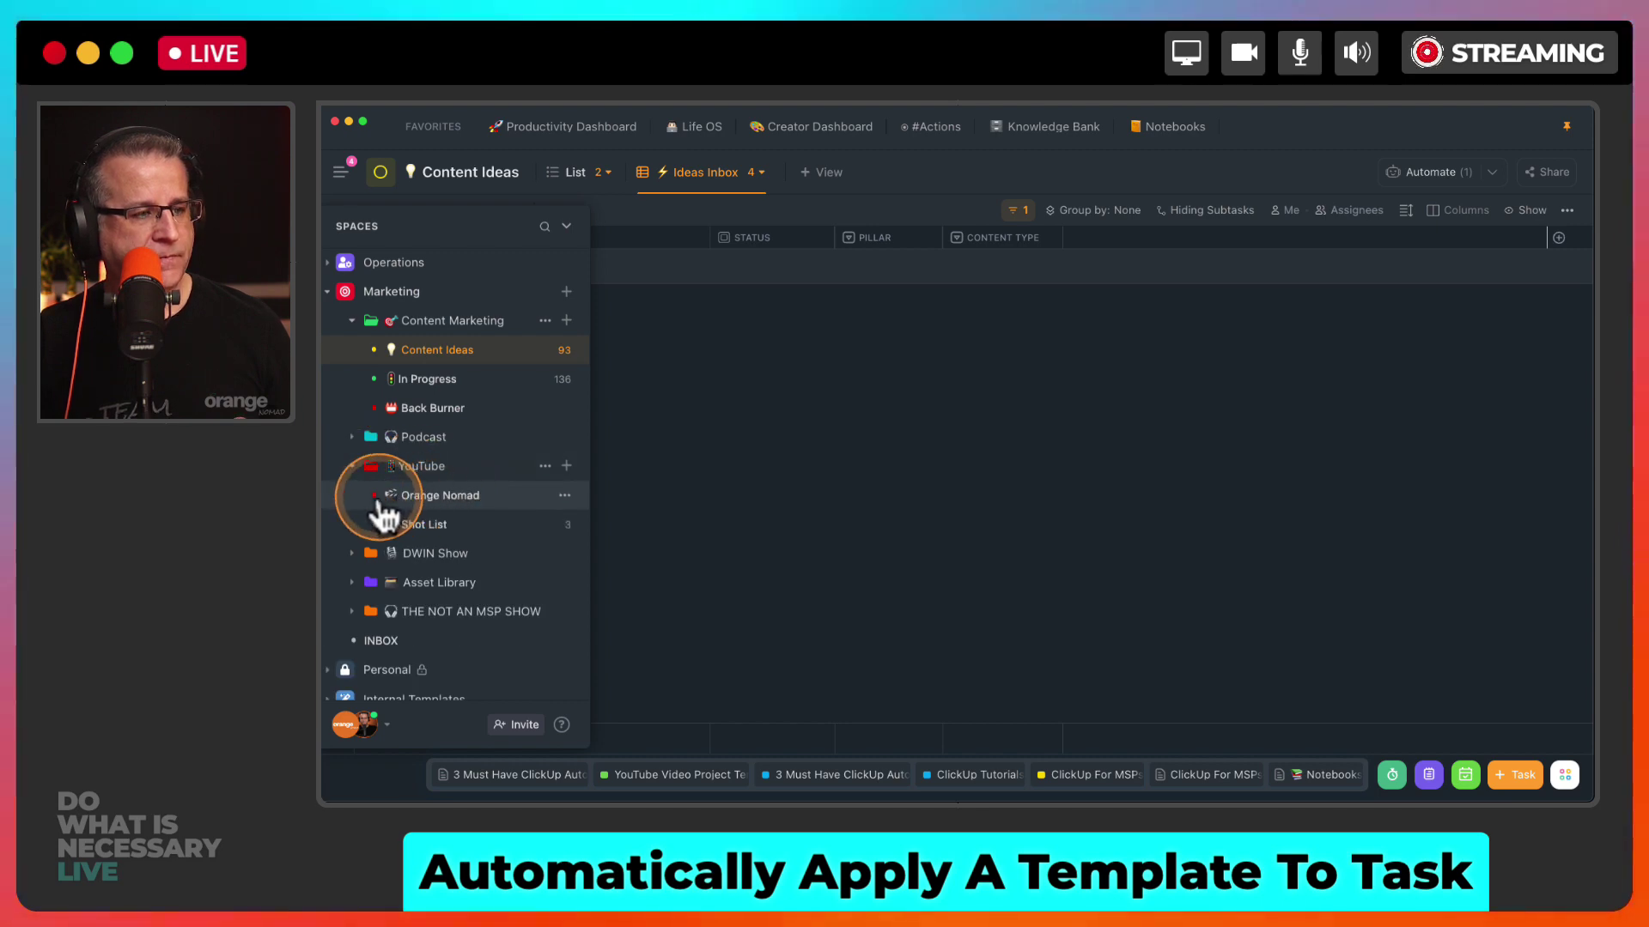
{"action": "left_click", "coordinate": [451, 498]}
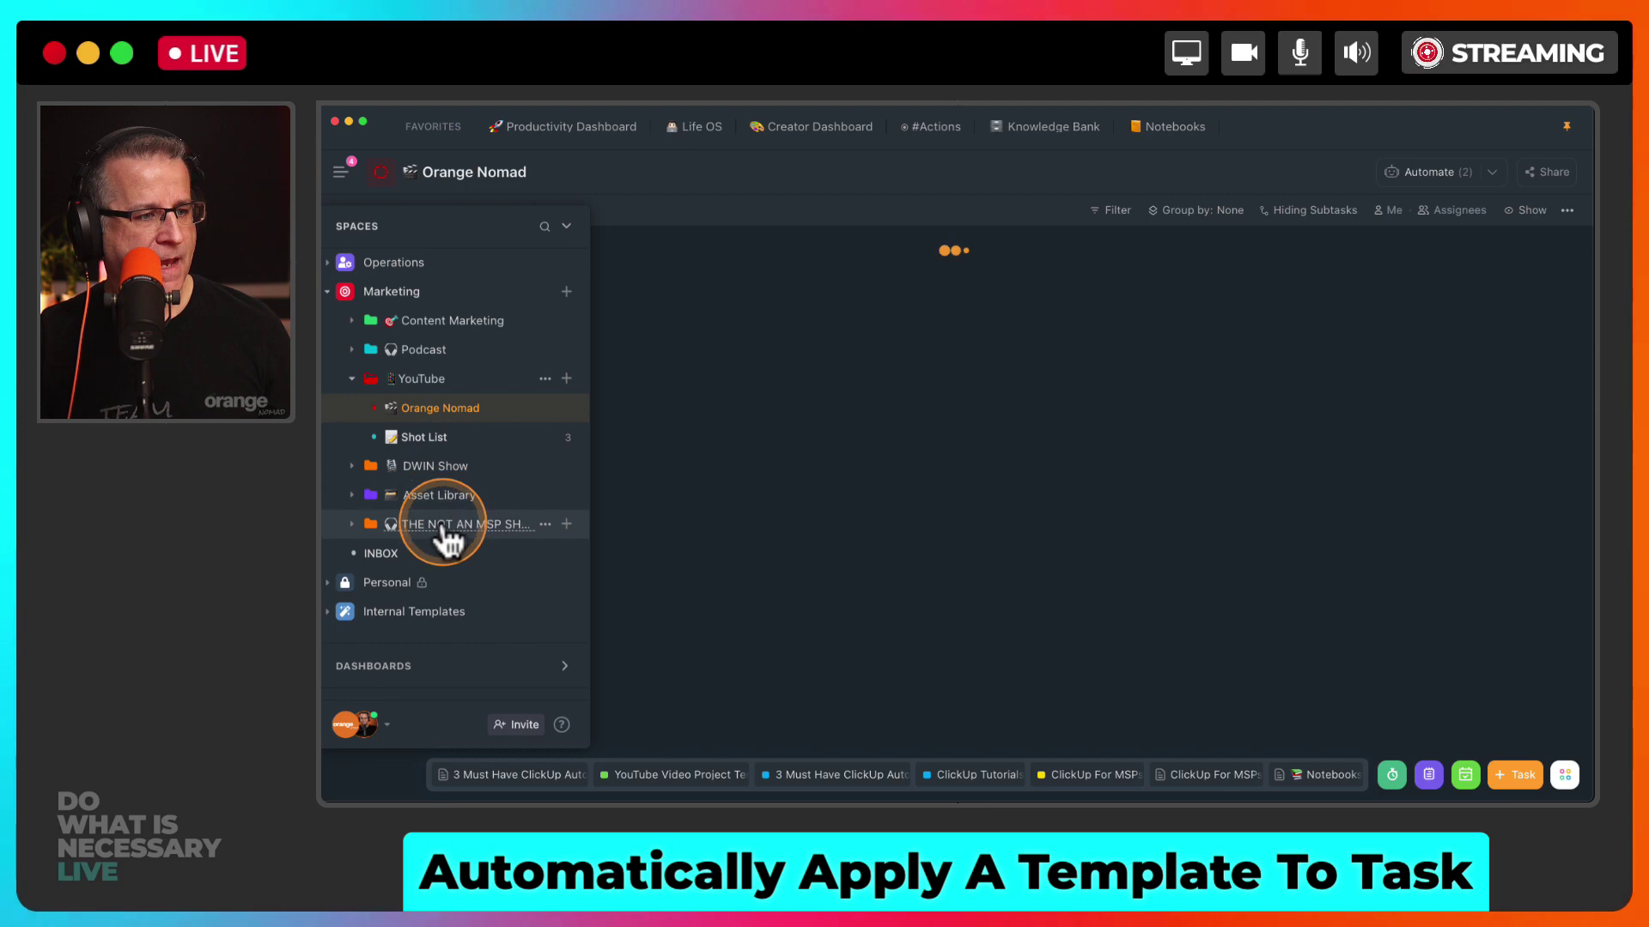
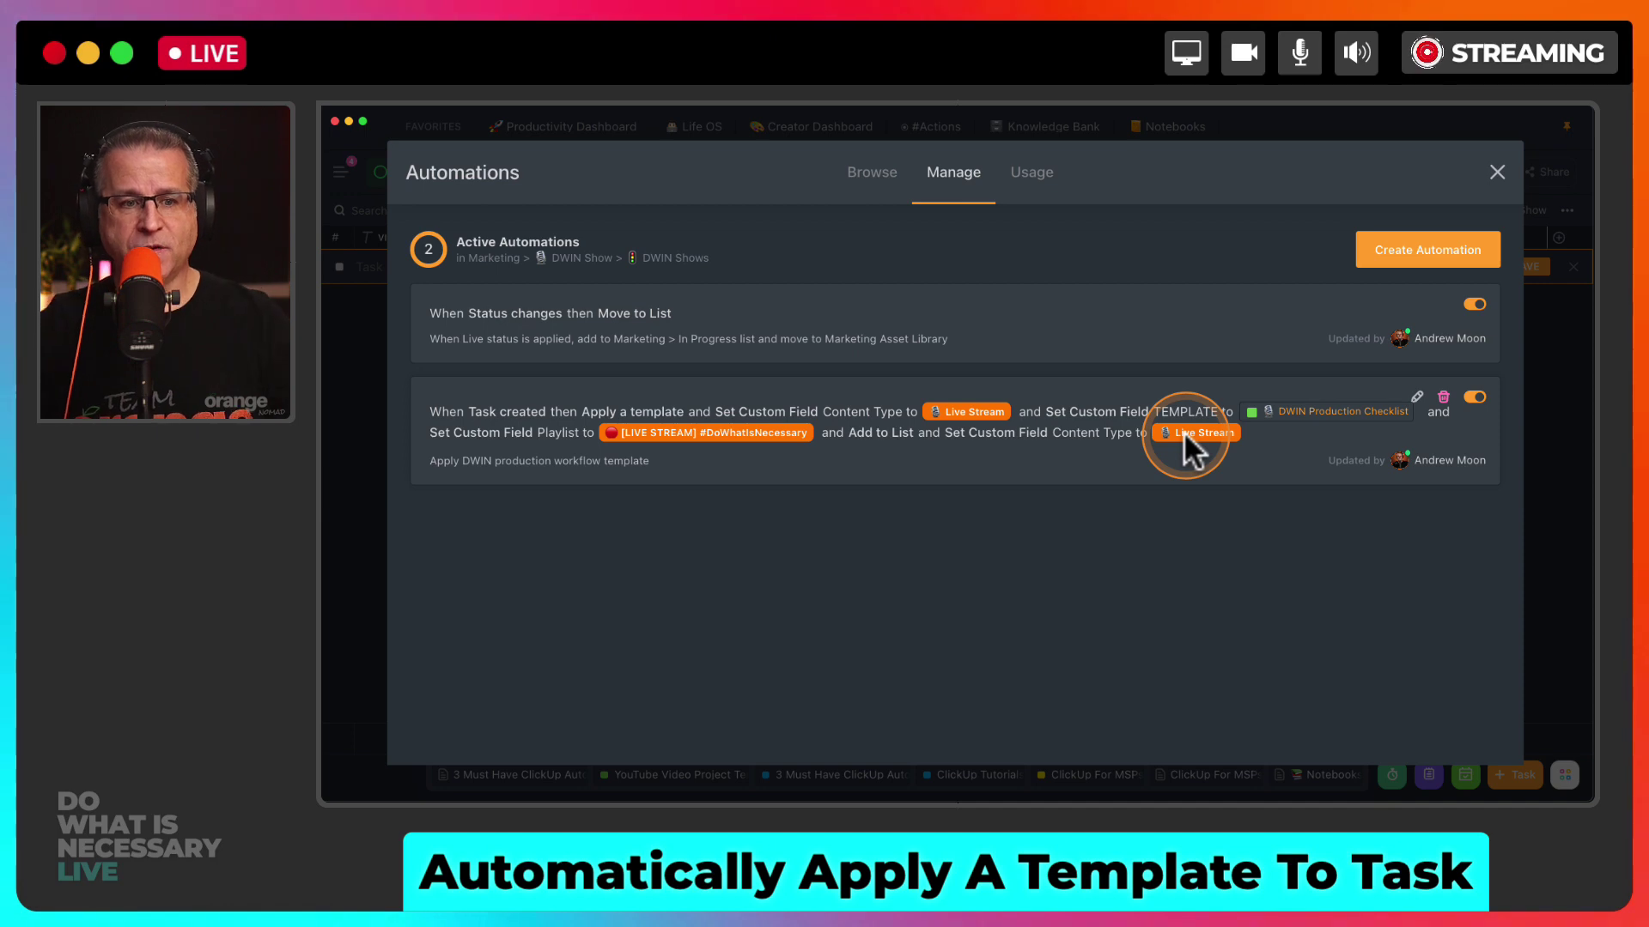
Edit the DWIN Shows "Task created" automation and re-select DWIN Production Checklist as the template it applies.
{"action": "left_click", "coordinate": [1418, 398]}
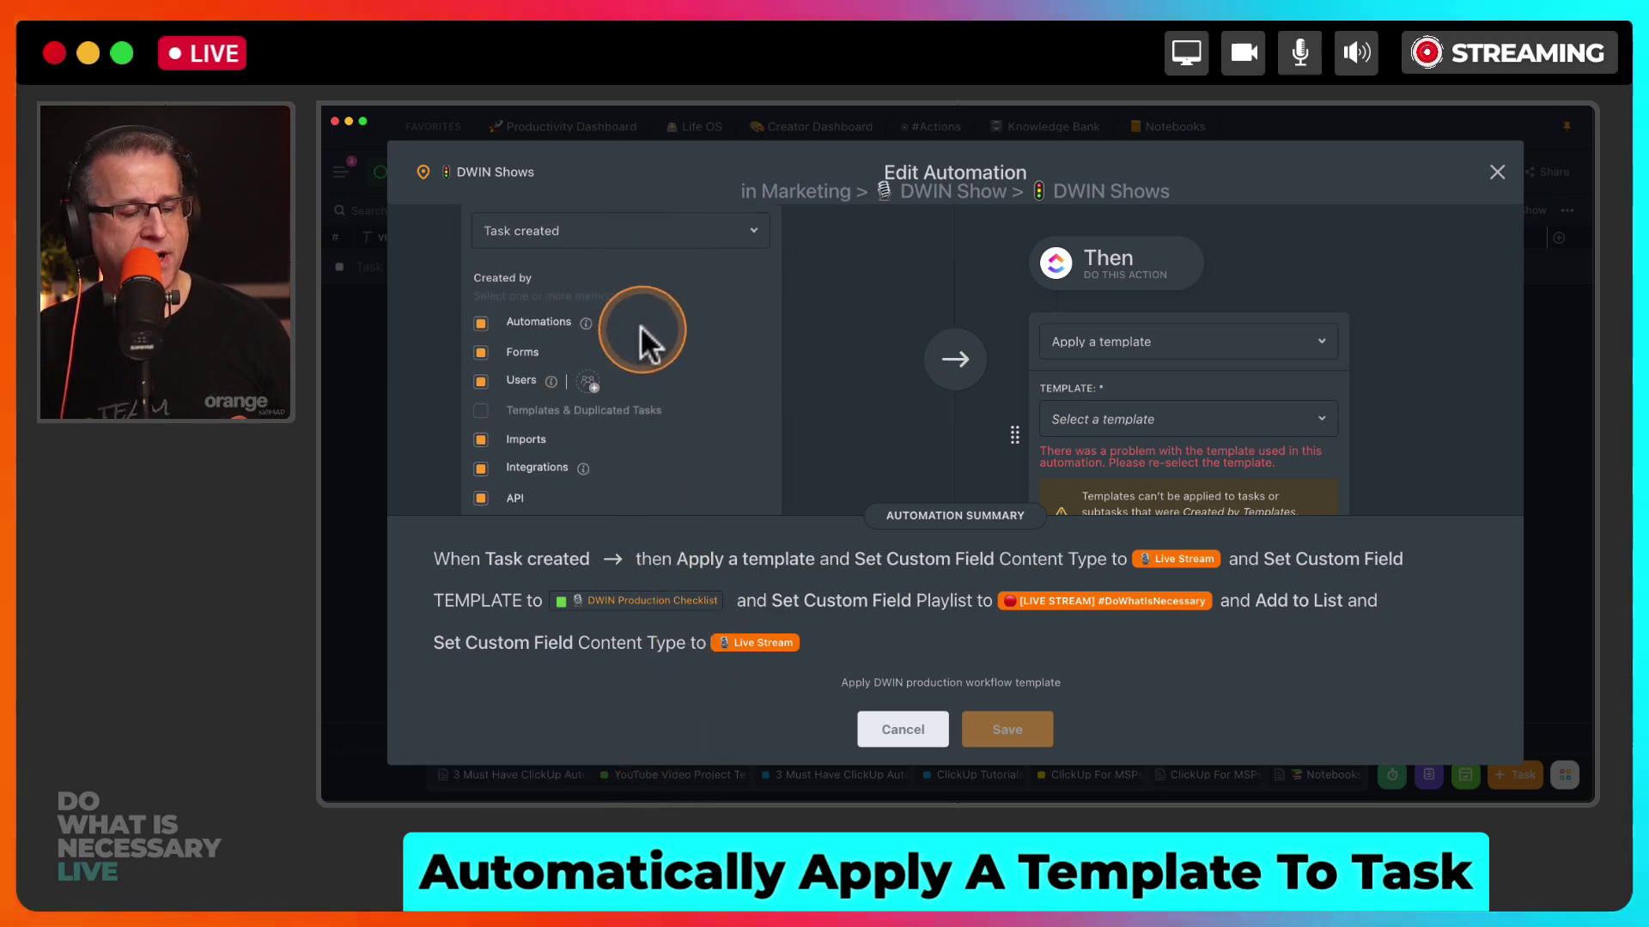
{"action": "scroll", "coordinate": [644, 338], "scroll_direction": "up", "scroll_amount": 1}
{"action": "scroll", "coordinate": [1130, 364], "scroll_direction": "down", "scroll_amount": 3}
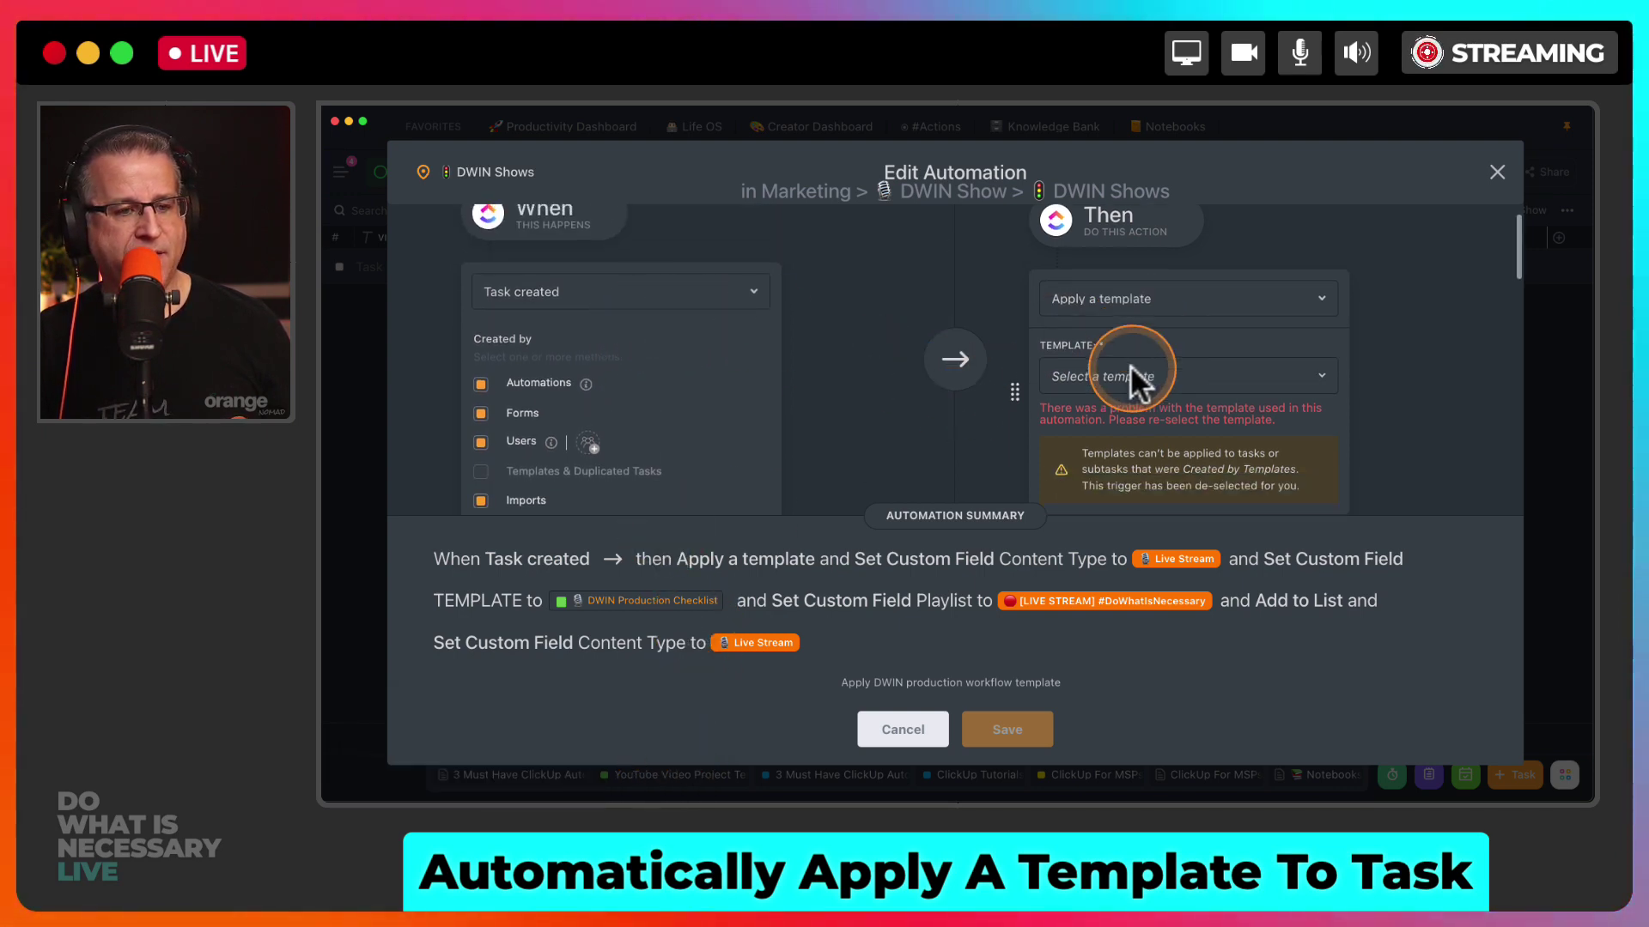
{"action": "scroll", "coordinate": [1114, 289], "scroll_direction": "up", "scroll_amount": 1}
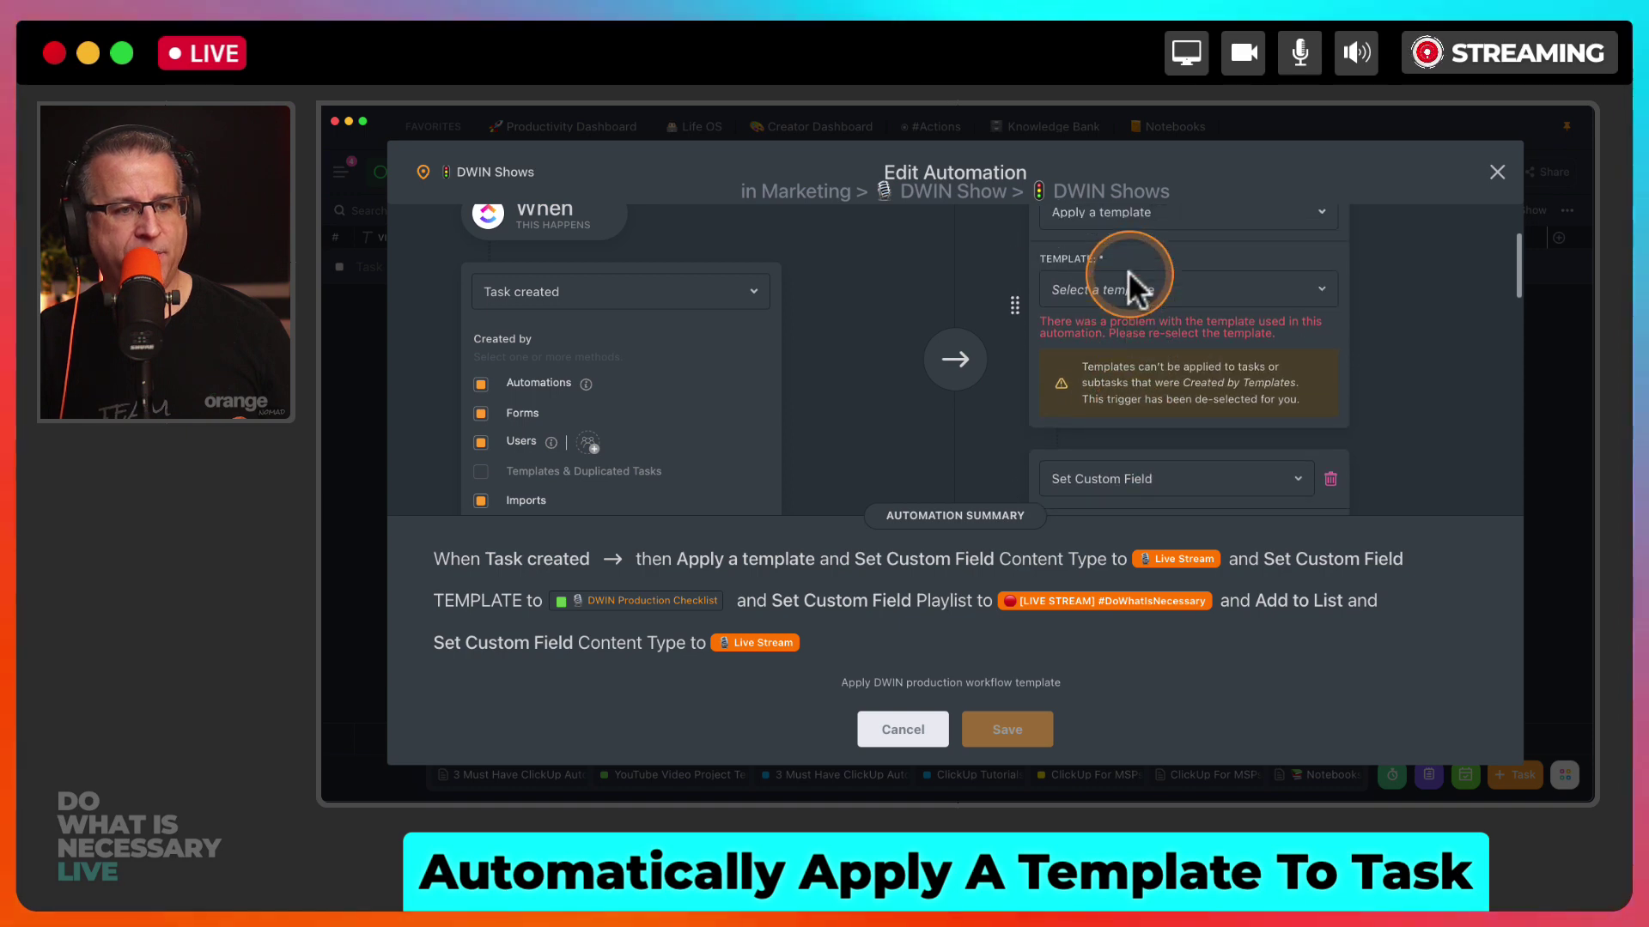
{"action": "left_click", "coordinate": [1130, 290]}
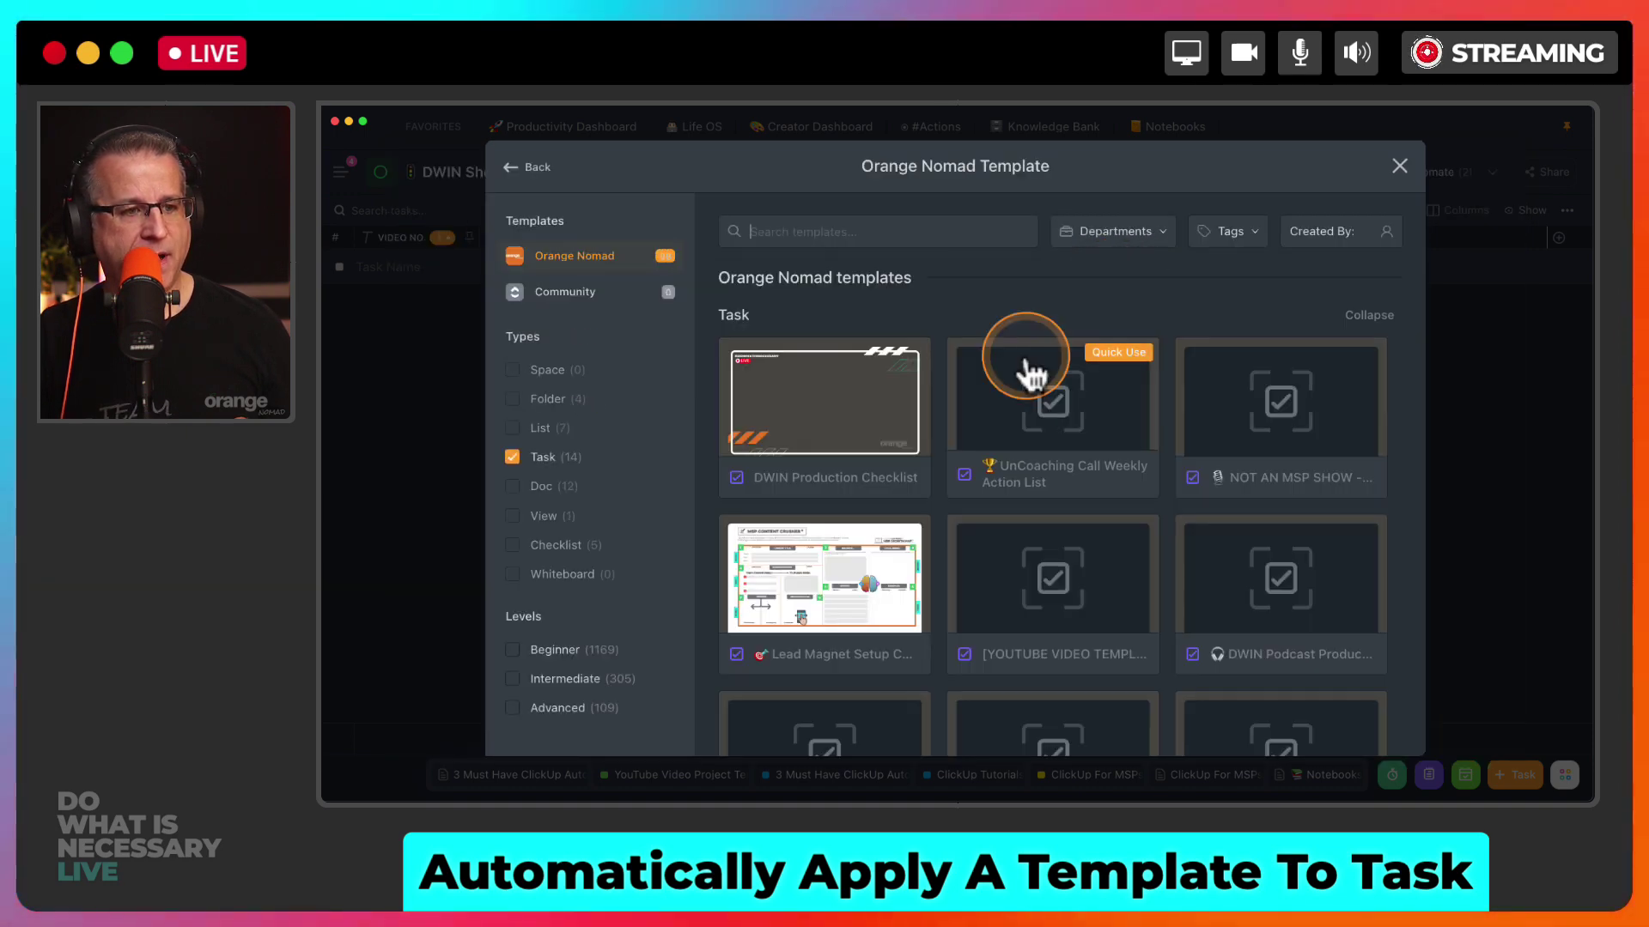
{"action": "left_click", "coordinate": [824, 436]}
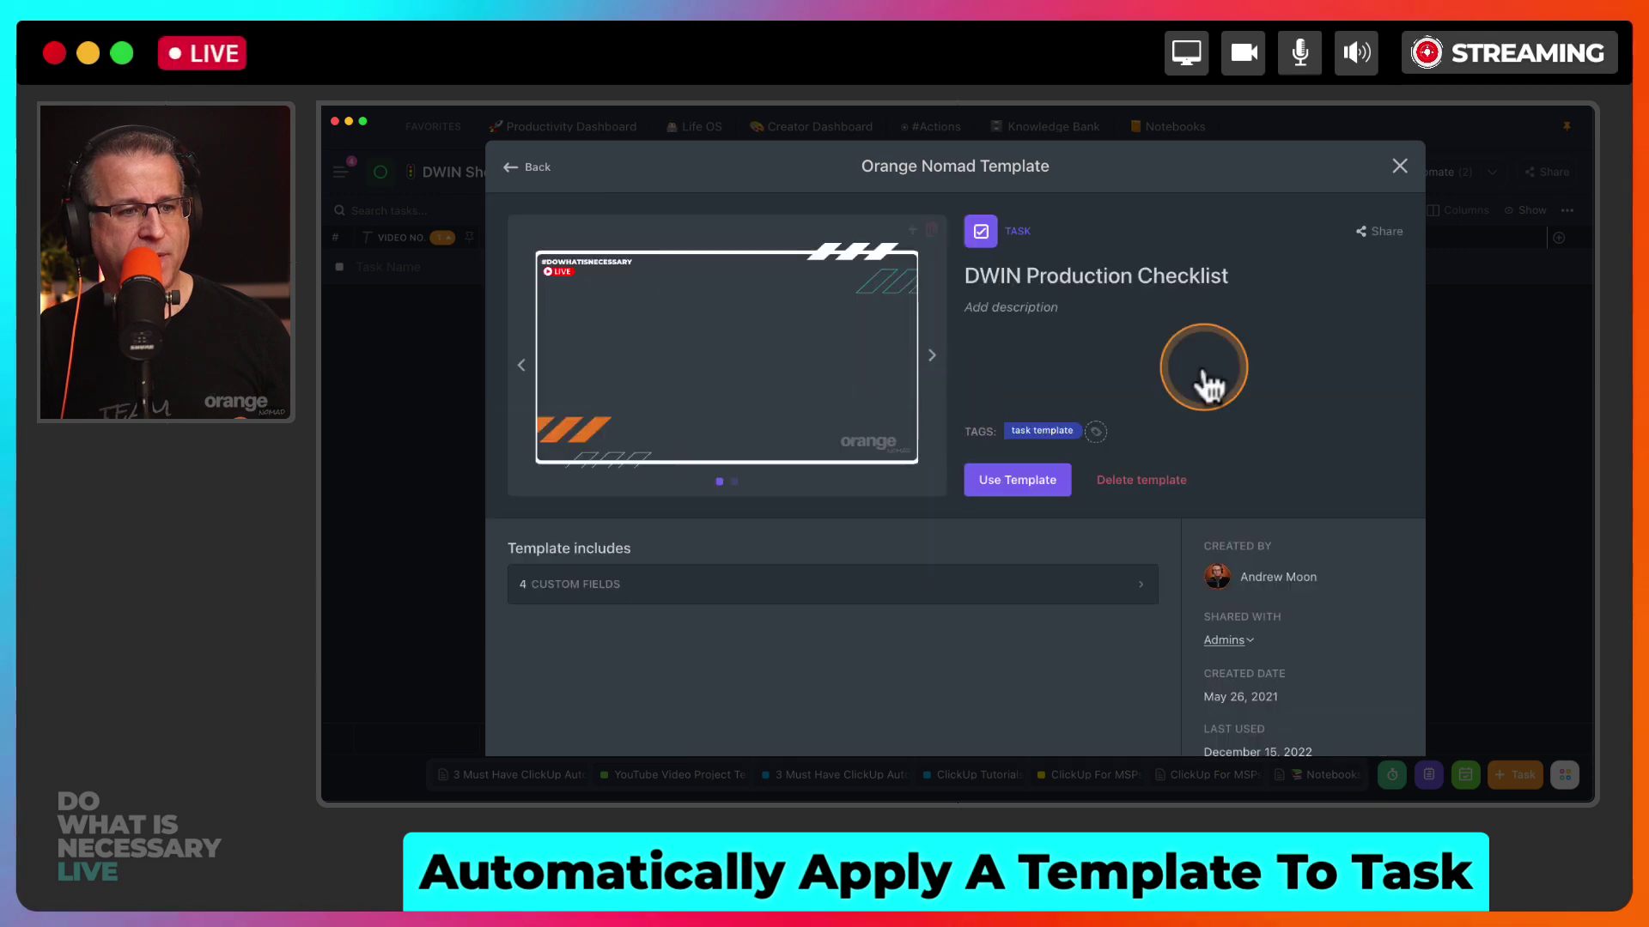
{"action": "left_click", "coordinate": [1013, 491]}
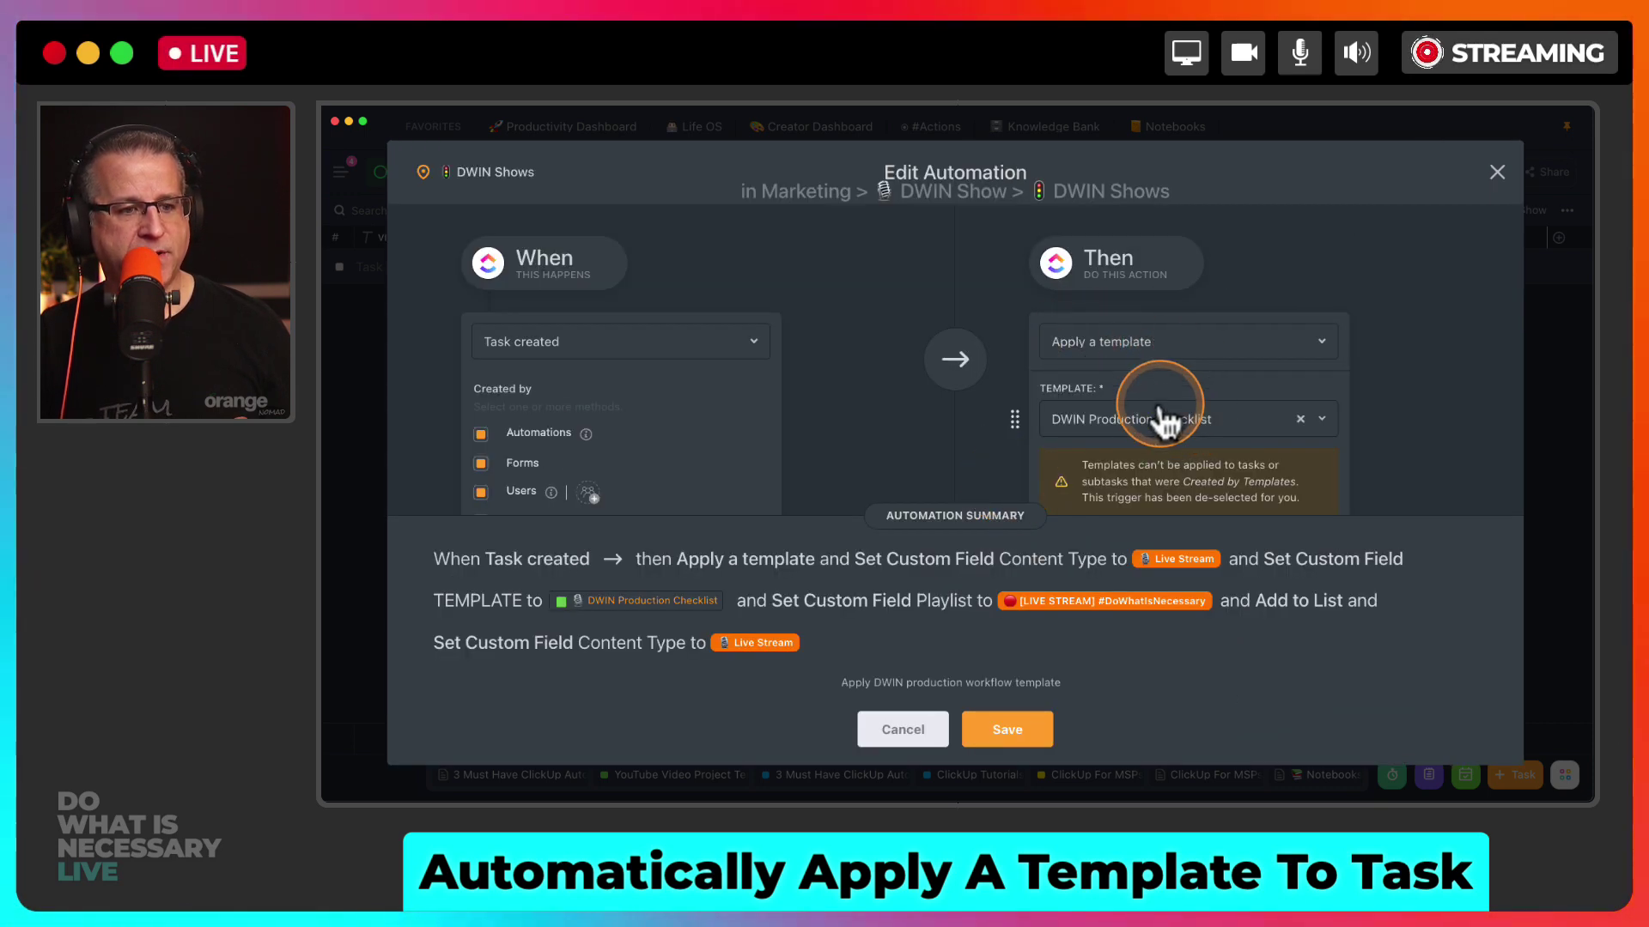
Review the automation's Content Type, TEMPLATE and Playlist field actions and its Add to List action, and close the automations window.
{"action": "scroll", "coordinate": [1161, 420], "scroll_direction": "down", "scroll_amount": 5}
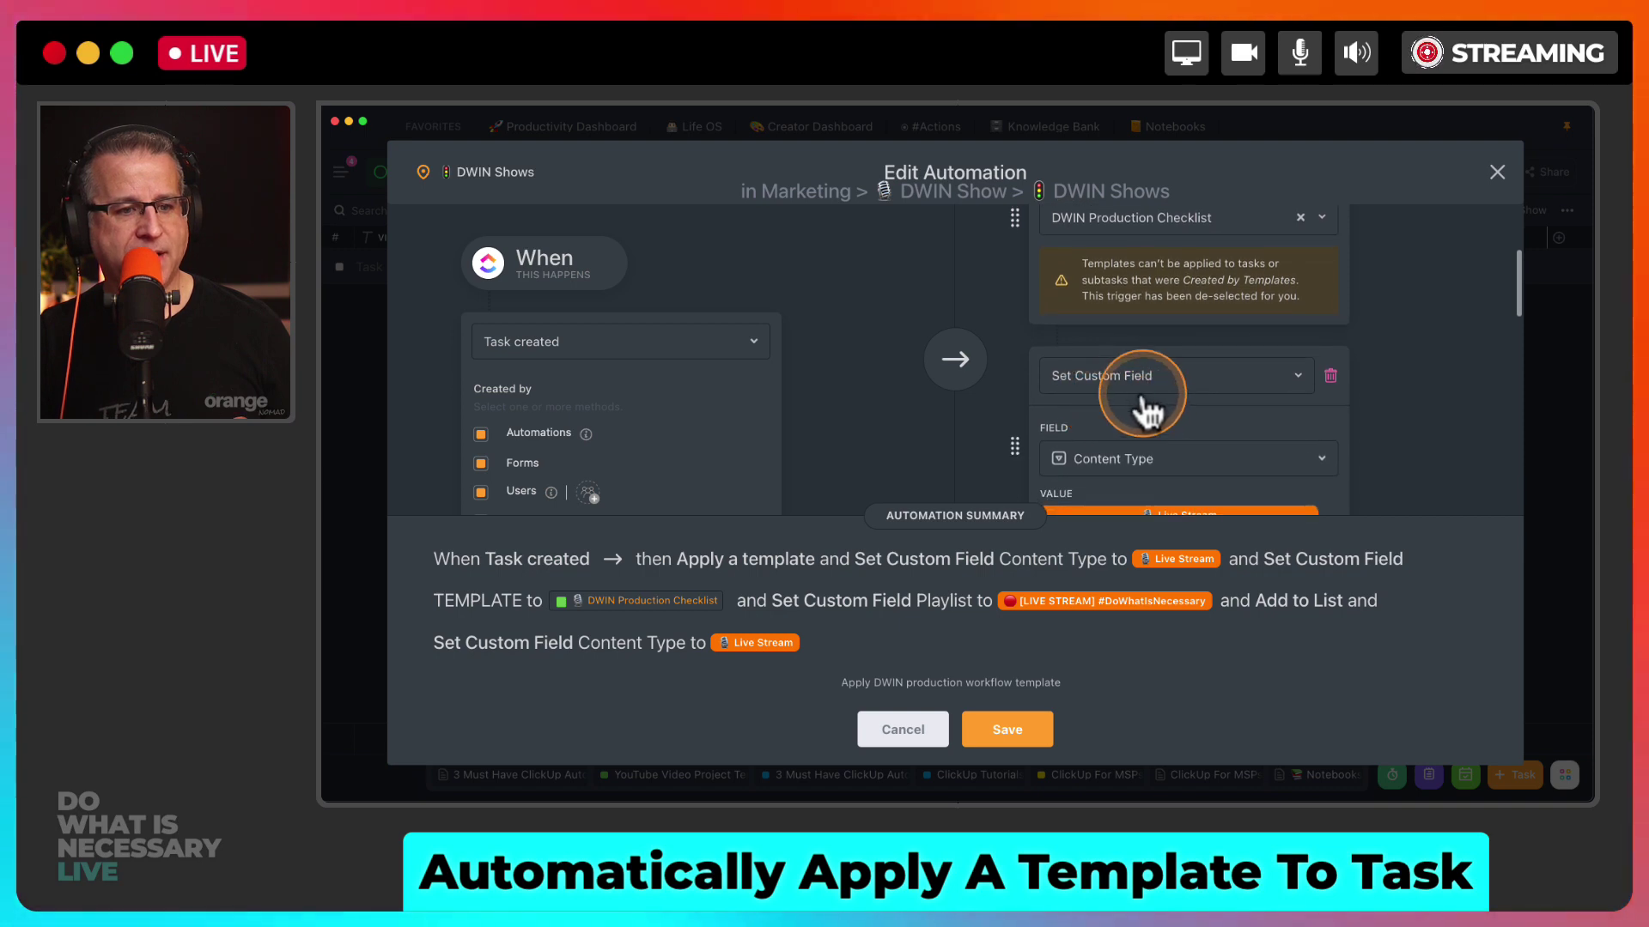
{"action": "scroll", "coordinate": [1147, 412], "scroll_direction": "down", "scroll_amount": 5}
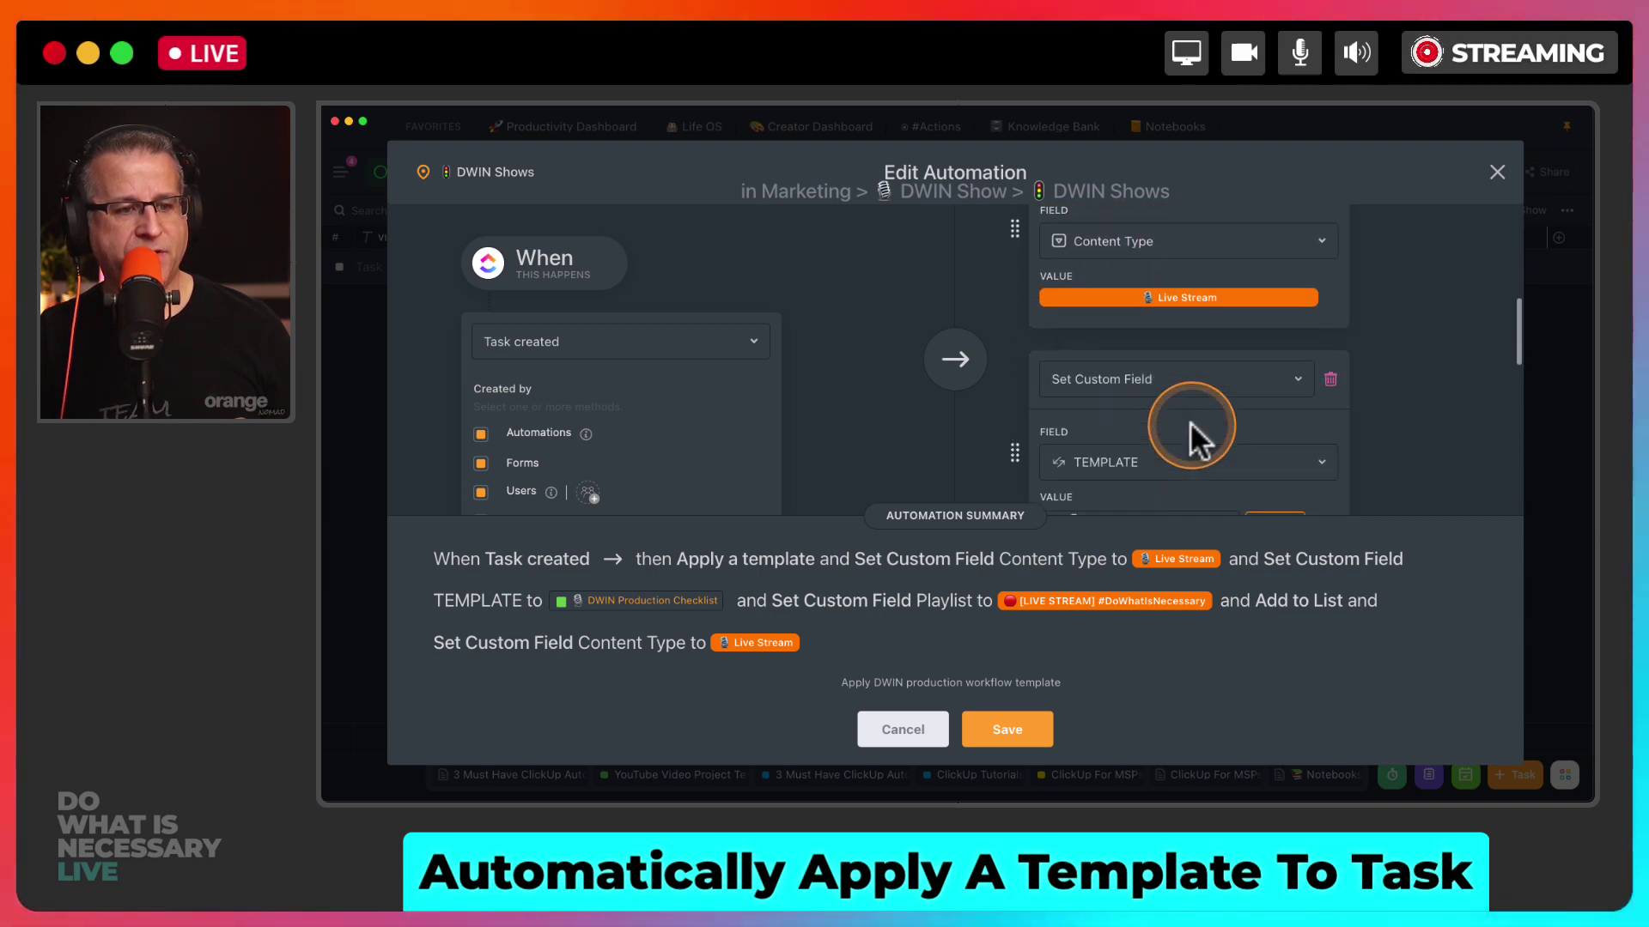
{"action": "scroll", "coordinate": [1176, 412], "scroll_direction": "down", "scroll_amount": 1}
{"action": "scroll", "coordinate": [1116, 456], "scroll_direction": "down", "scroll_amount": 3}
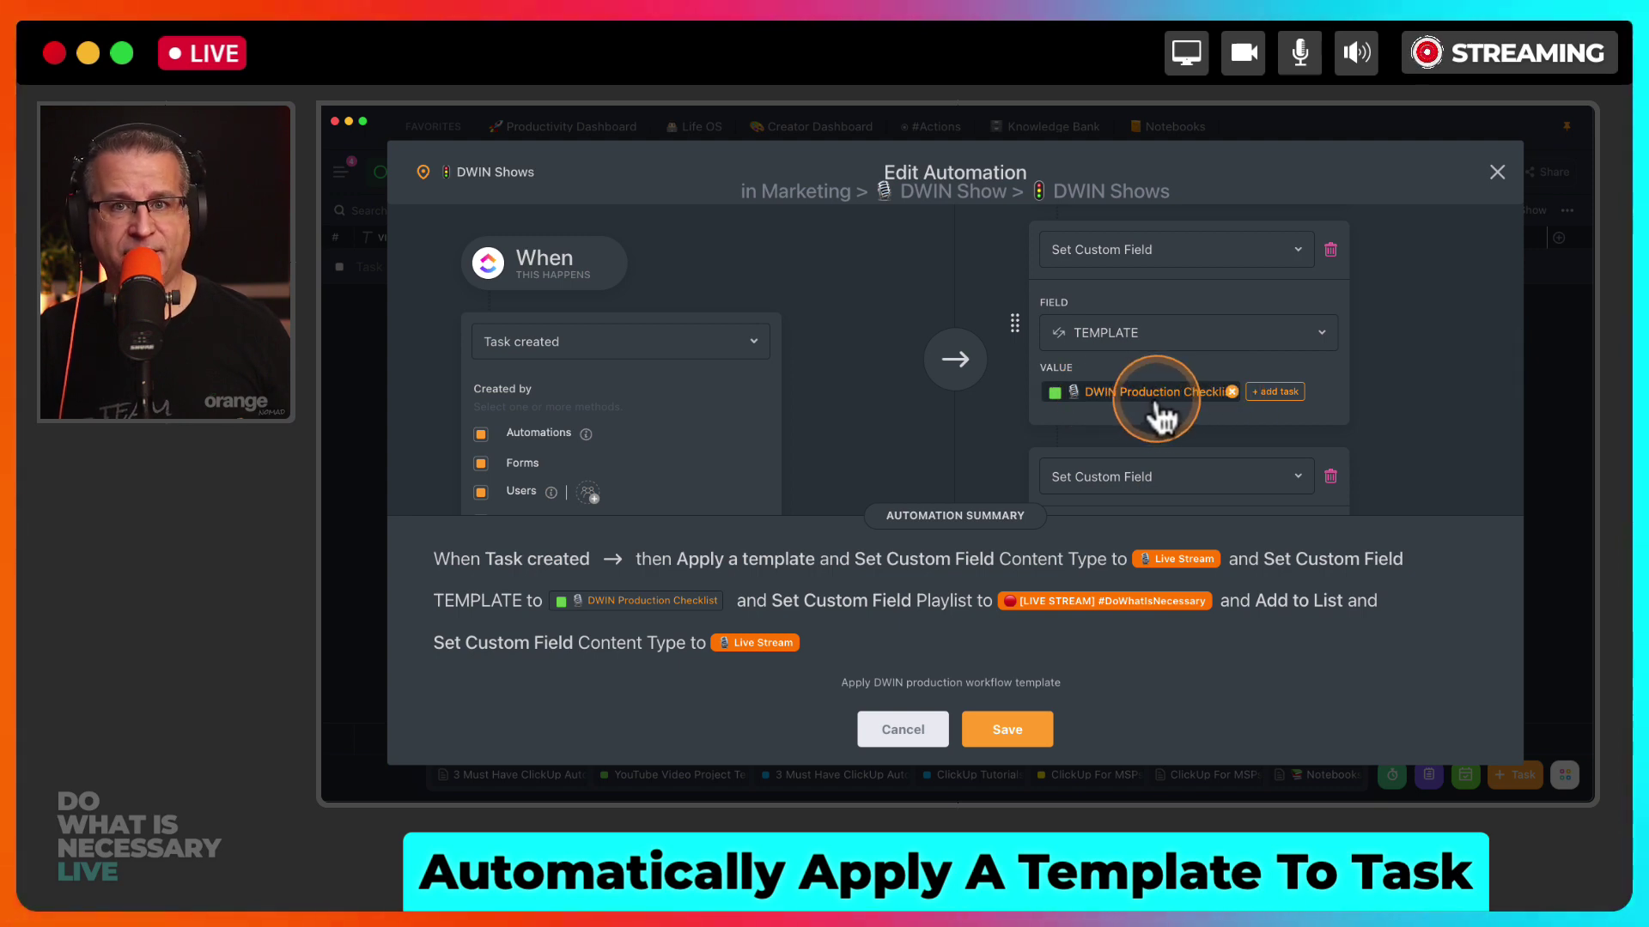
{"action": "scroll", "coordinate": [1163, 419], "scroll_direction": "down", "scroll_amount": 4}
{"action": "scroll", "coordinate": [1160, 419], "scroll_direction": "down", "scroll_amount": 2}
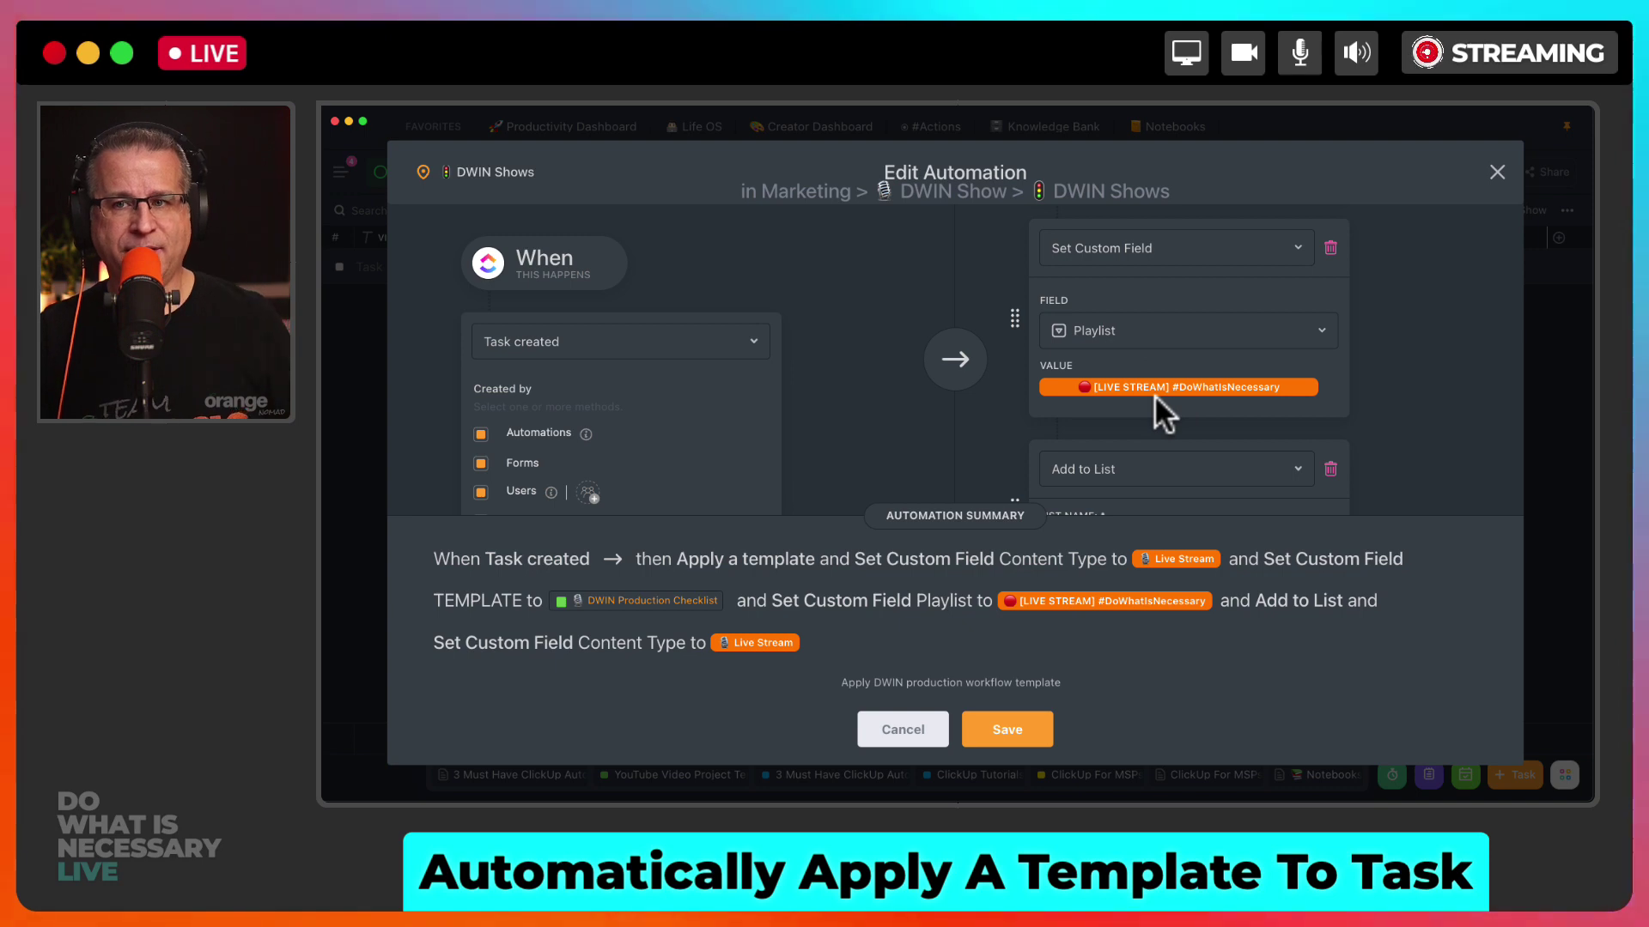
{"action": "scroll", "coordinate": [1154, 396], "scroll_direction": "down", "scroll_amount": 3}
{"action": "scroll", "coordinate": [1154, 394], "scroll_direction": "down", "scroll_amount": 3}
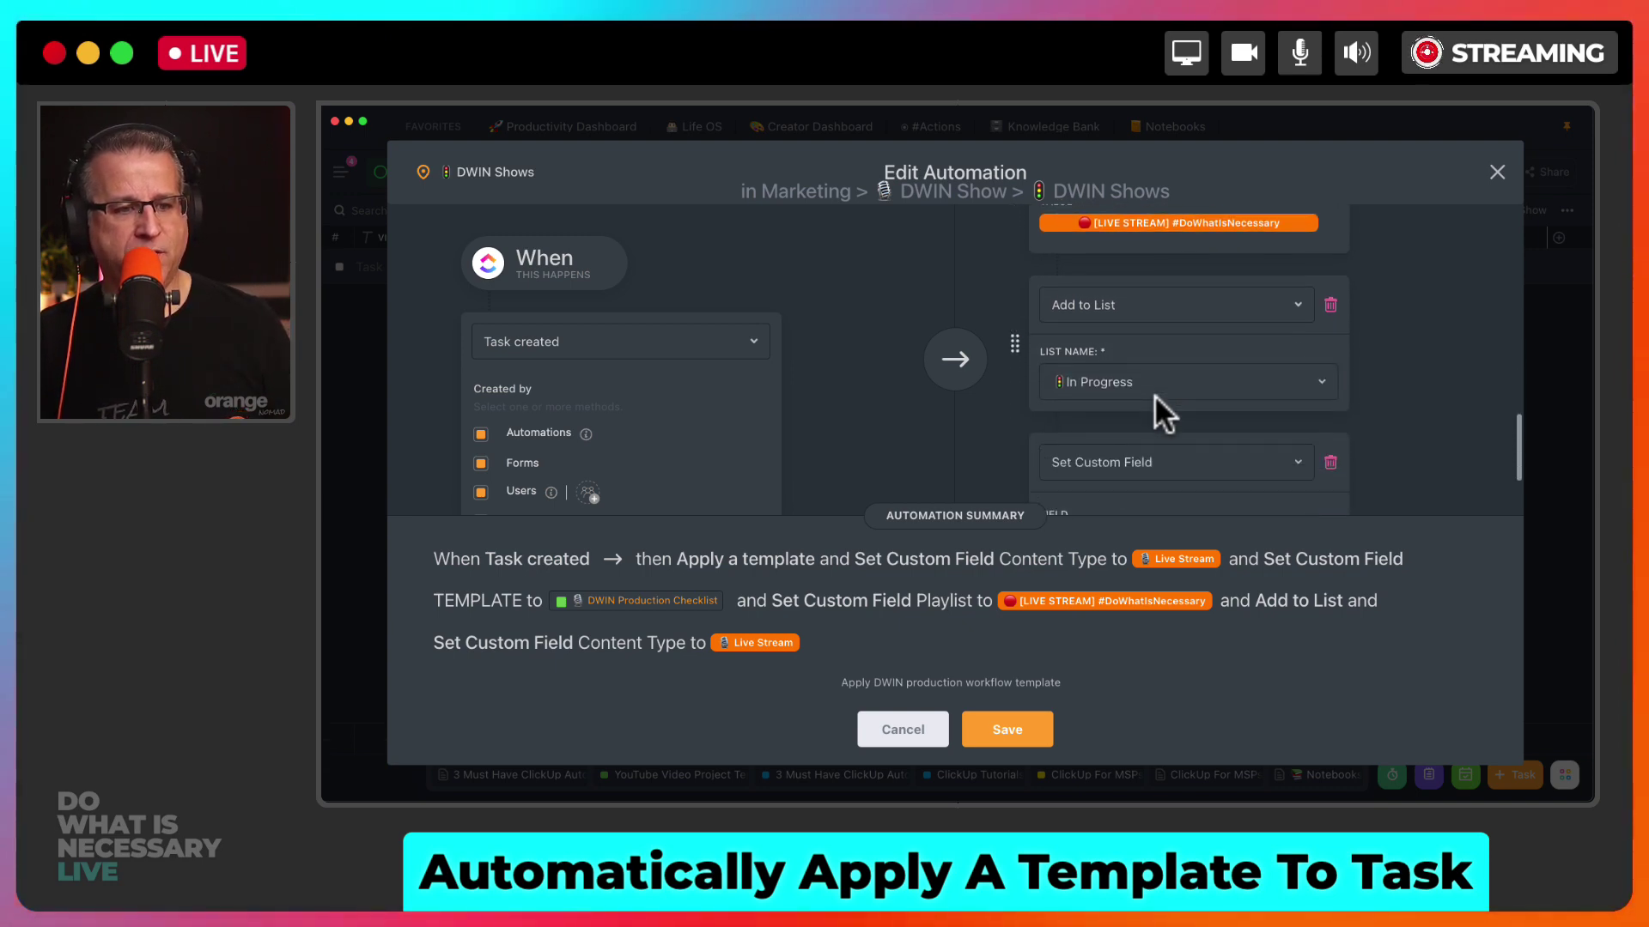
{"action": "left_click", "coordinate": [1122, 307]}
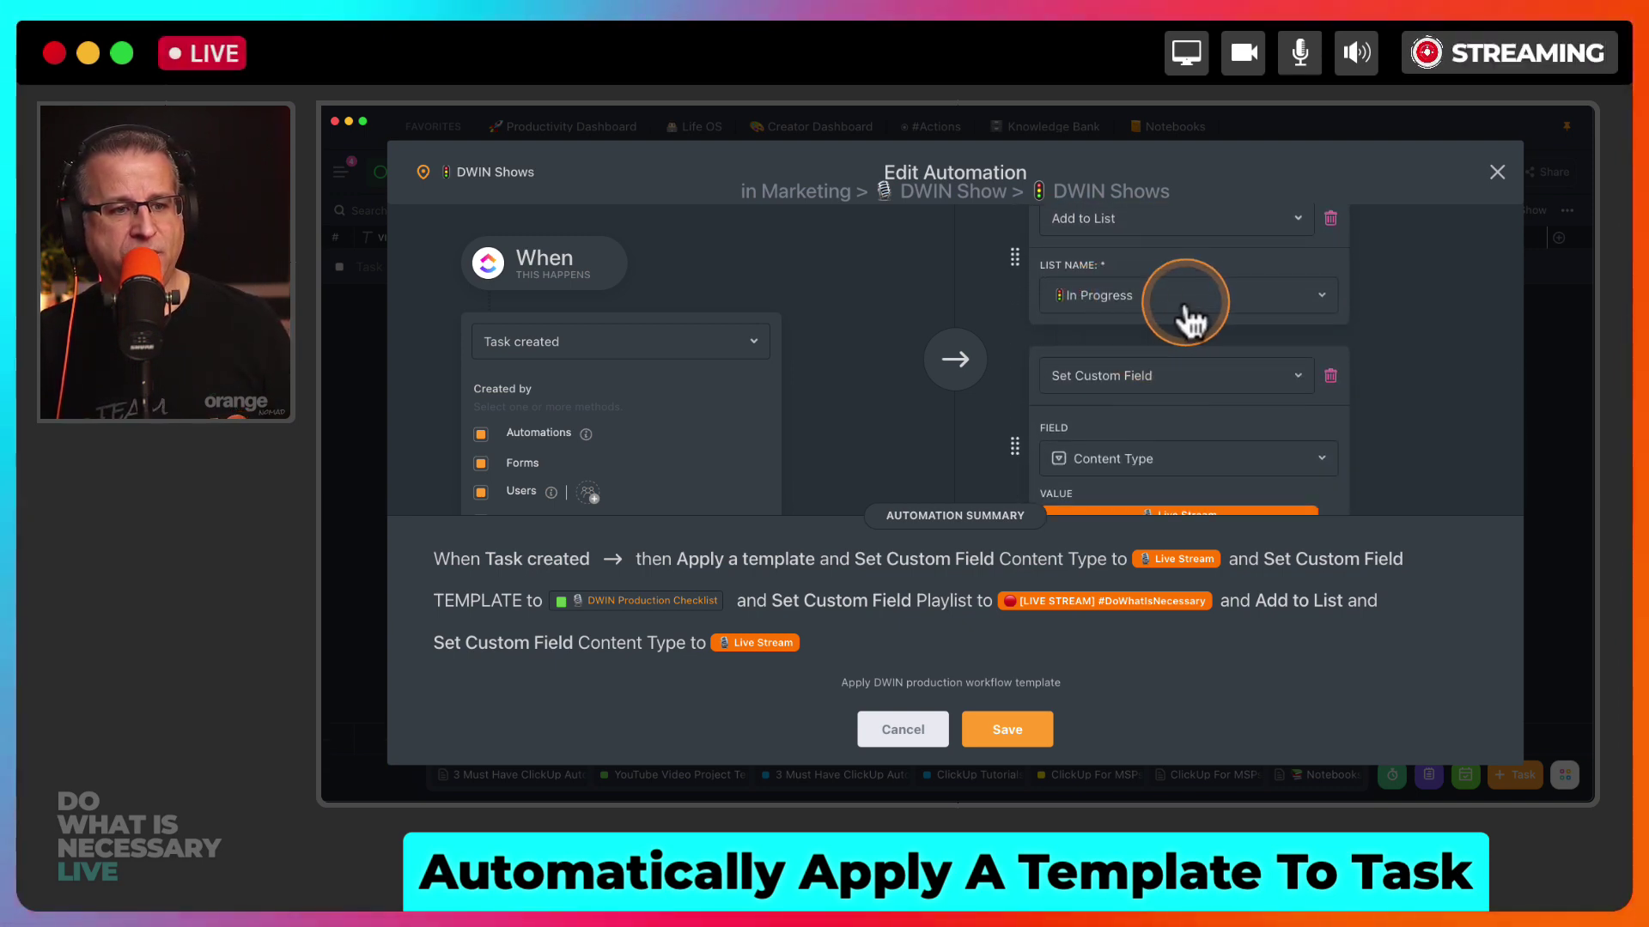
{"action": "scroll", "coordinate": [1160, 422], "scroll_direction": "down", "scroll_amount": 2}
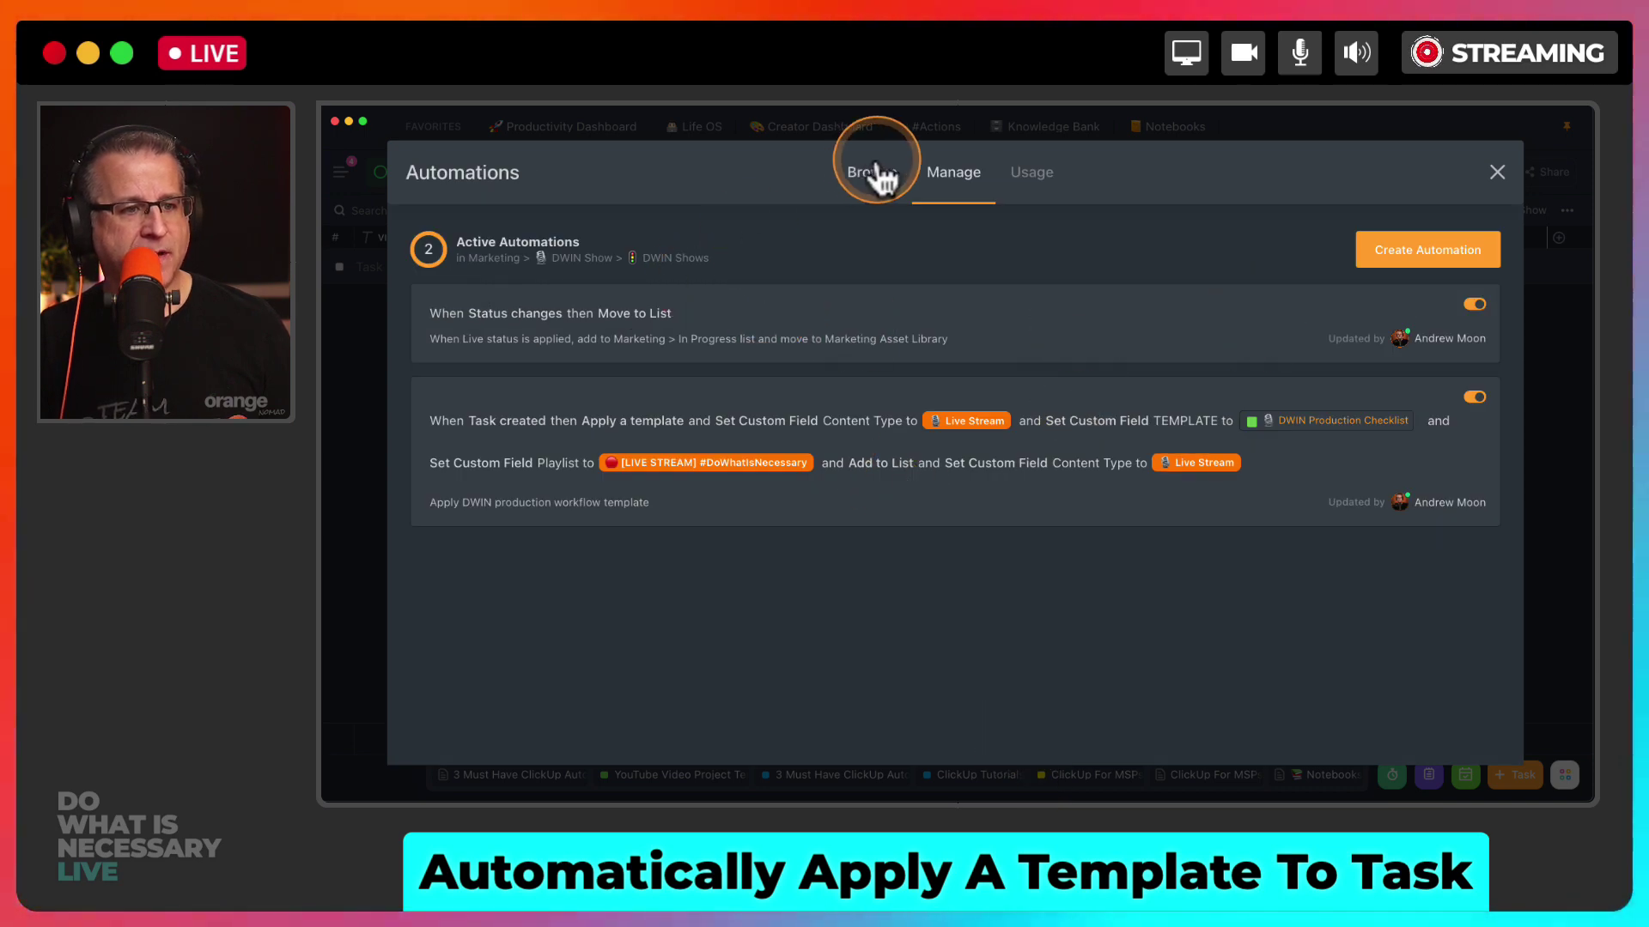
{"action": "left_click", "coordinate": [1494, 172]}
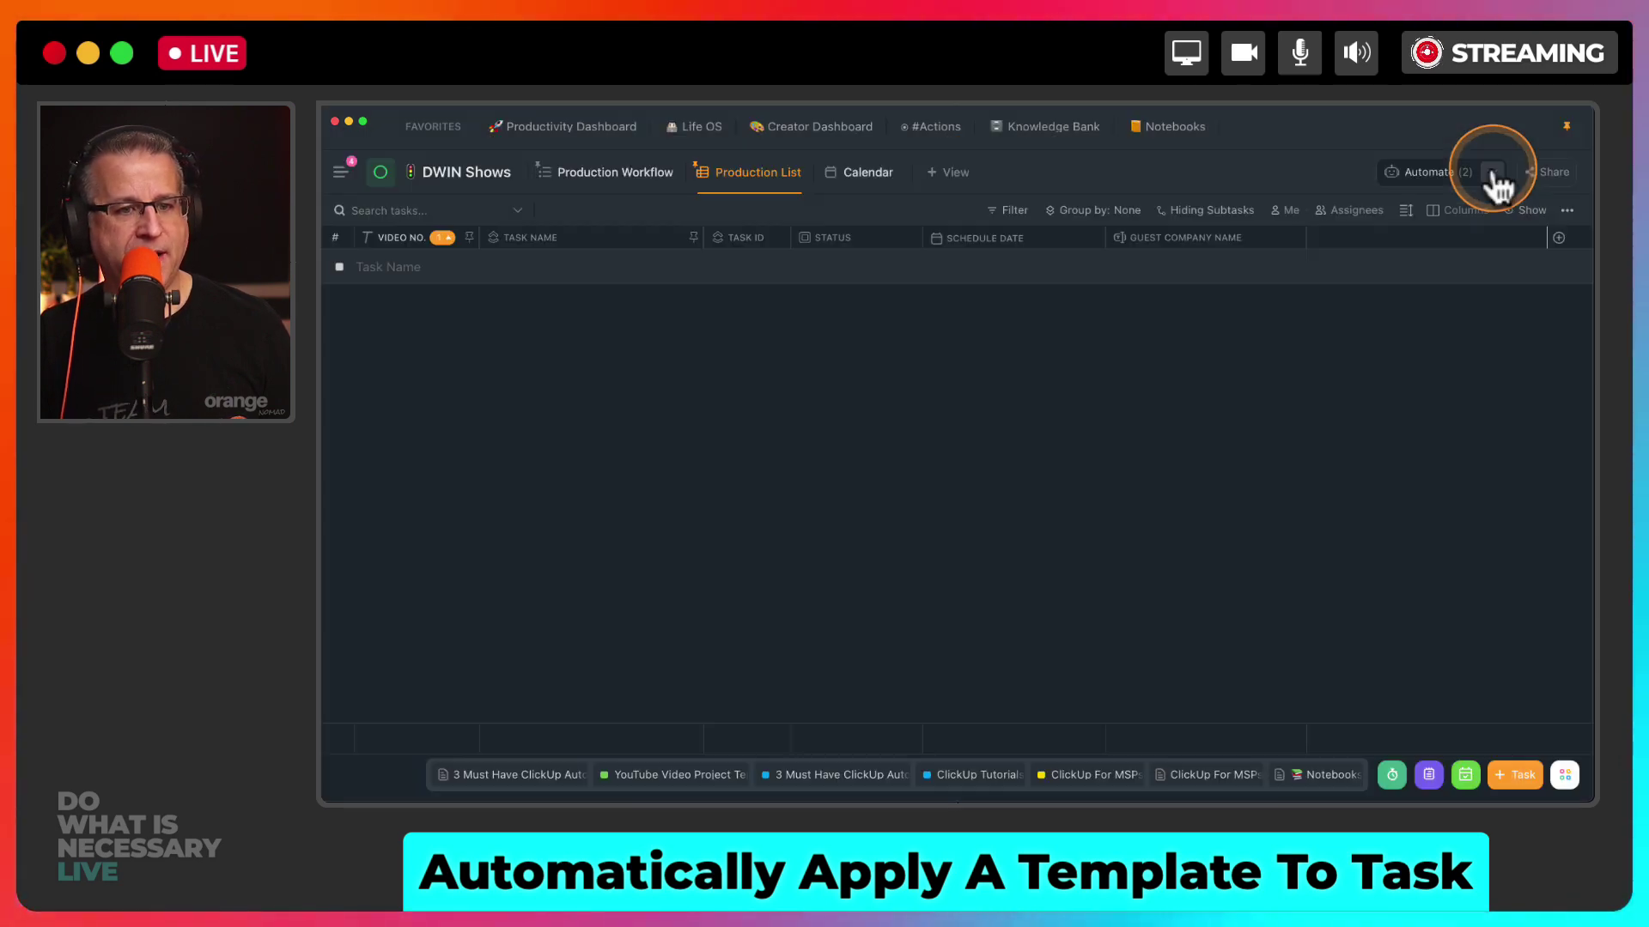
Create a task named "Test live stream" in the Production List view of DWIN Shows.
{"action": "left_click", "coordinate": [410, 268]}
{"action": "type", "text": "Test"}
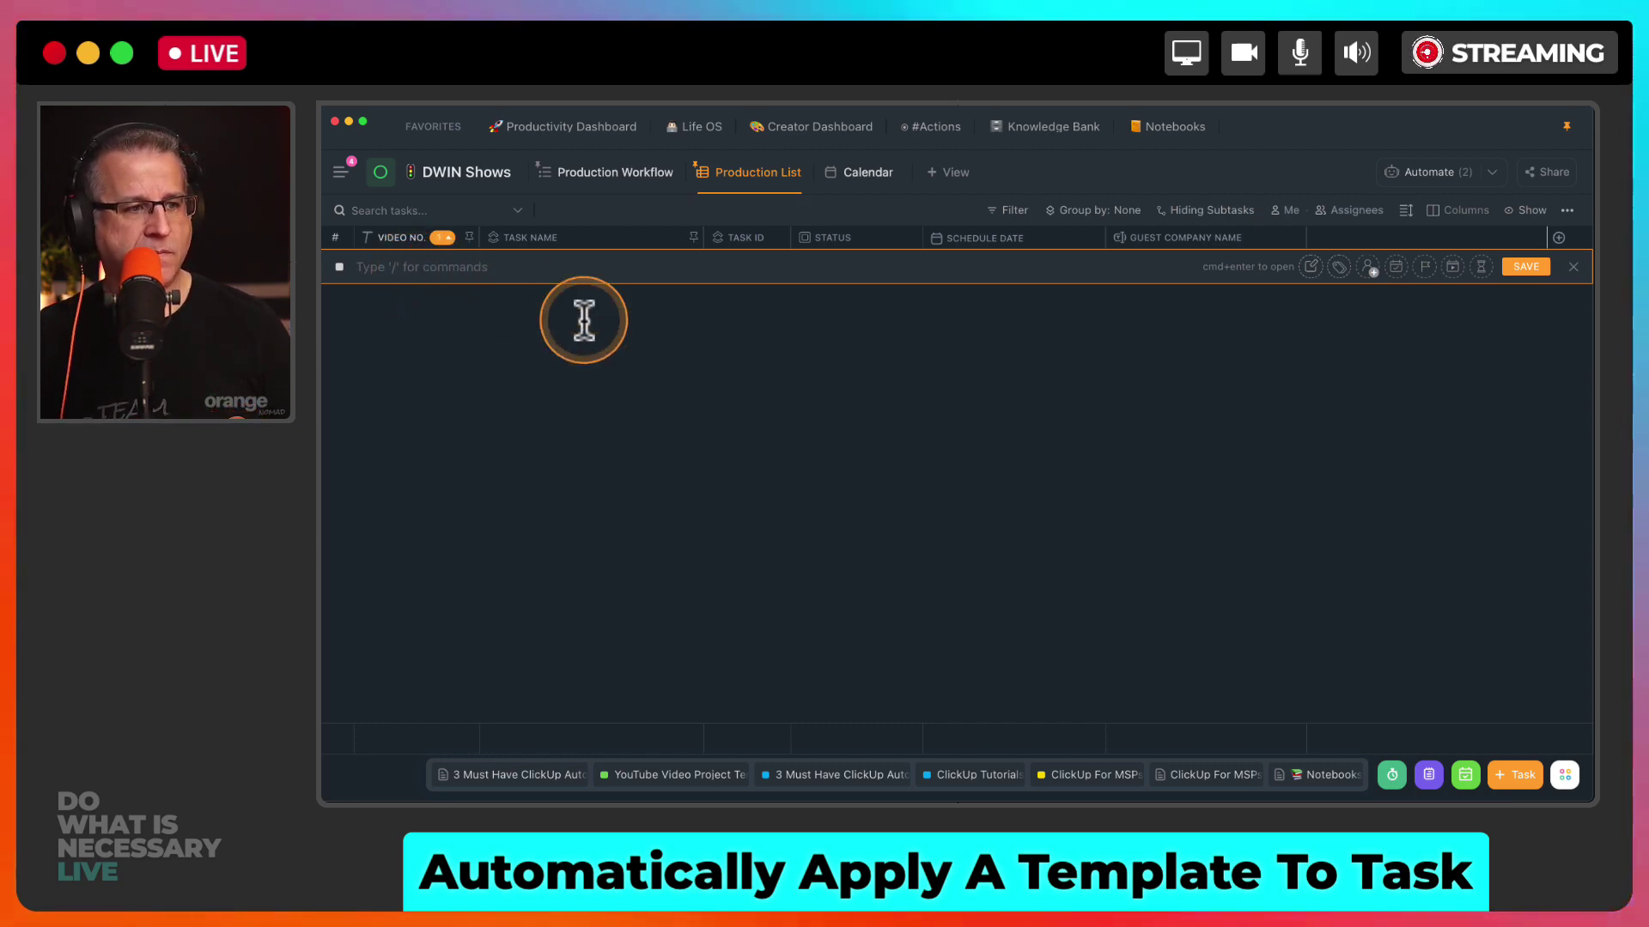
{"action": "left_click", "coordinate": [634, 338]}
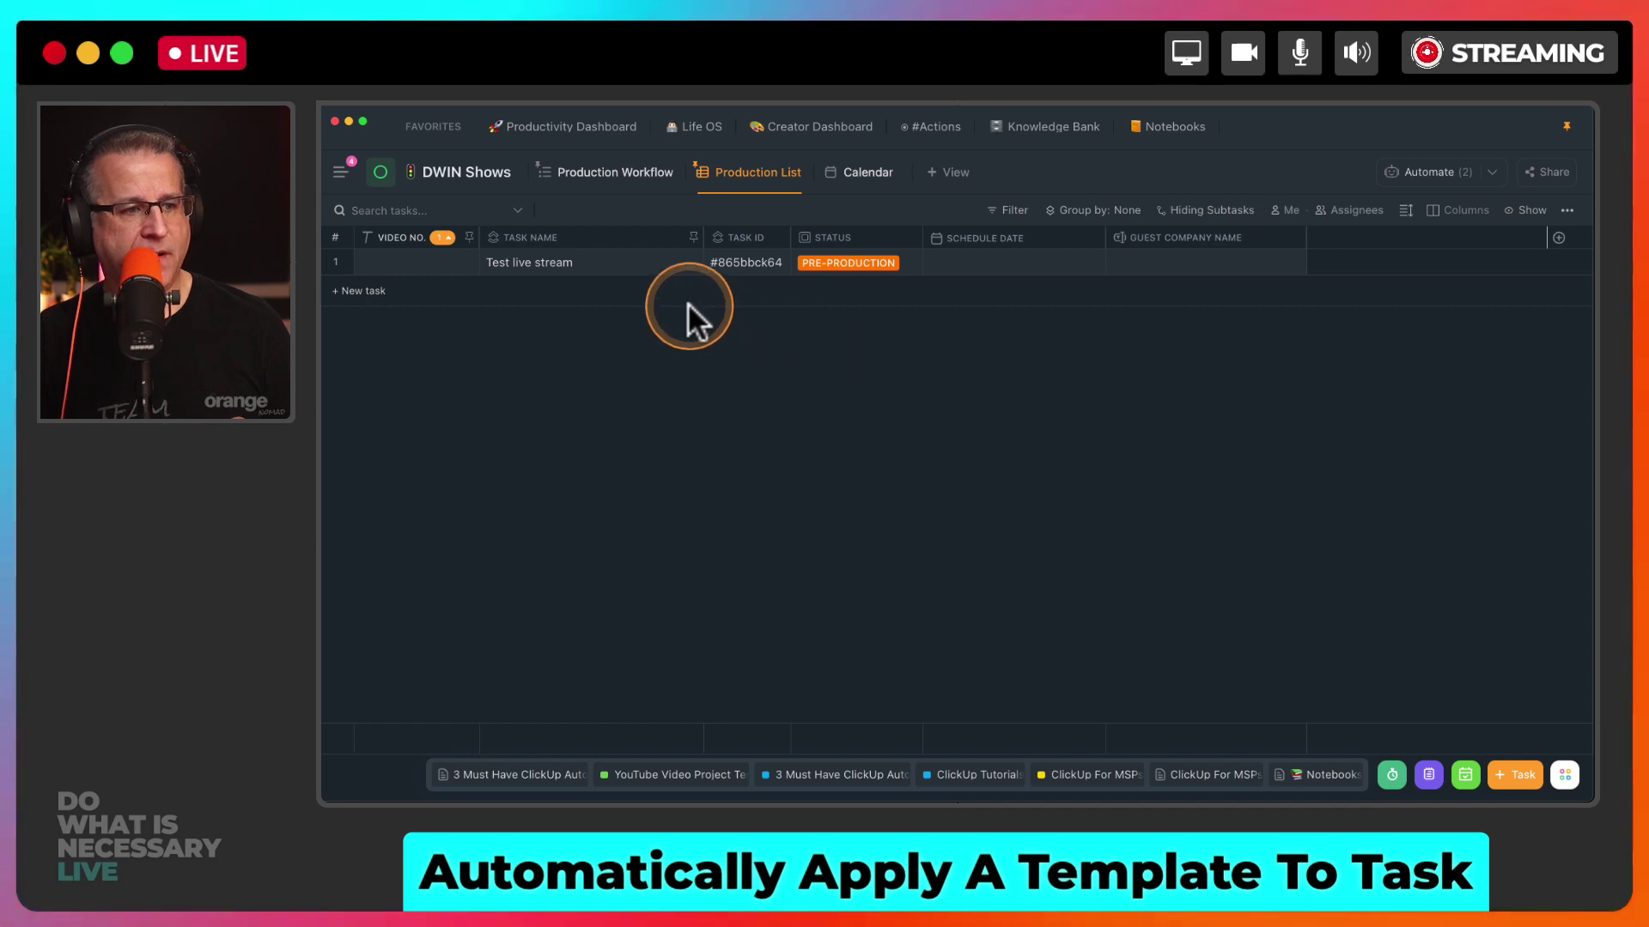
Examine the "Test live stream" task's activity, custom fields, checklists and relationships to verify the applied template, and close the task.
{"action": "left_click", "coordinate": [687, 262]}
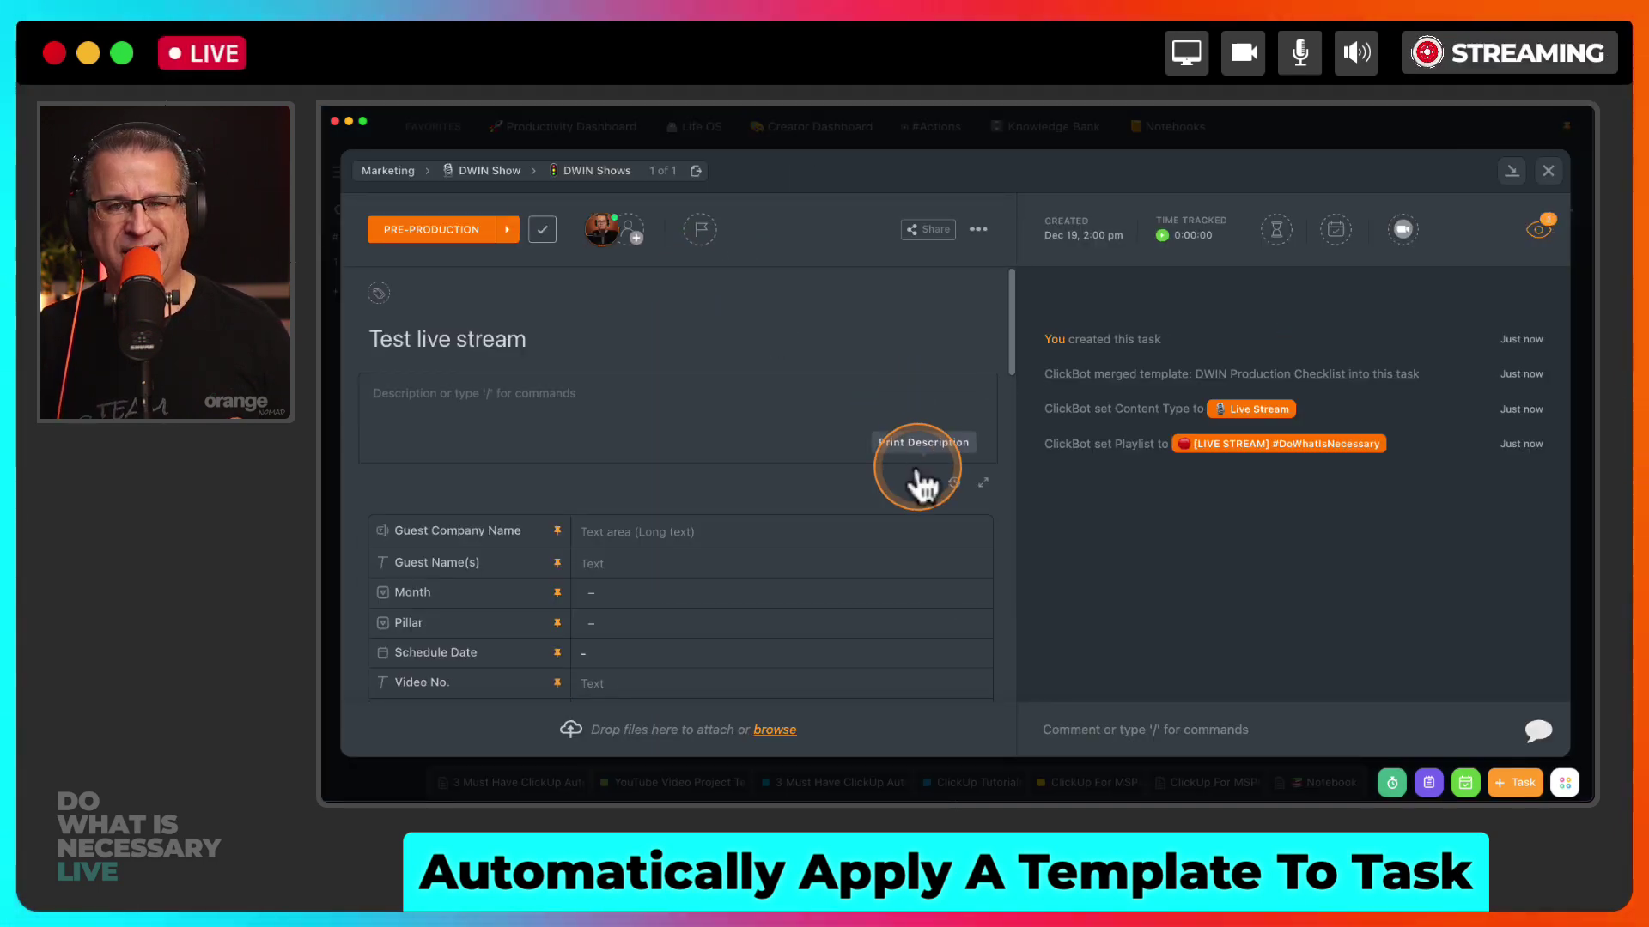
{"action": "left_click", "coordinate": [919, 472]}
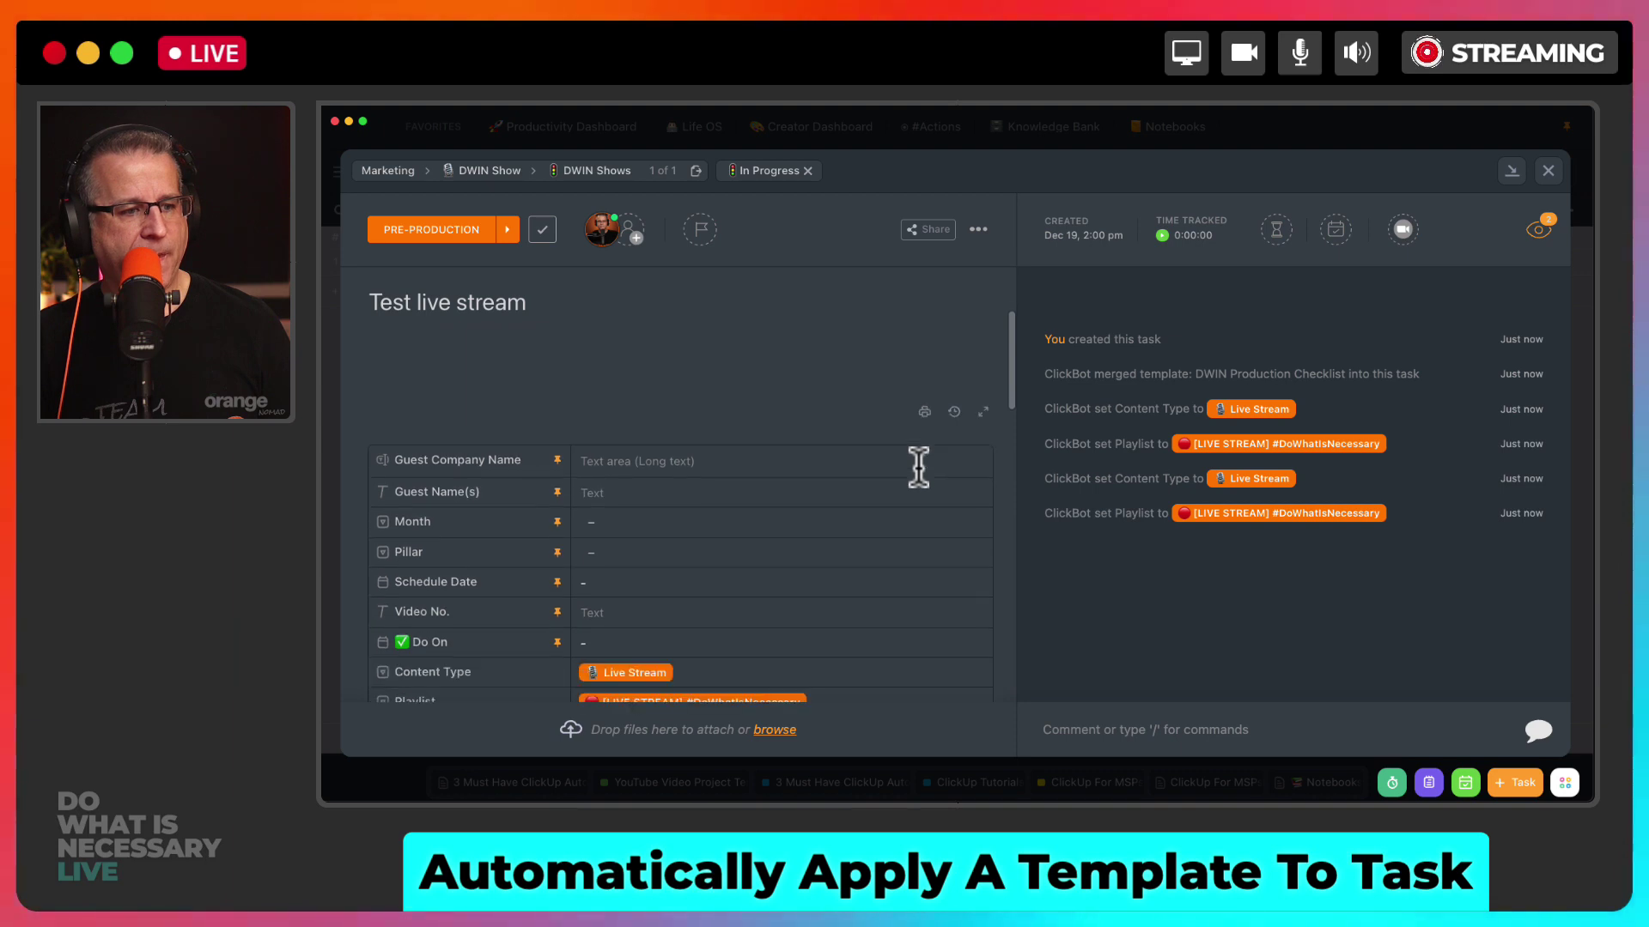
{"action": "scroll", "coordinate": [917, 466], "scroll_direction": "down", "scroll_amount": 10}
{"action": "scroll", "coordinate": [915, 462], "scroll_direction": "down", "scroll_amount": 3}
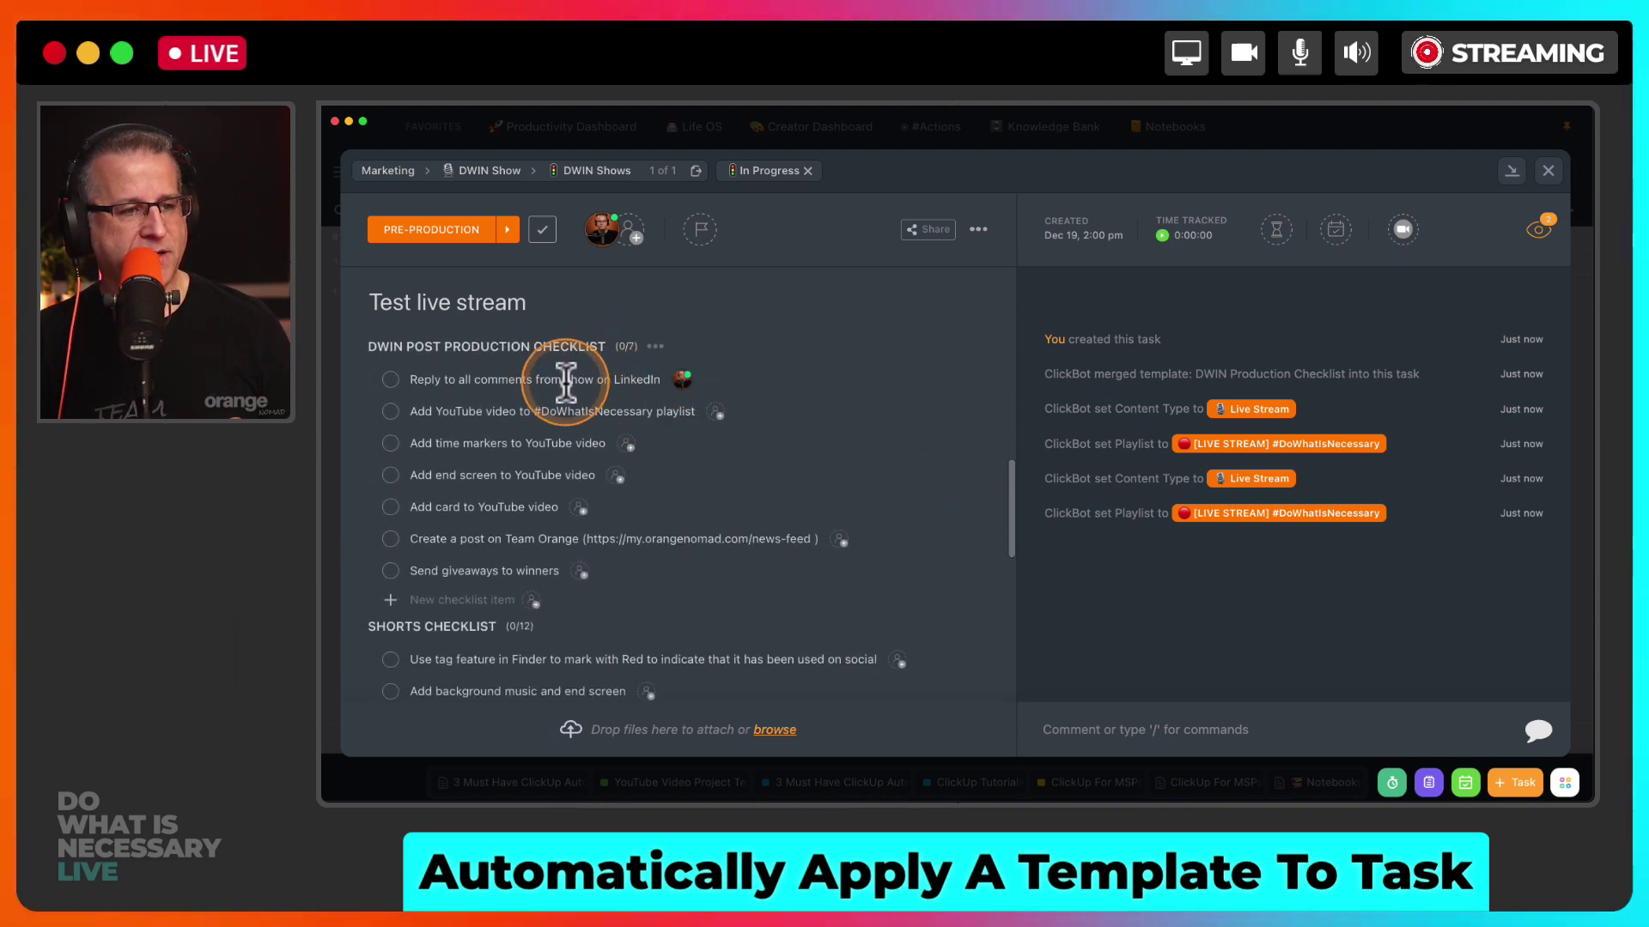
{"action": "scroll", "coordinate": [544, 533], "scroll_direction": "down", "scroll_amount": 3}
{"action": "scroll", "coordinate": [542, 532], "scroll_direction": "down", "scroll_amount": 6}
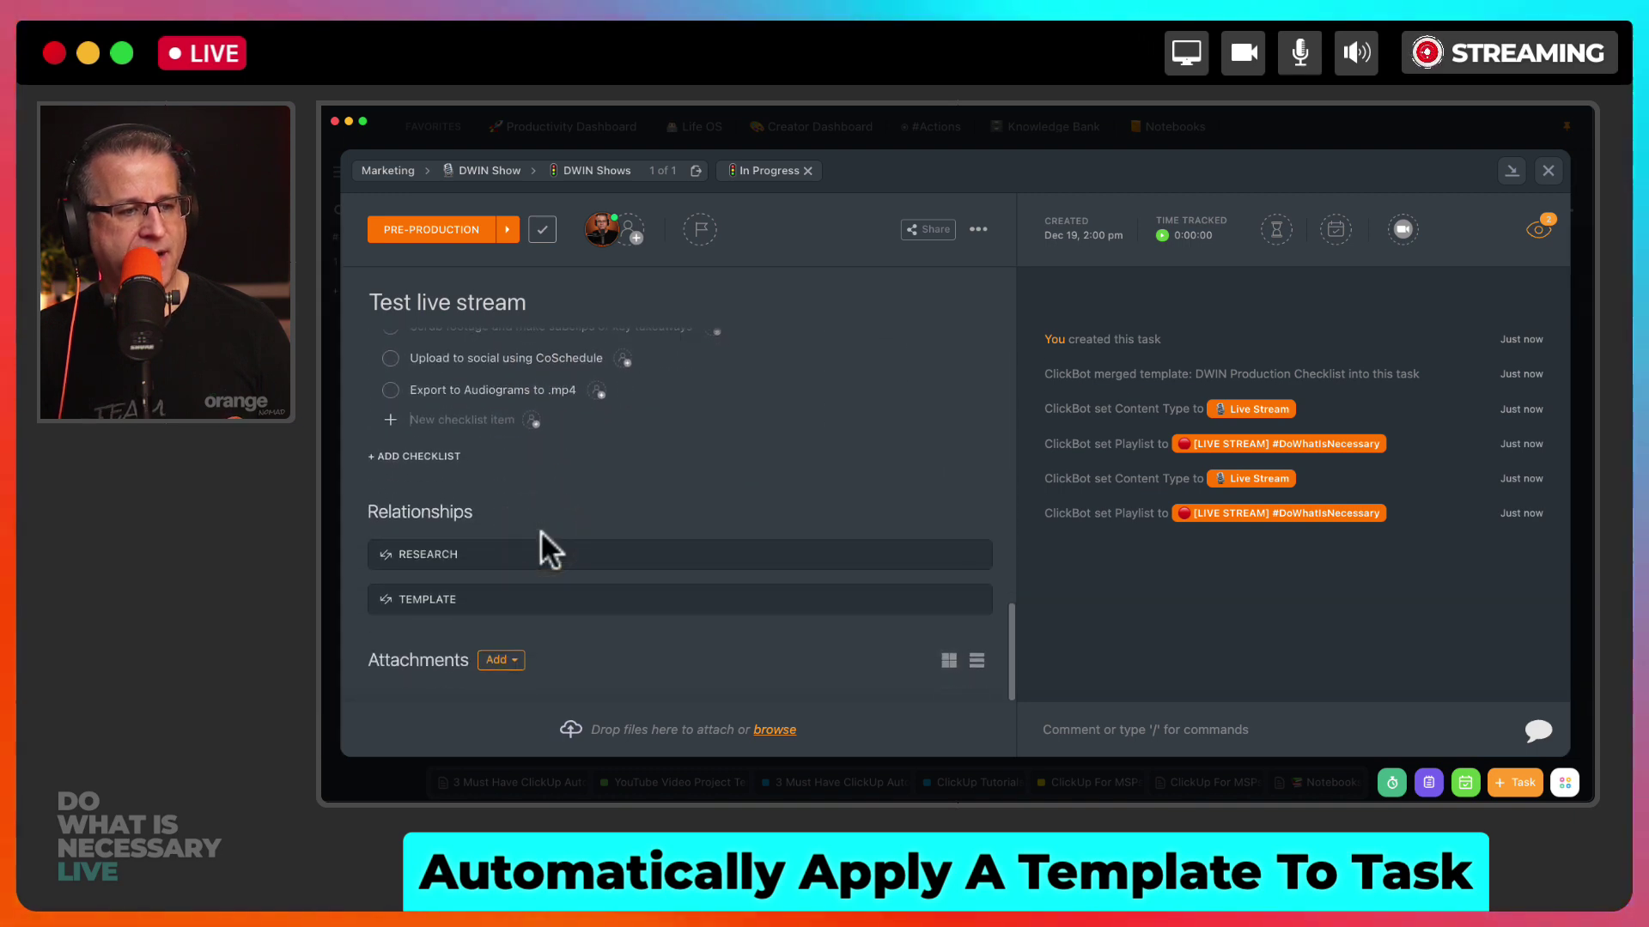
{"action": "scroll", "coordinate": [549, 550], "scroll_direction": "up", "scroll_amount": 15}
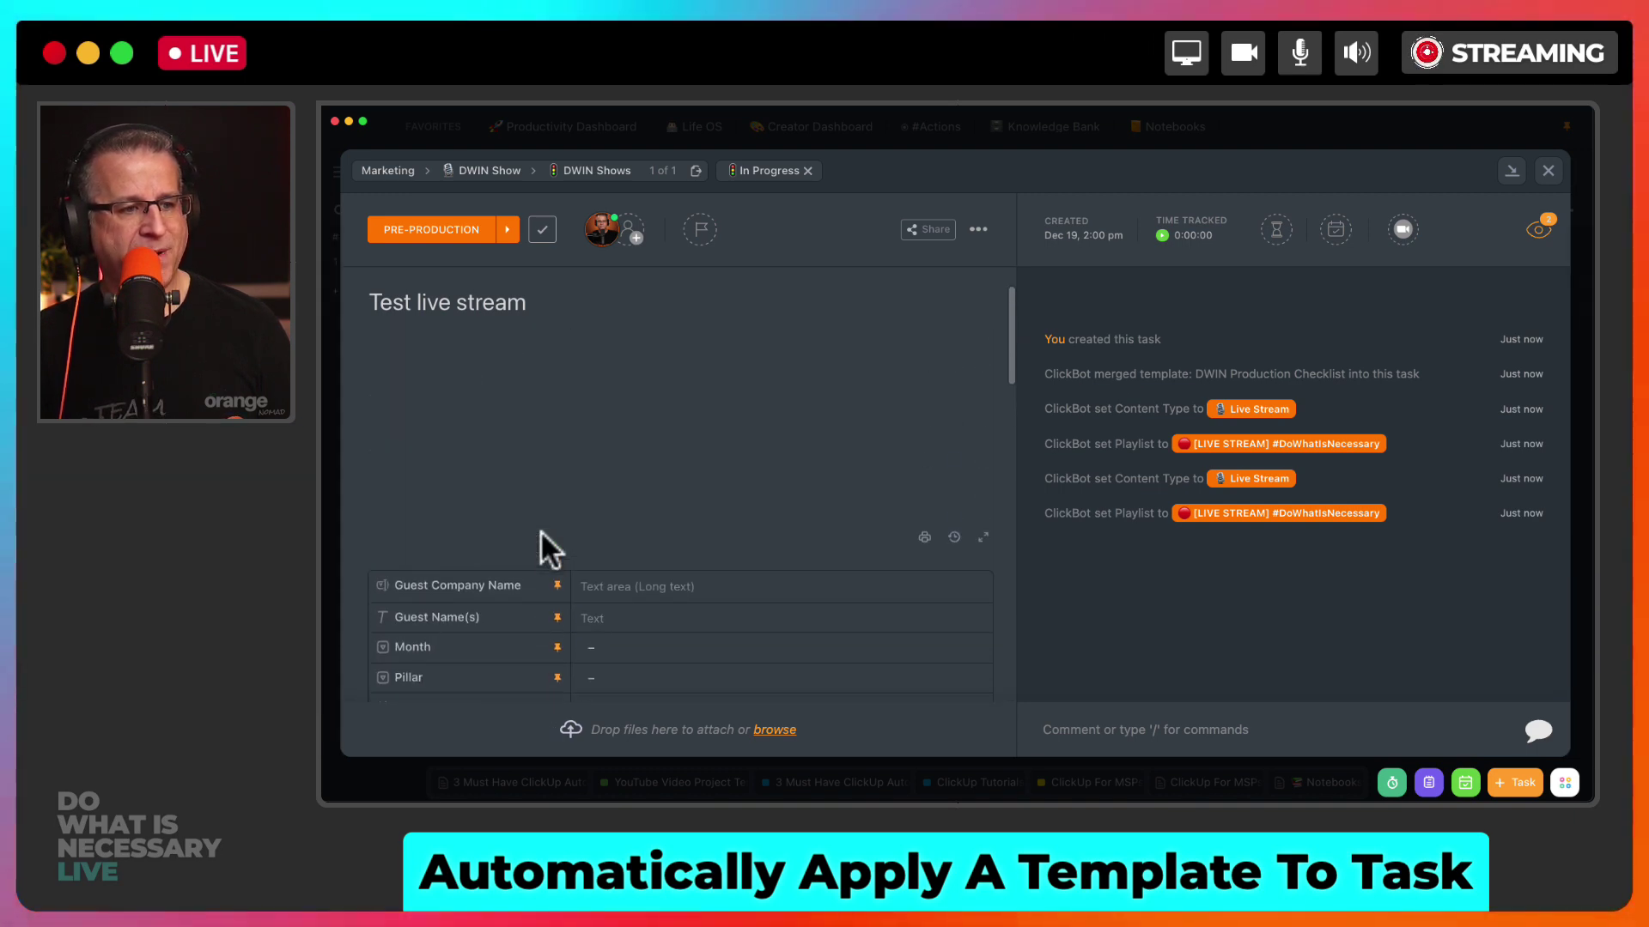
{"action": "scroll", "coordinate": [546, 541], "scroll_direction": "up", "scroll_amount": 1}
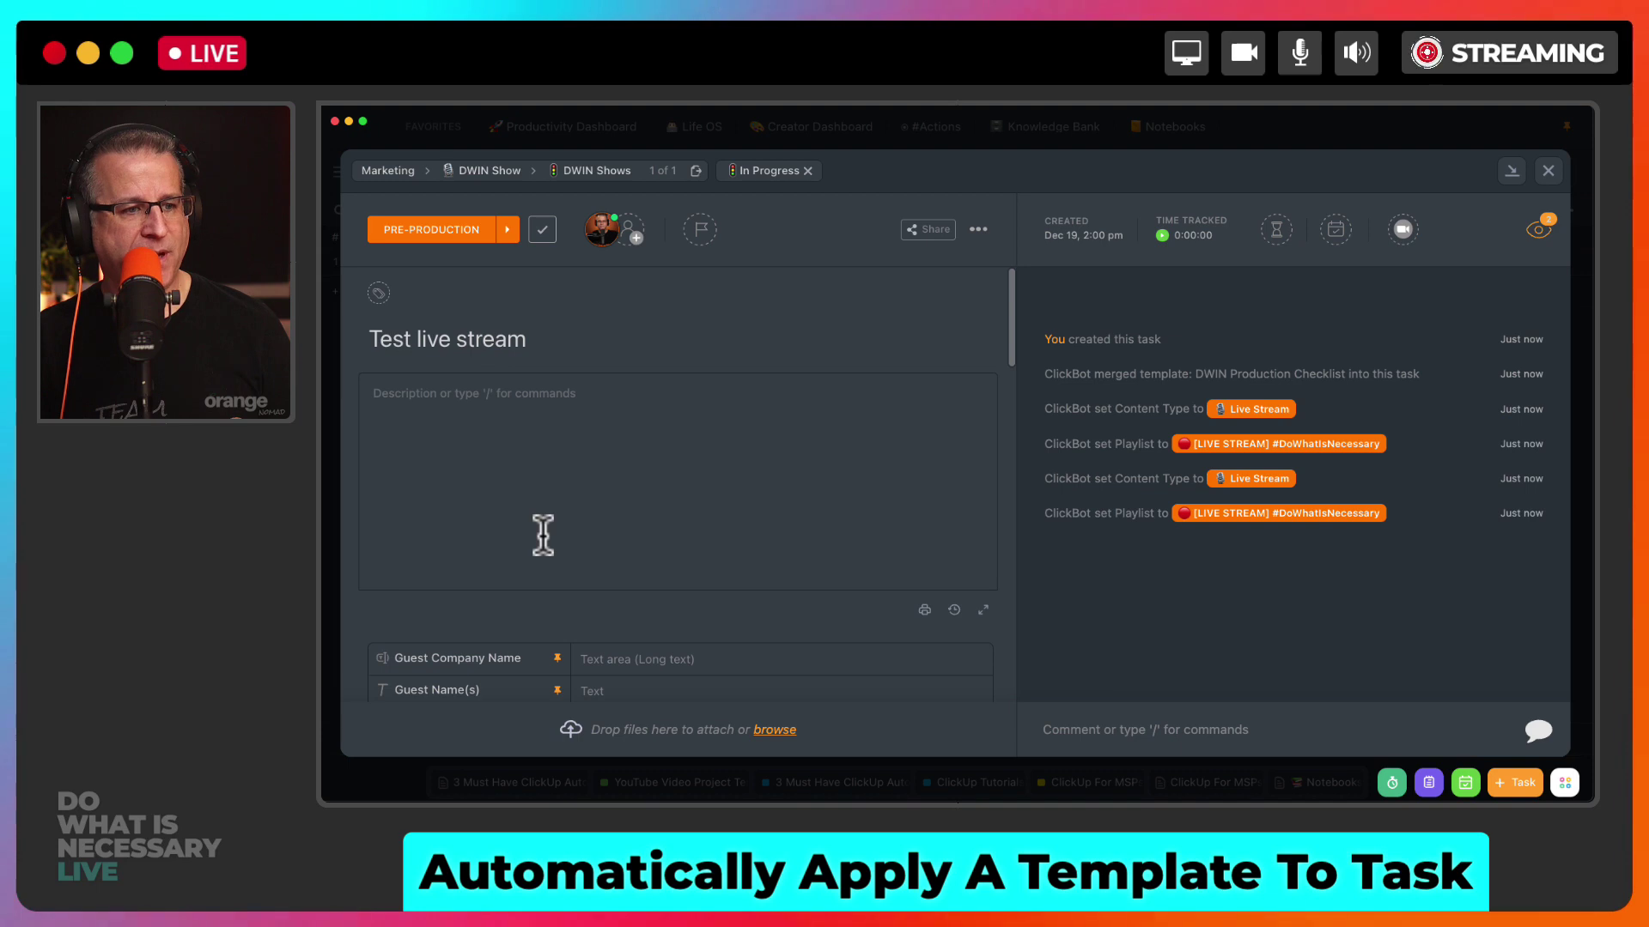
{"action": "left_click", "coordinate": [1548, 171]}
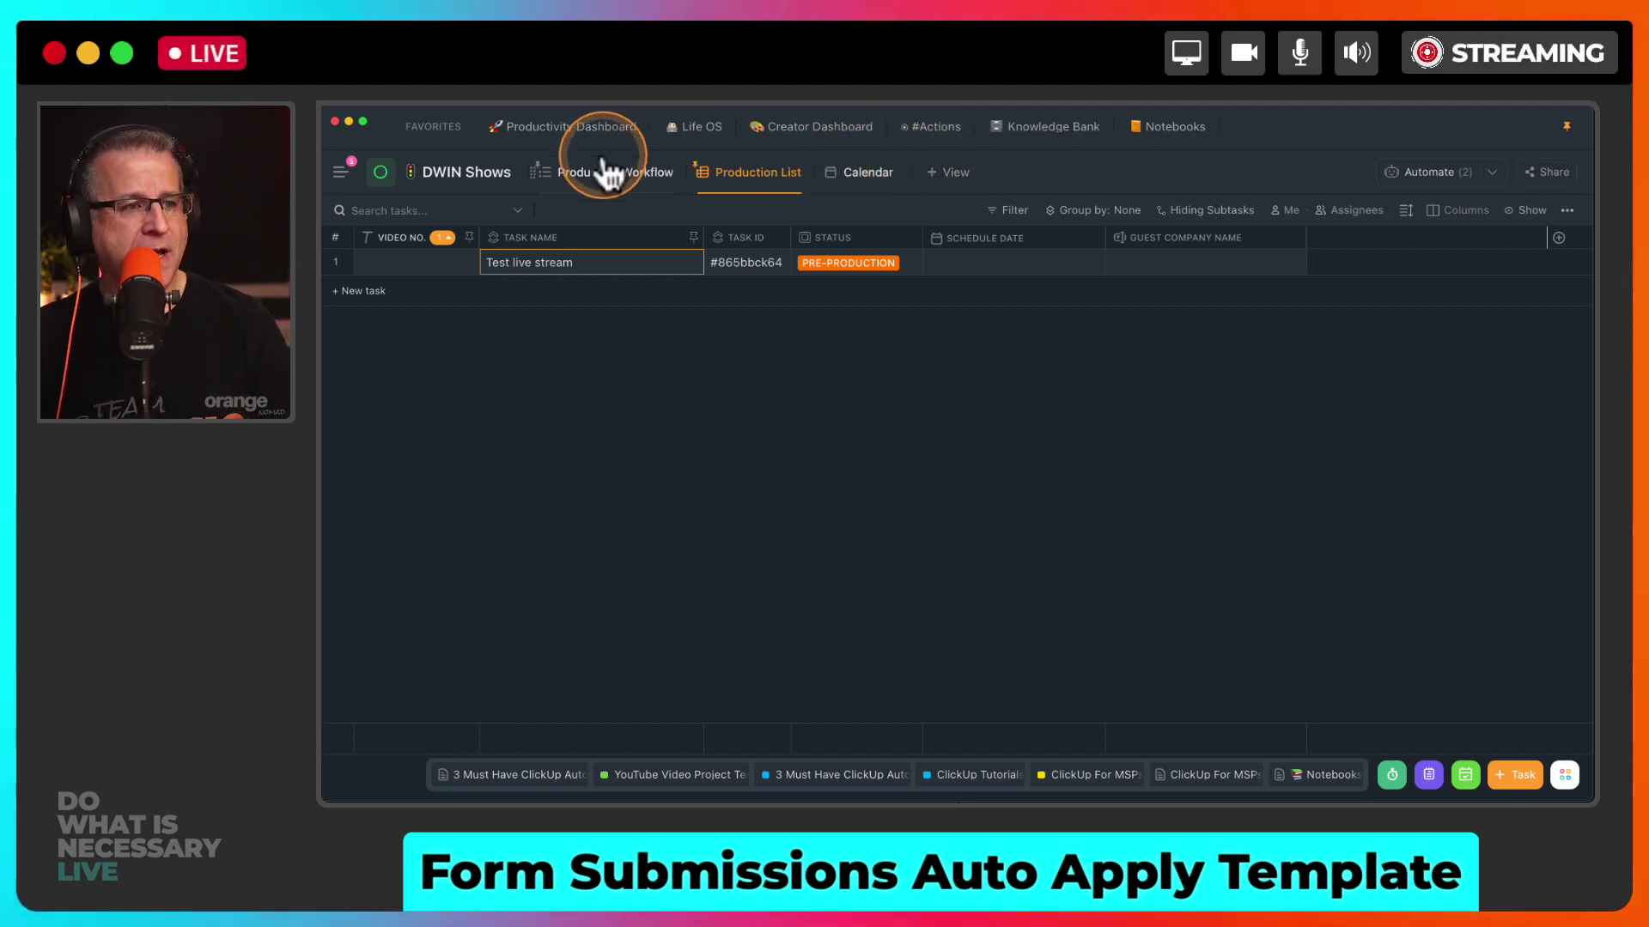
Open the Testimonial Capture form from the Productivity Dashboard's Quick Links and look over its first fields.
{"action": "mouse_move", "coordinate": [349, 172]}
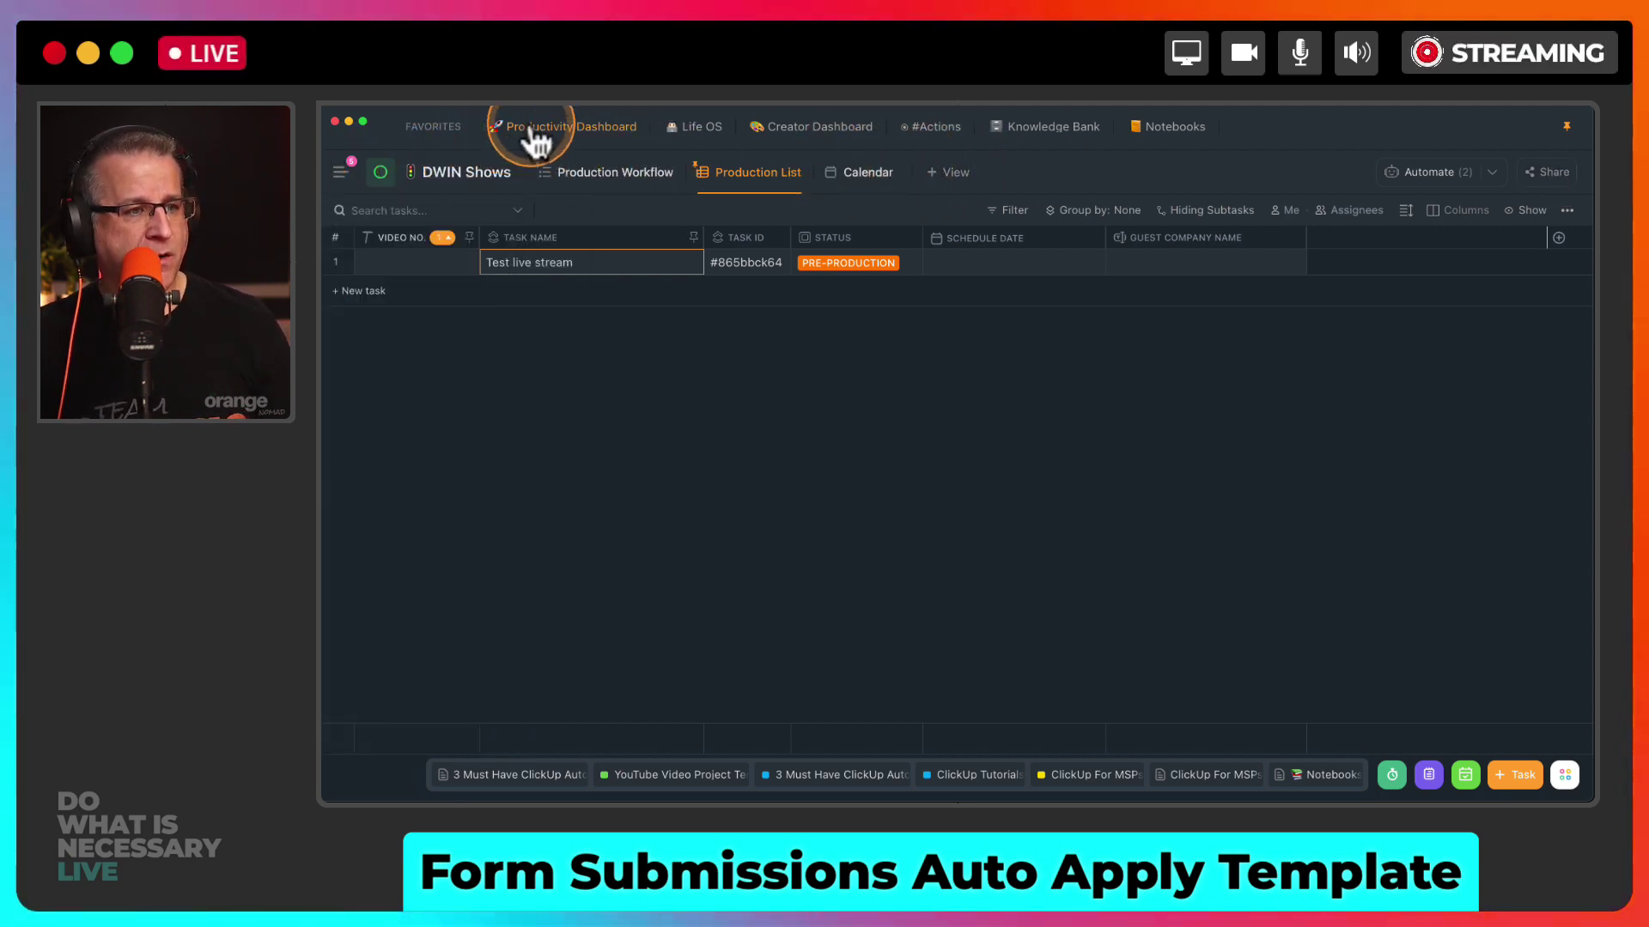
{"action": "left_click", "coordinate": [558, 127]}
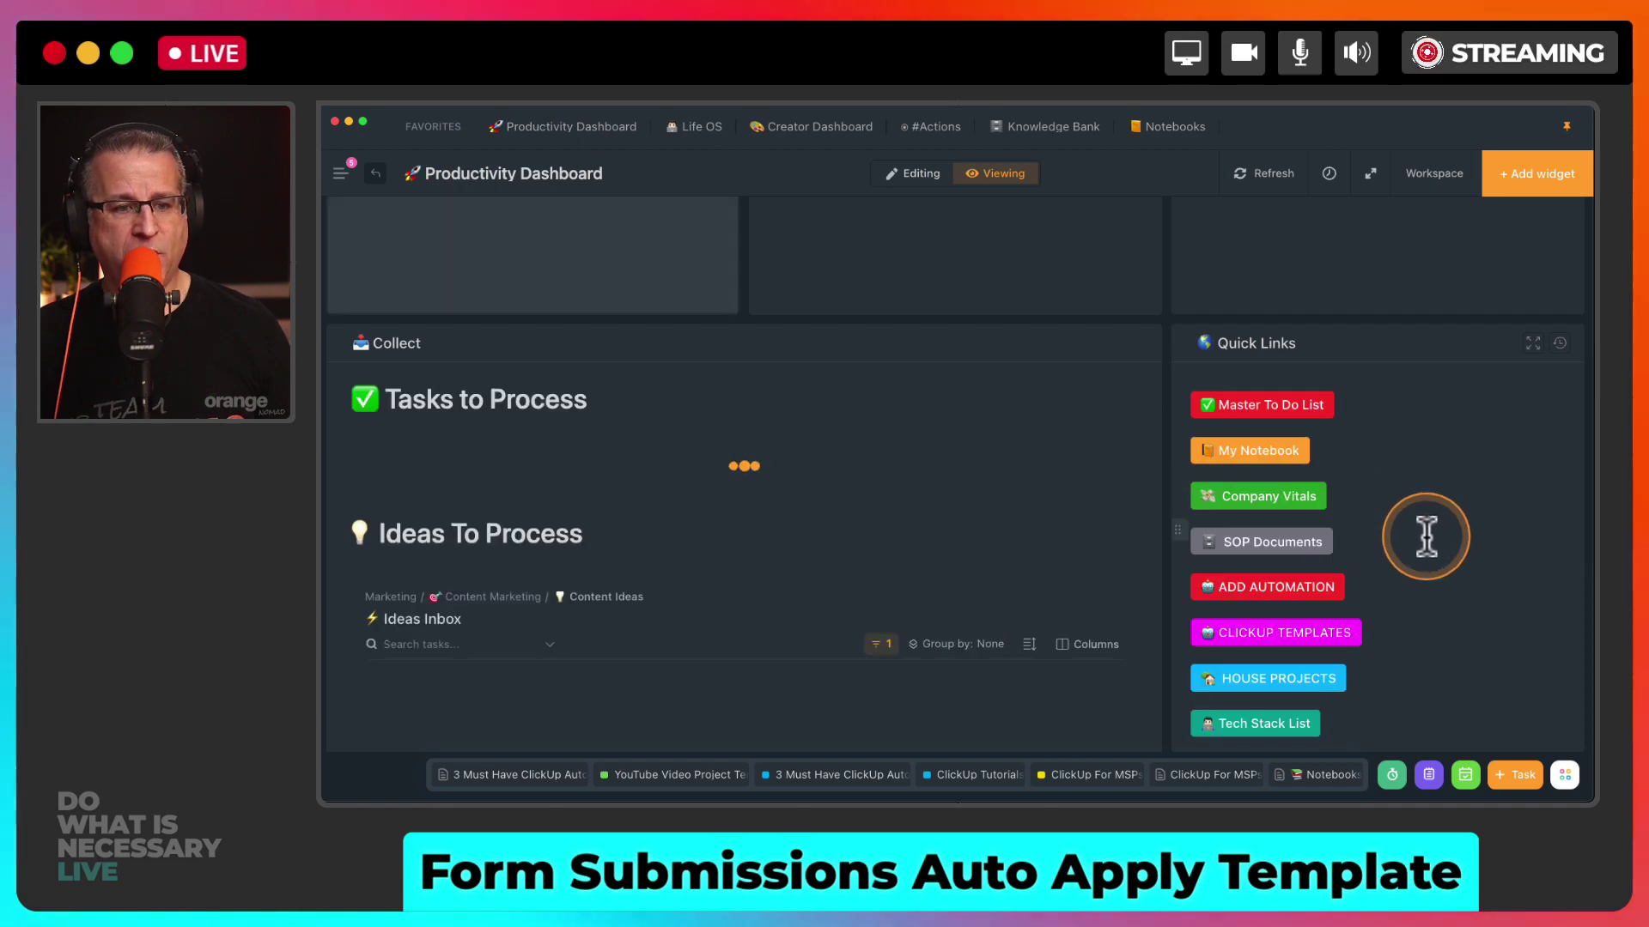
{"action": "scroll", "coordinate": [1423, 536], "scroll_direction": "down", "scroll_amount": 5}
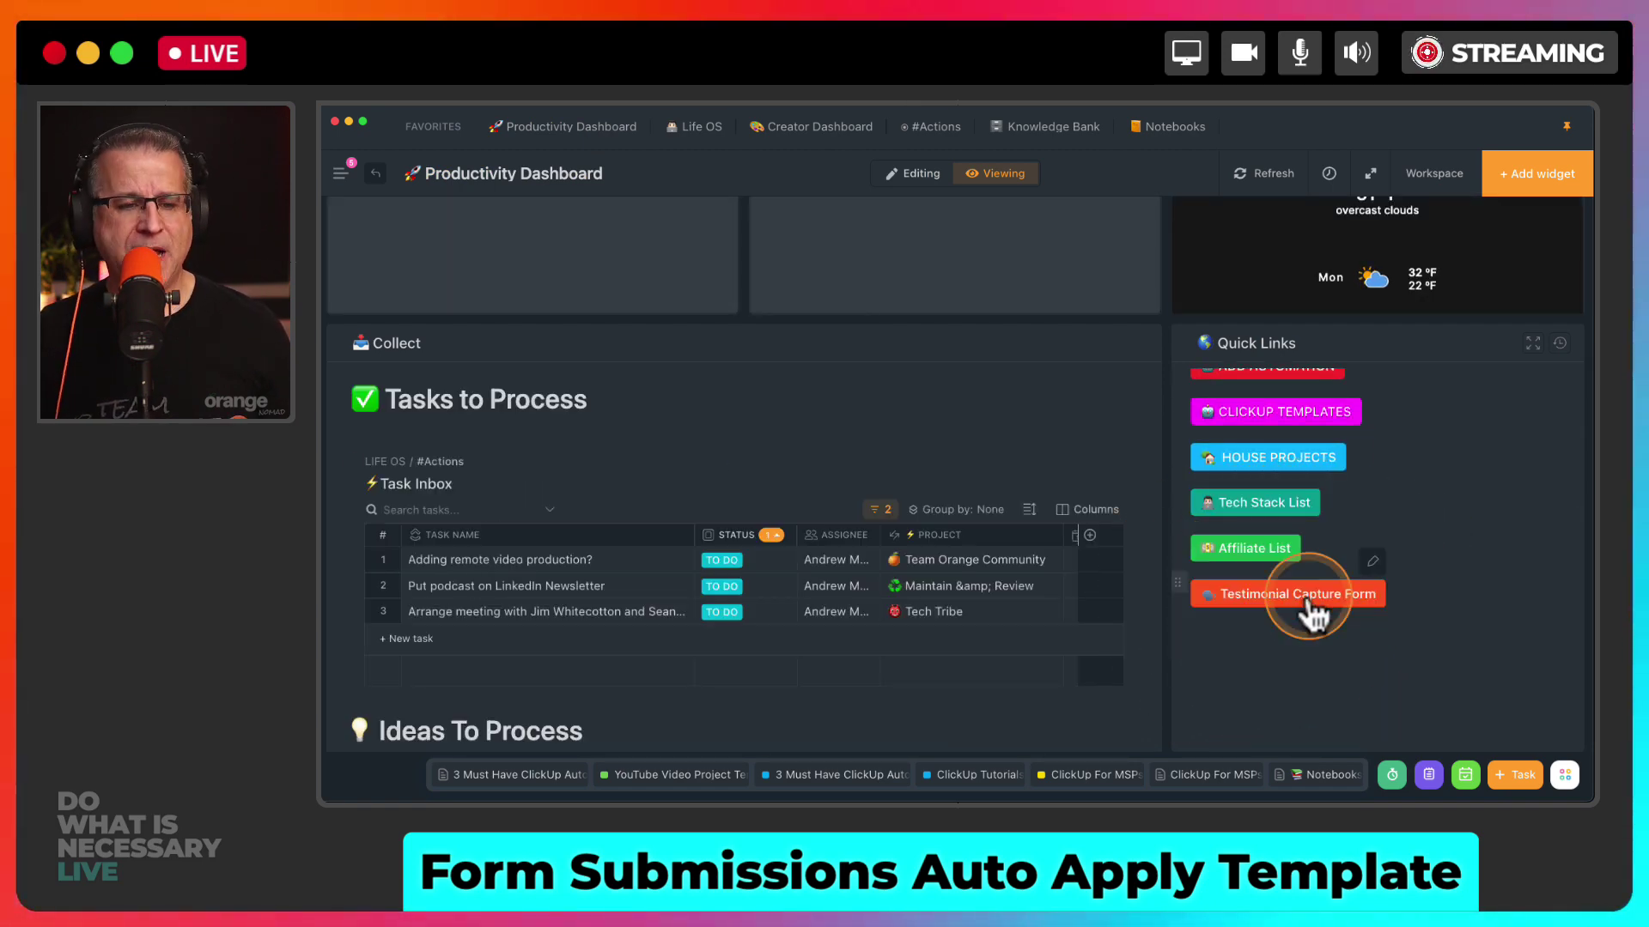
{"action": "left_click", "coordinate": [1310, 610]}
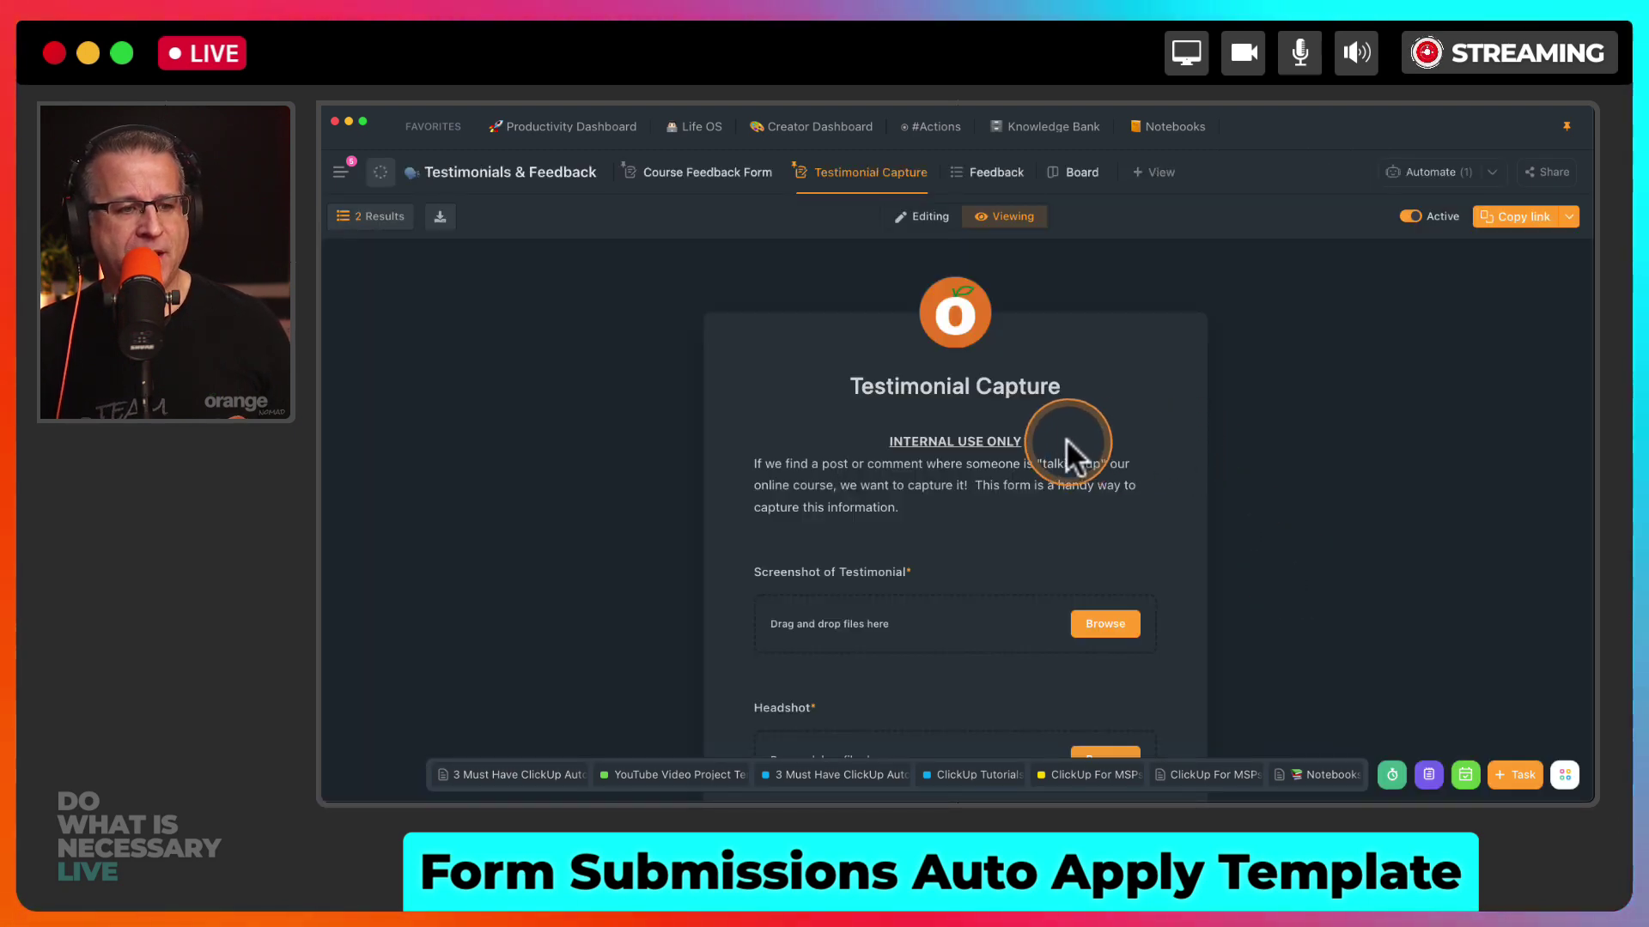
{"action": "scroll", "coordinate": [1068, 442], "scroll_direction": "down", "scroll_amount": 2}
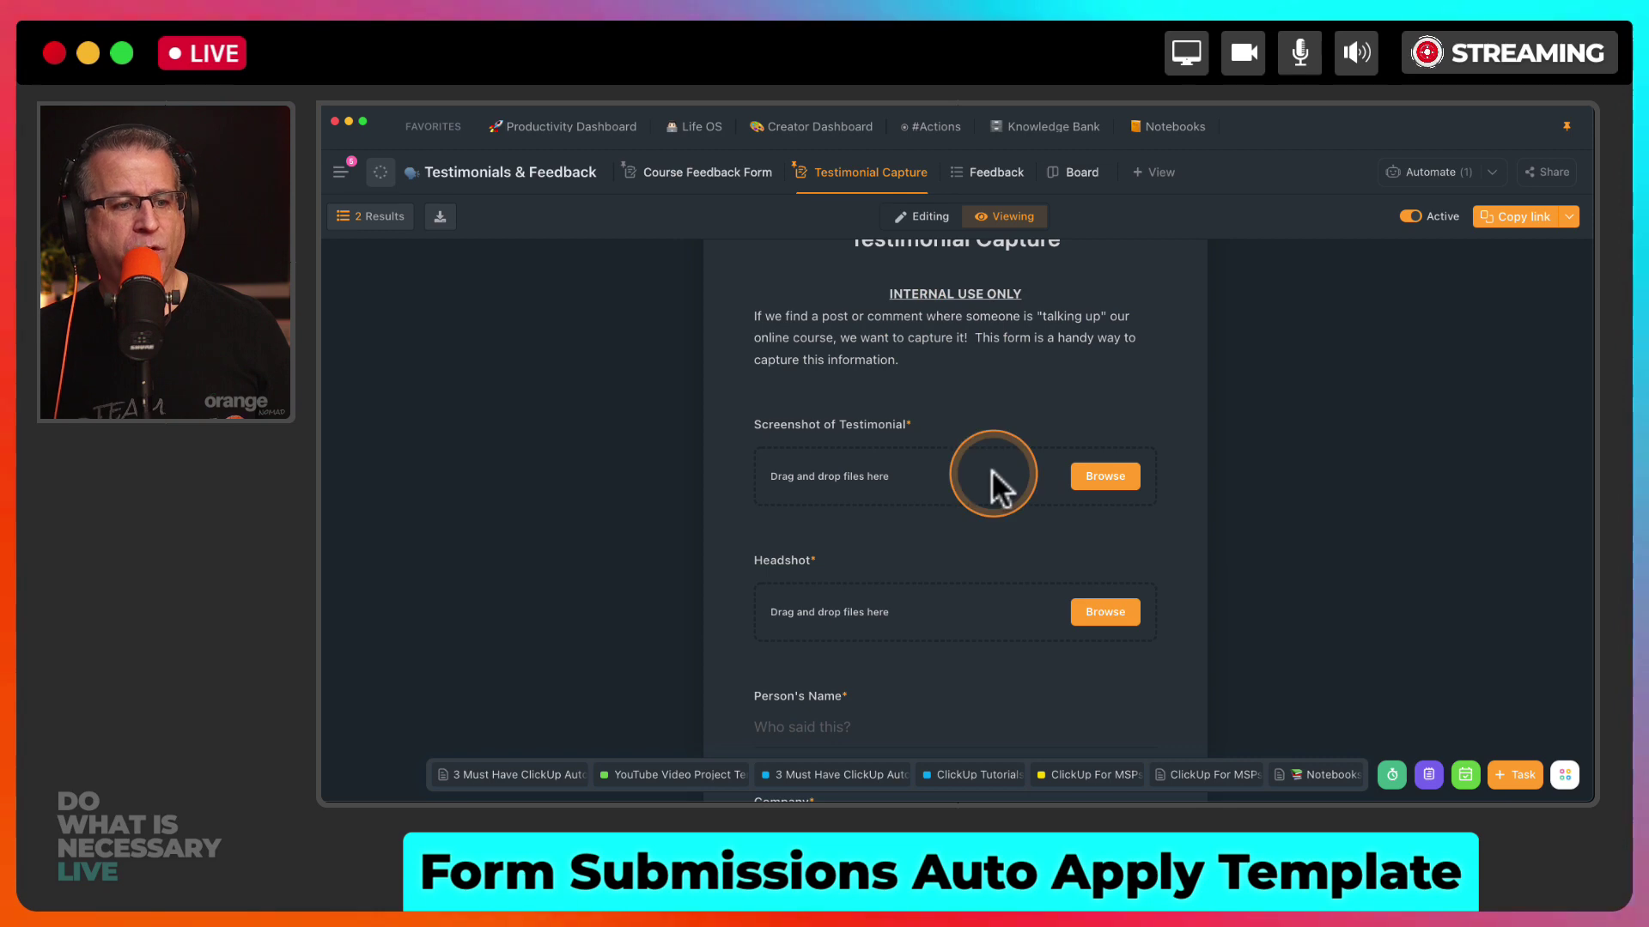
Look over the Testimonial Capture form's upload, name, company and testimonial fields, and switch the form to editing mode to examine its task template setting.
{"action": "scroll", "coordinate": [994, 473], "scroll_direction": "down", "scroll_amount": 4}
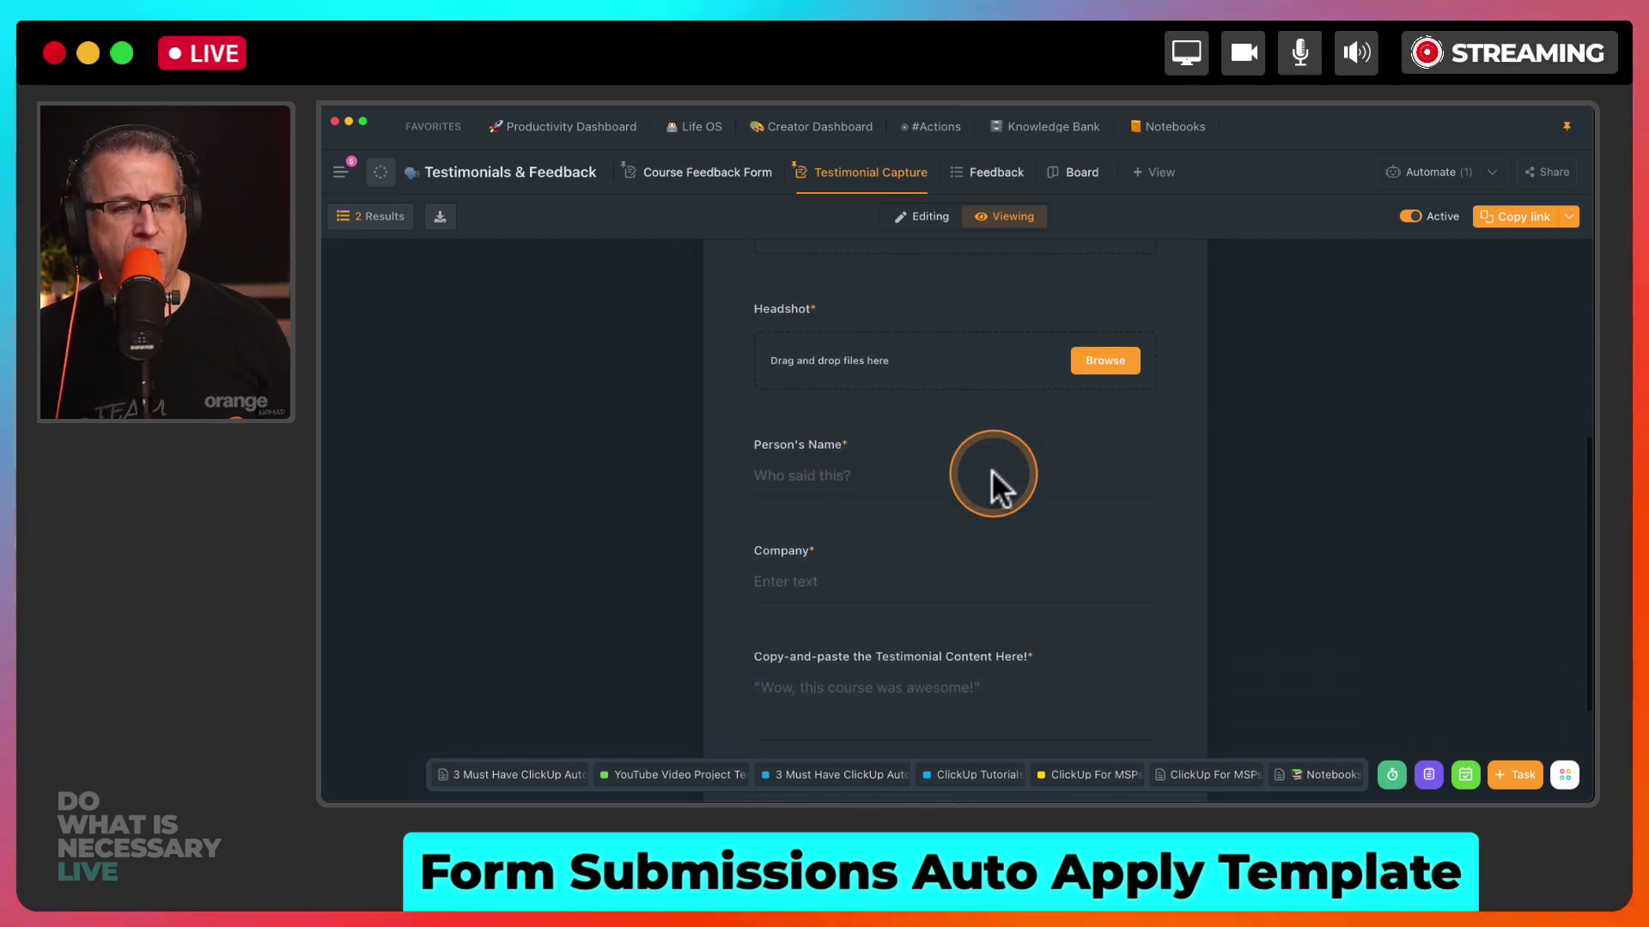
{"action": "scroll", "coordinate": [991, 469], "scroll_direction": "down", "scroll_amount": 3}
{"action": "scroll", "coordinate": [991, 469], "scroll_direction": "up", "scroll_amount": 2}
{"action": "scroll", "coordinate": [991, 469], "scroll_direction": "up", "scroll_amount": 5}
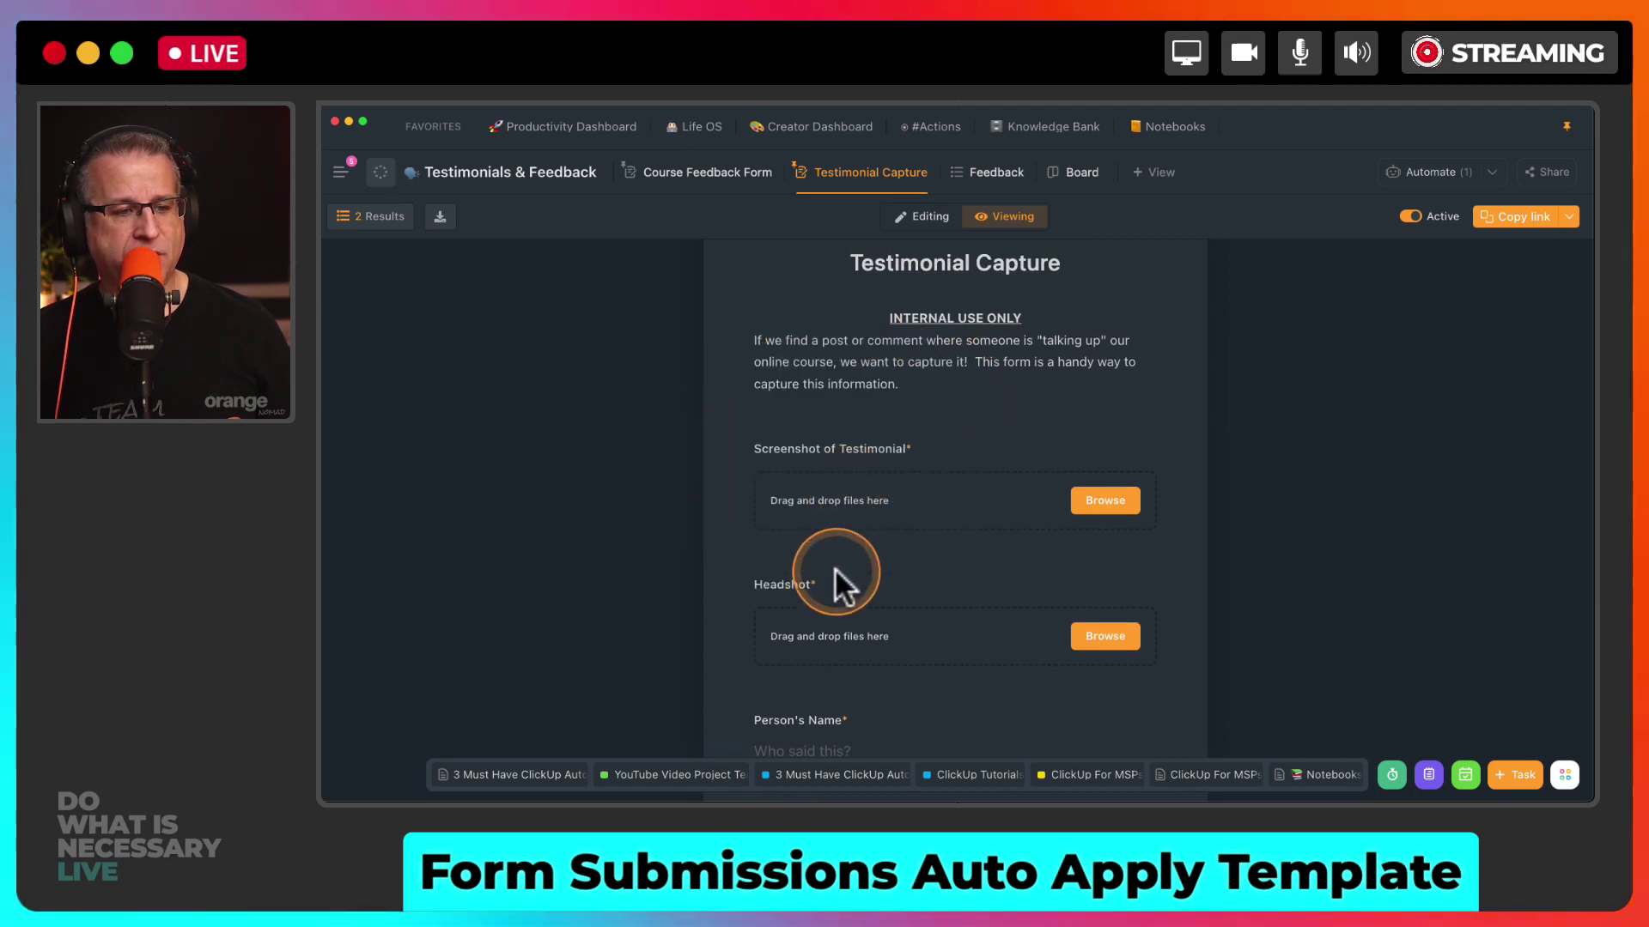
{"action": "scroll", "coordinate": [810, 589], "scroll_direction": "down", "scroll_amount": 3}
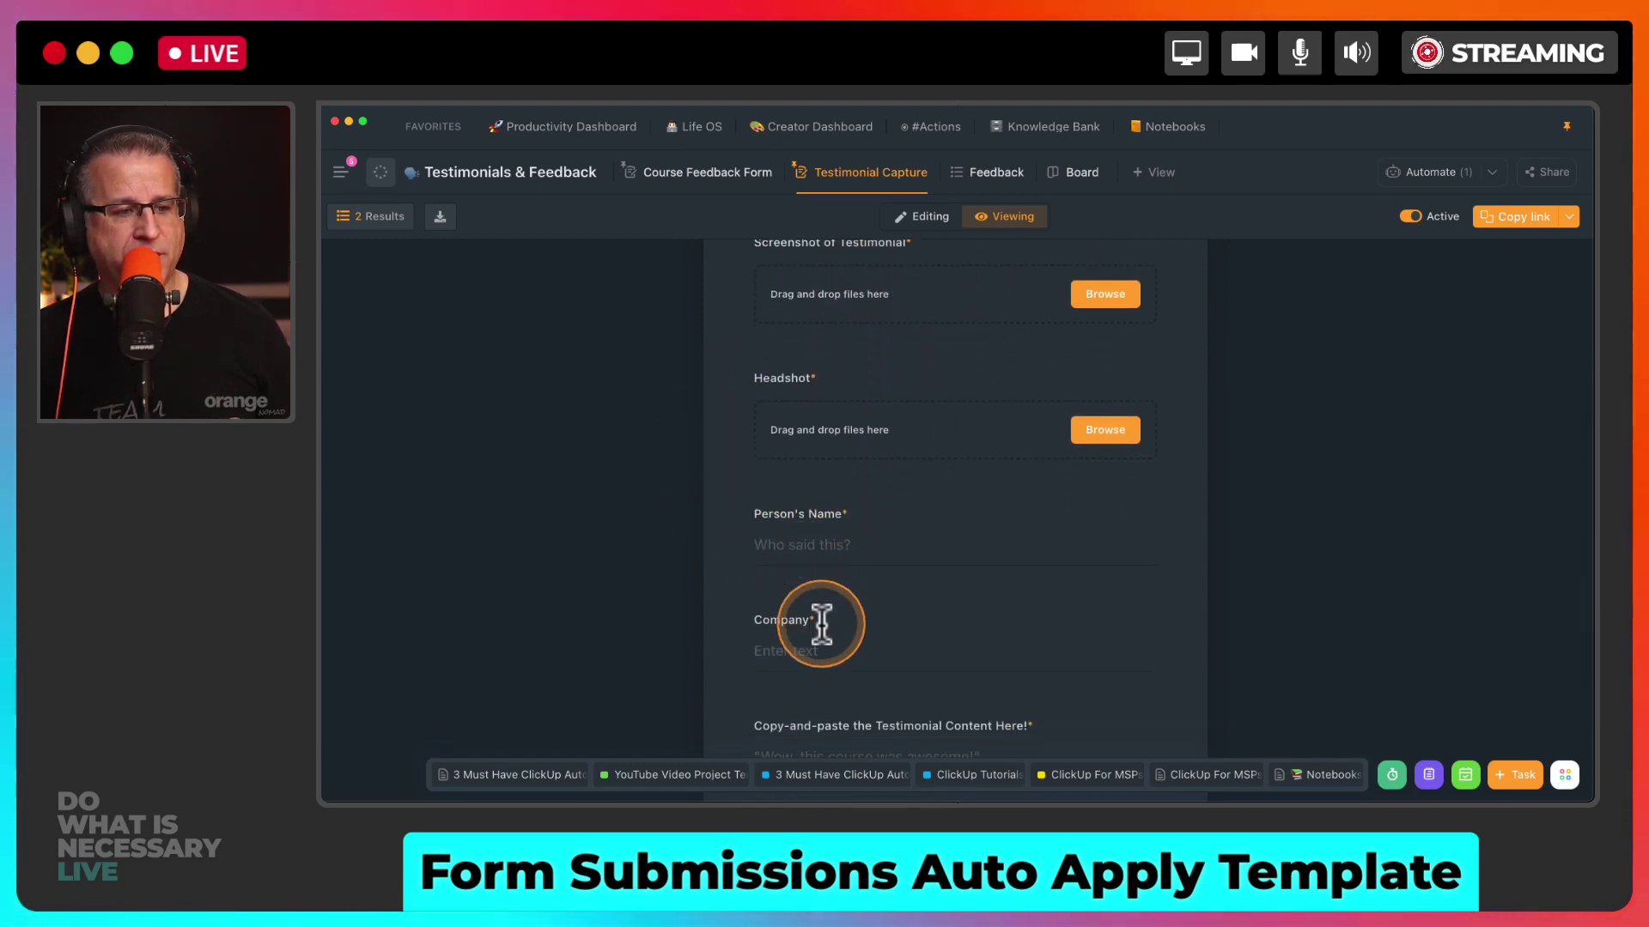
{"action": "scroll", "coordinate": [820, 623], "scroll_direction": "down", "scroll_amount": 2}
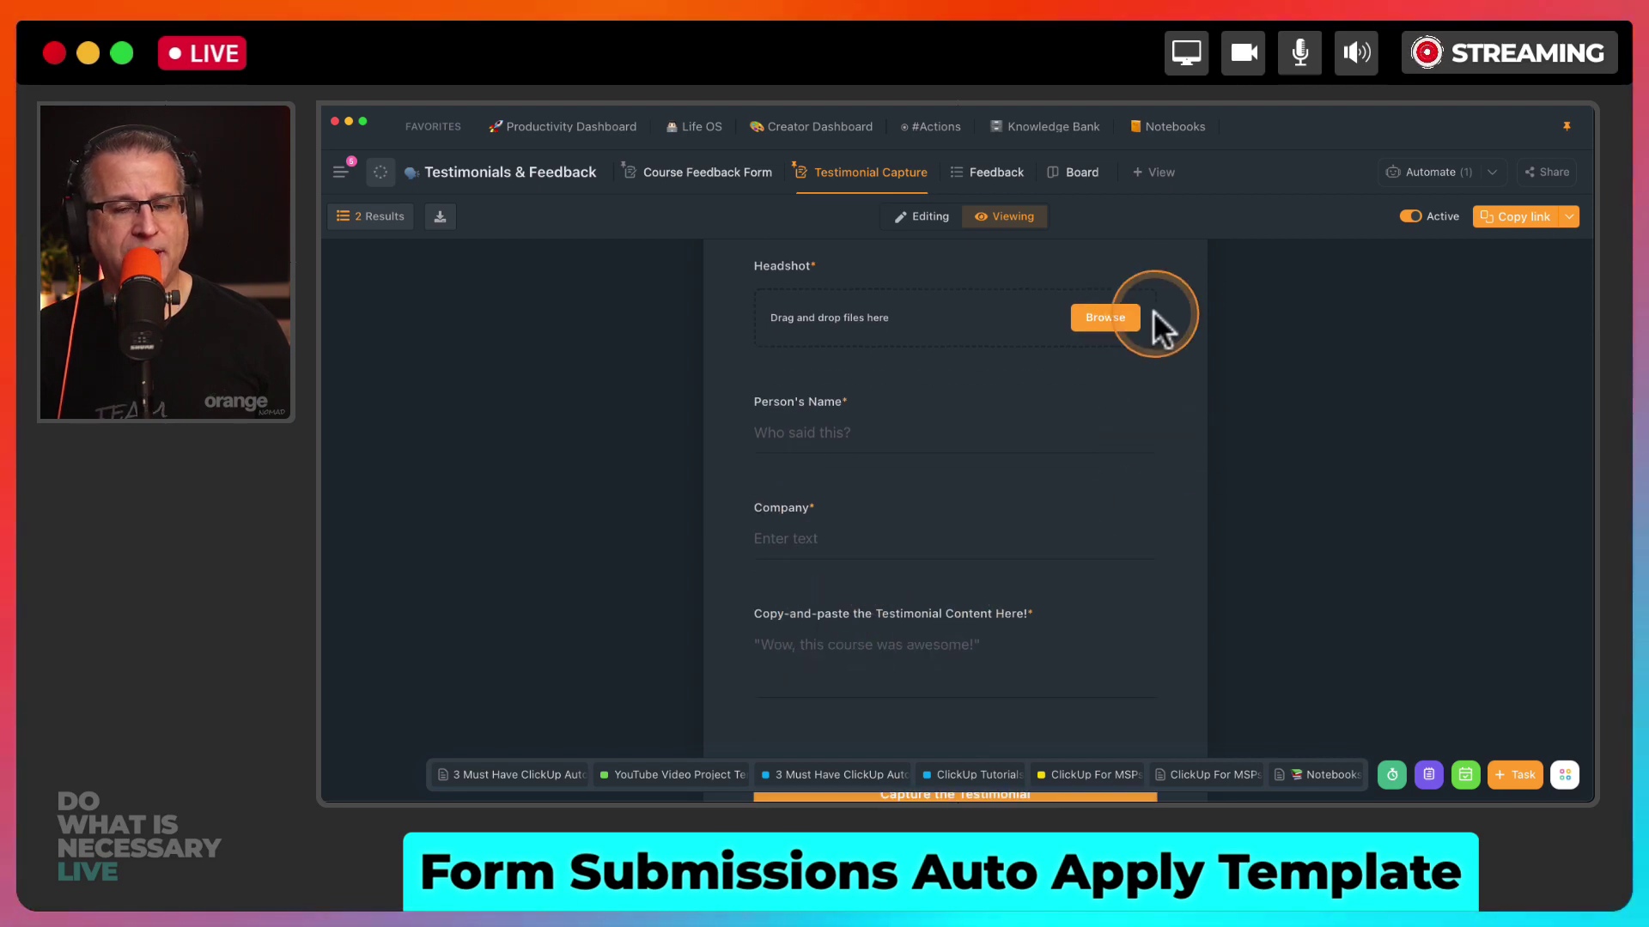
{"action": "left_click", "coordinate": [920, 218]}
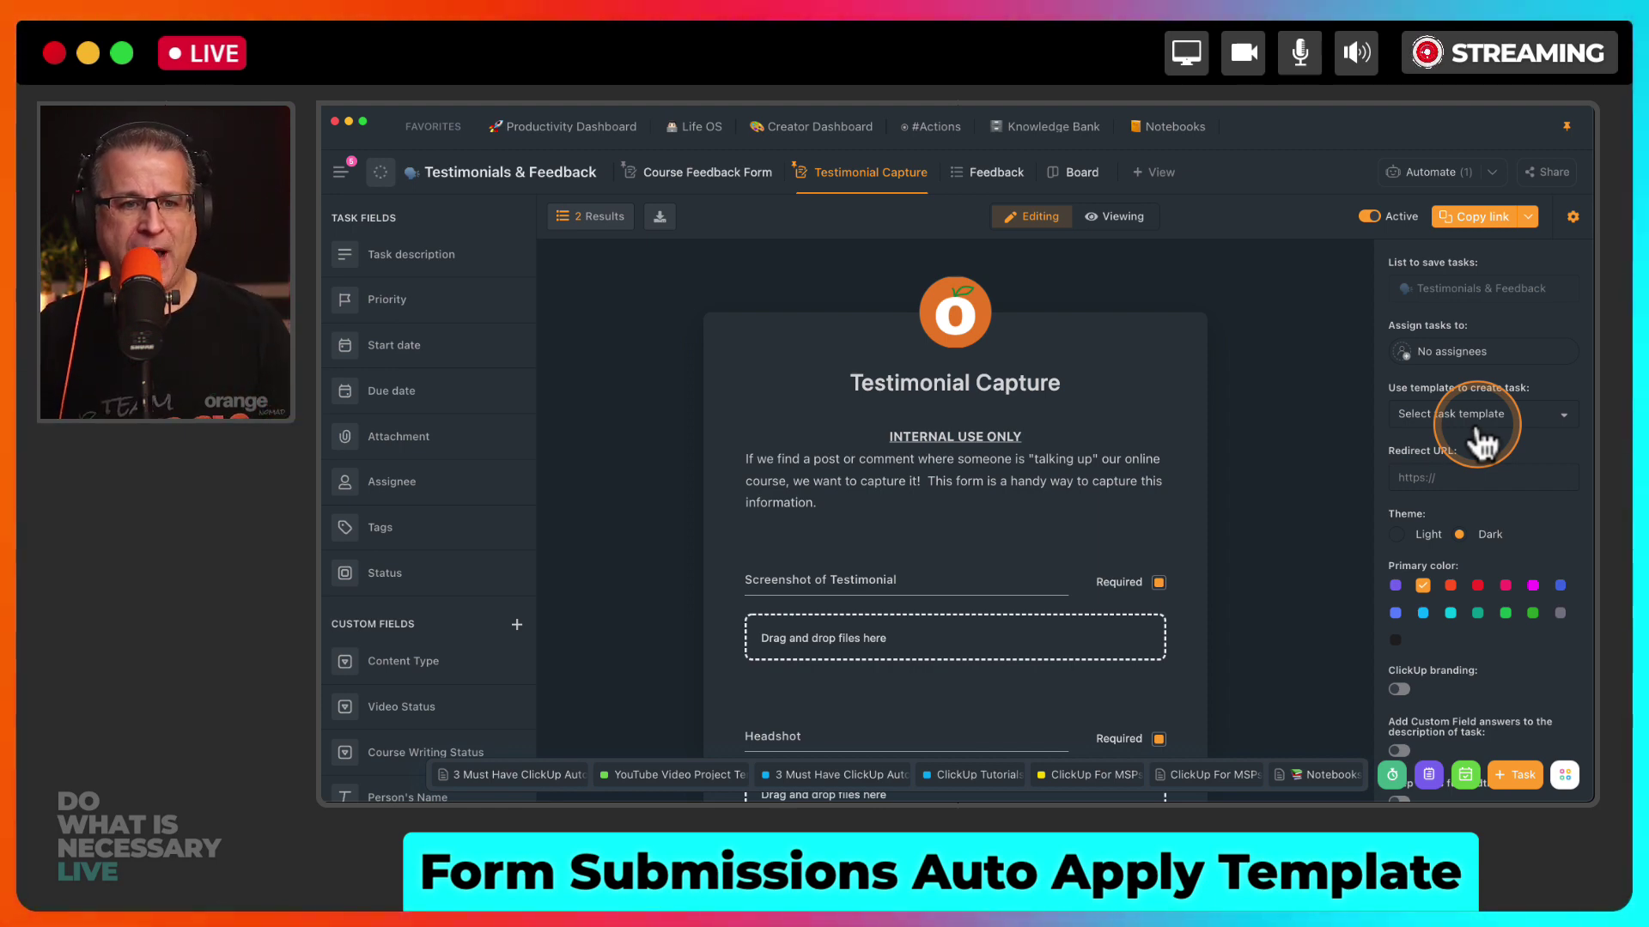
Review the active automations of the Testimonials & Feedback list and check the monthly automation usage and add-on pricing.
{"action": "left_click", "coordinate": [1426, 174]}
{"action": "left_click", "coordinate": [1438, 224]}
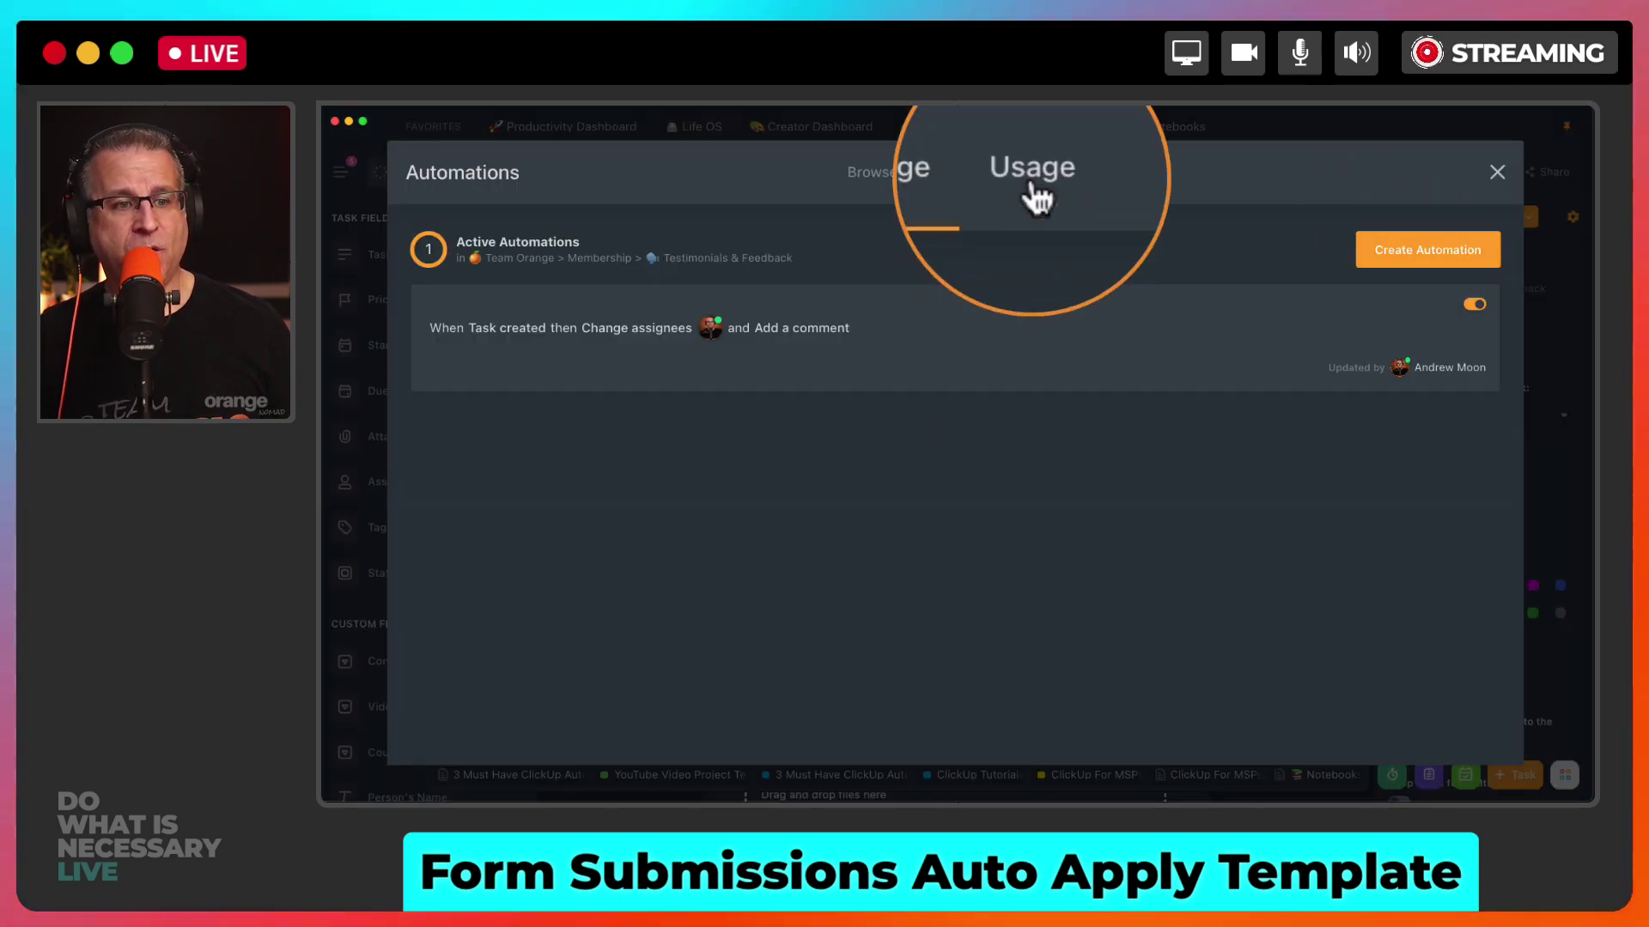
{"action": "left_click", "coordinate": [1031, 176]}
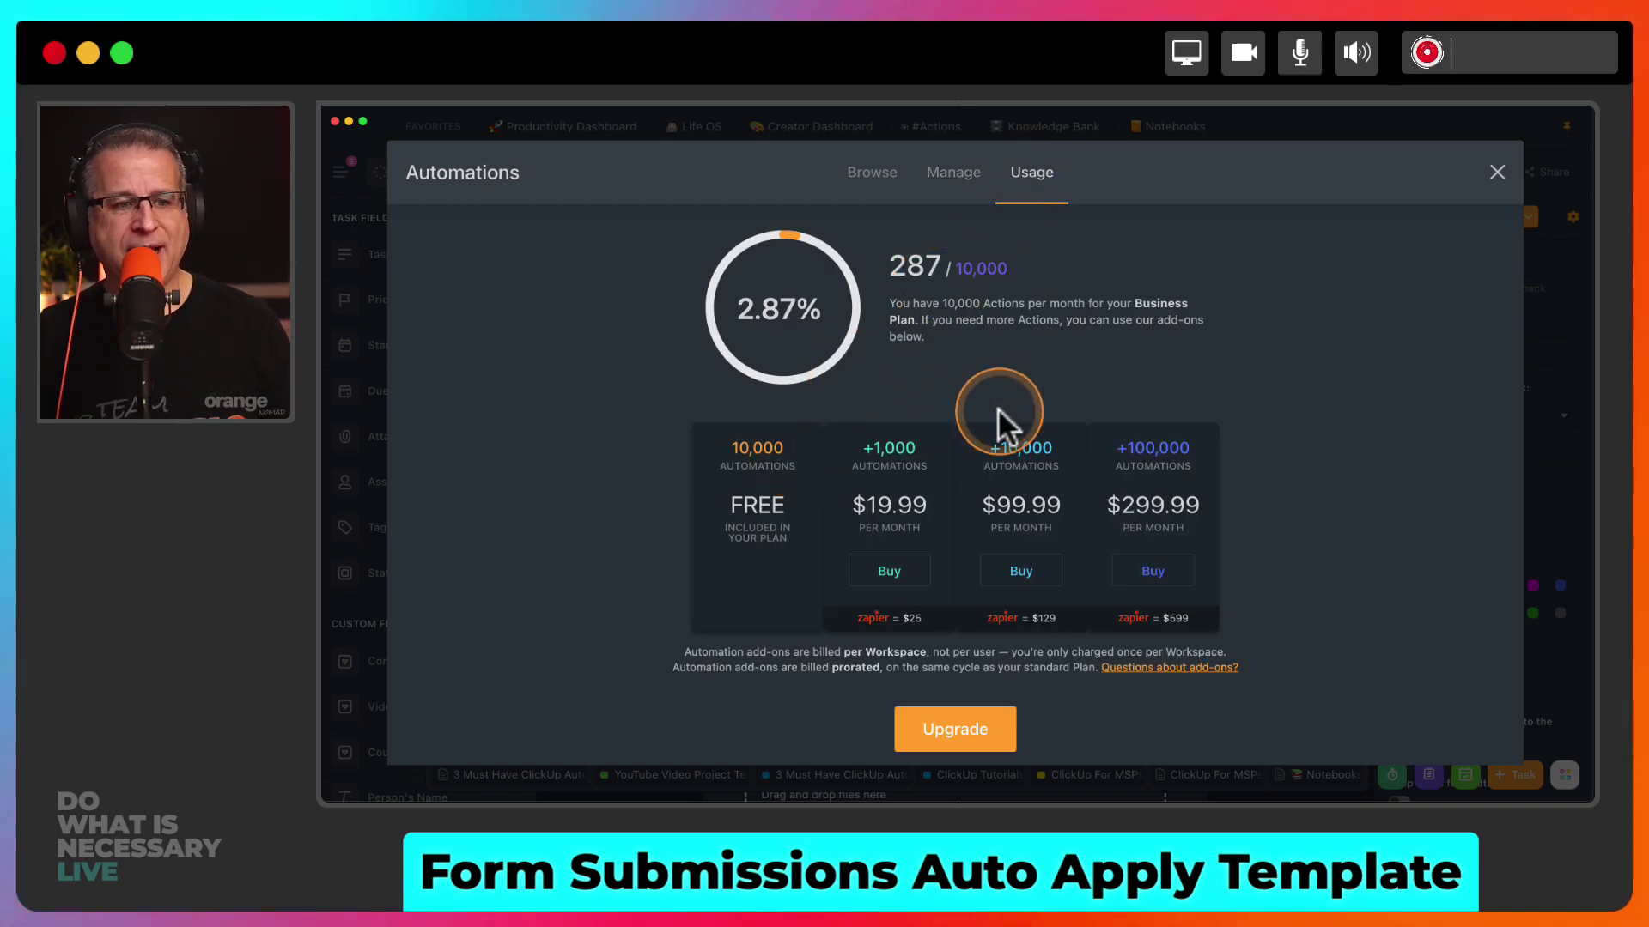